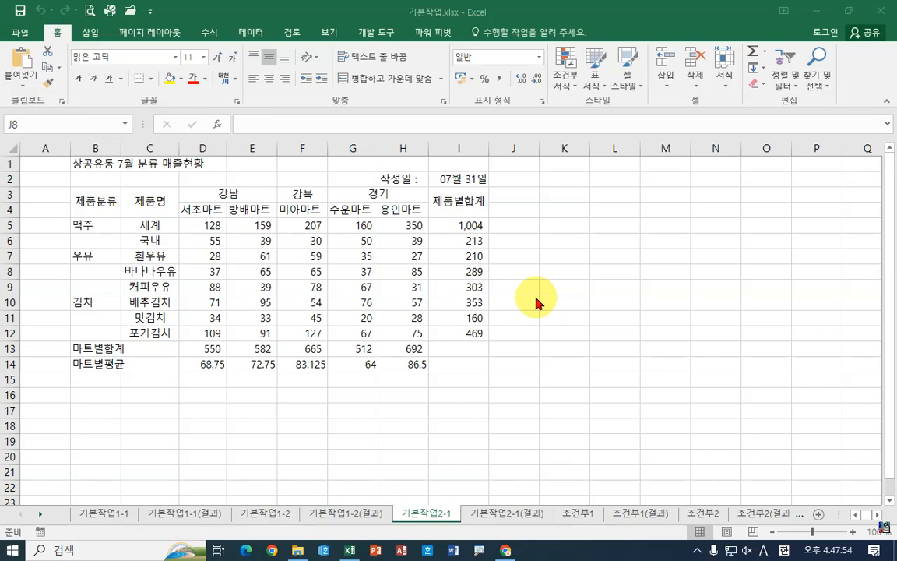
- Try merging and centering the 마트별합계 label across cells B13:C13
left_click(105, 355)
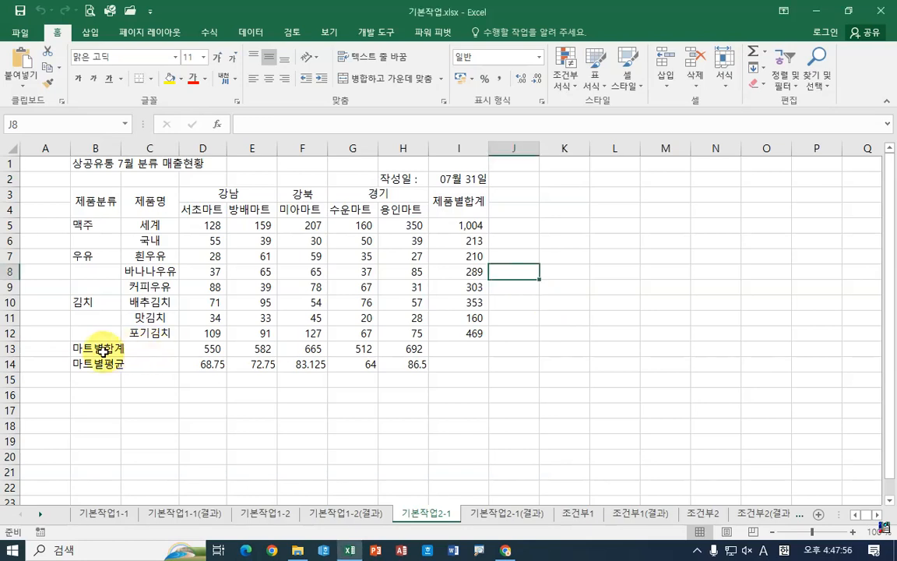
left_click(158, 352)
left_click(100, 355)
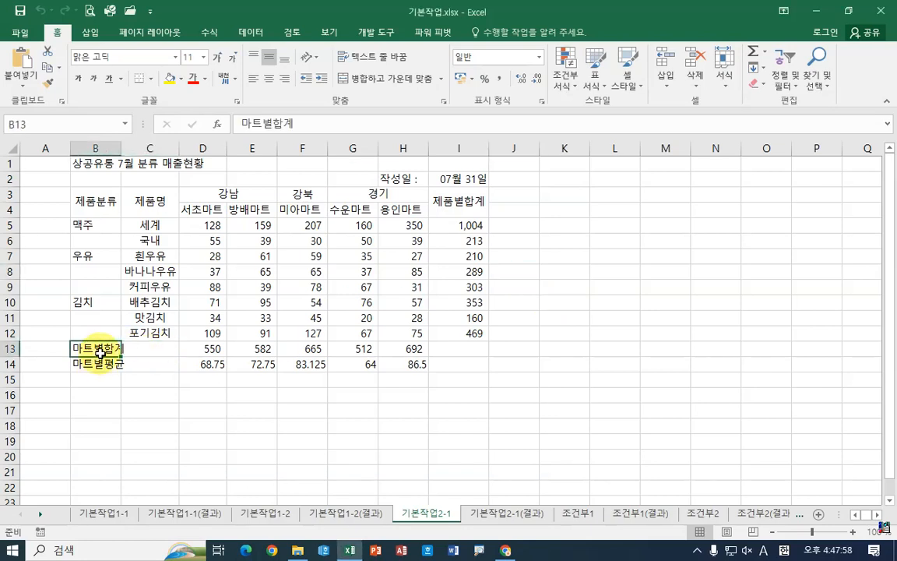
left_click(148, 353)
left_click_drag(103, 351, 154, 351)
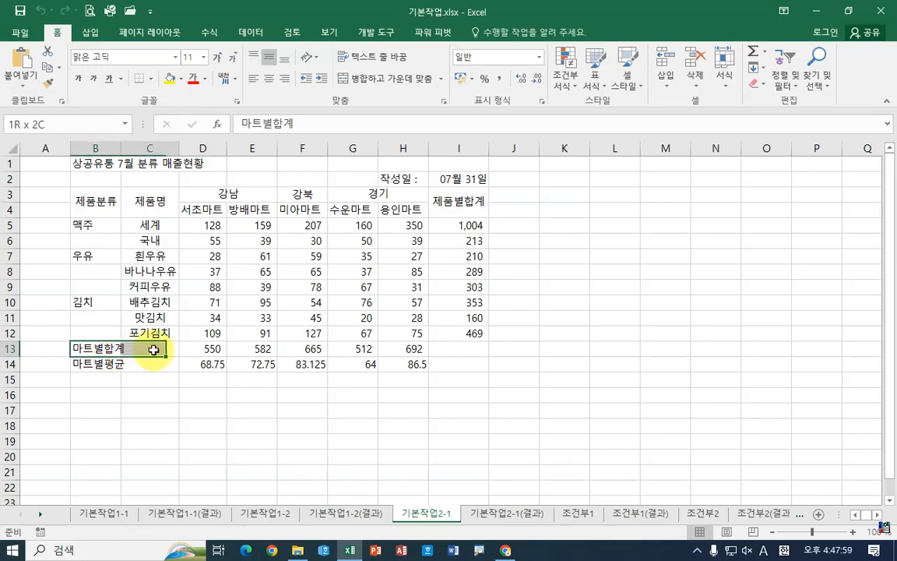
left_click(380, 79)
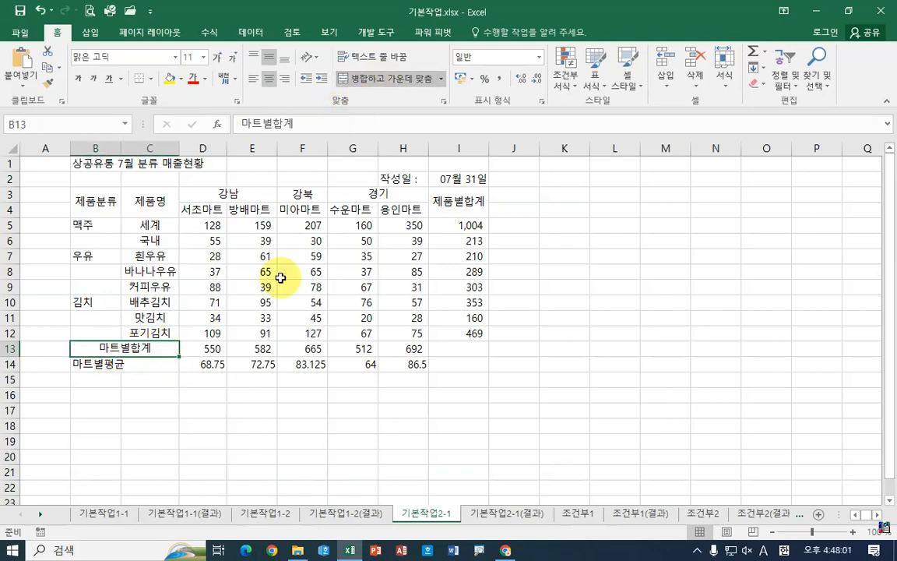
- Compare the merged label with the header cells and rows 13–14, and undo the merge of B13:C13
left_click(144, 378)
left_click(148, 346)
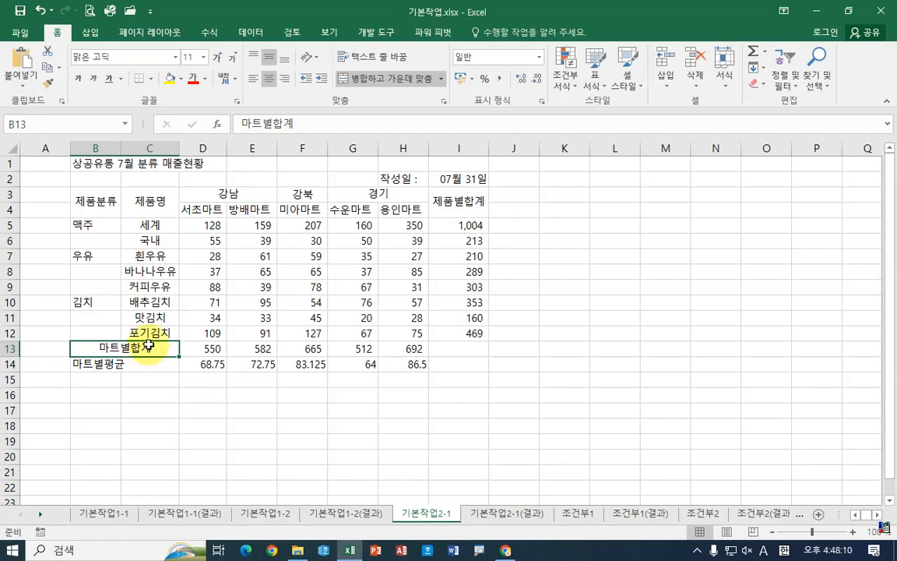
left_click(239, 208)
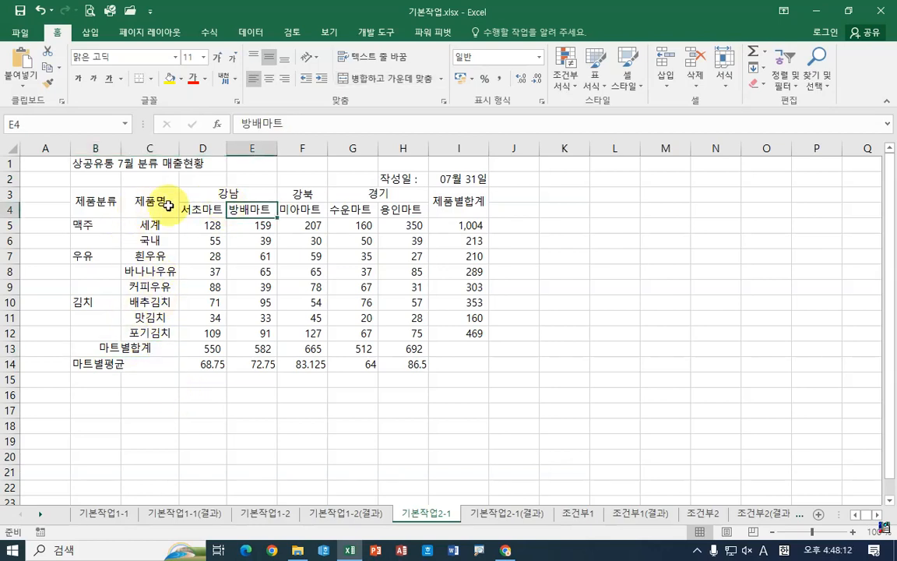
left_click(161, 204)
left_click(148, 350)
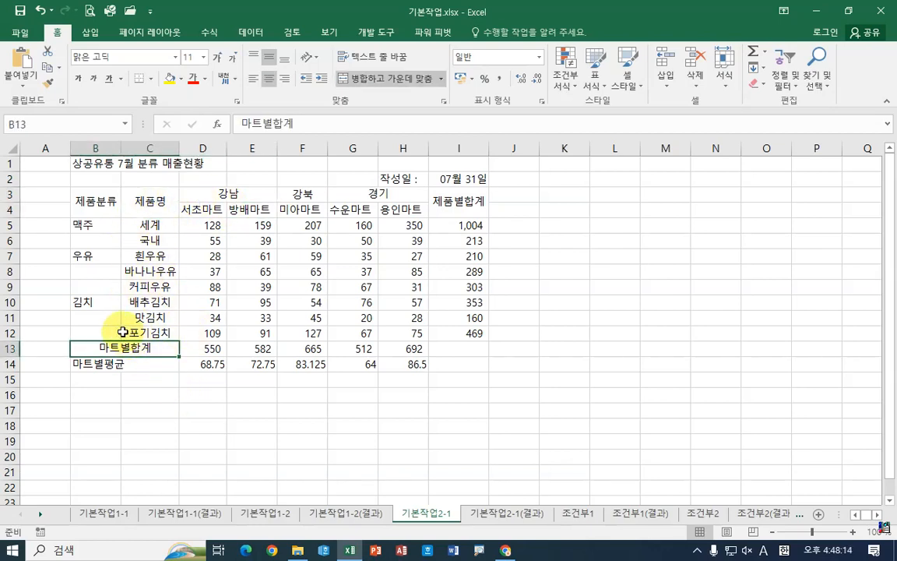
left_click_drag(10, 347, 14, 365)
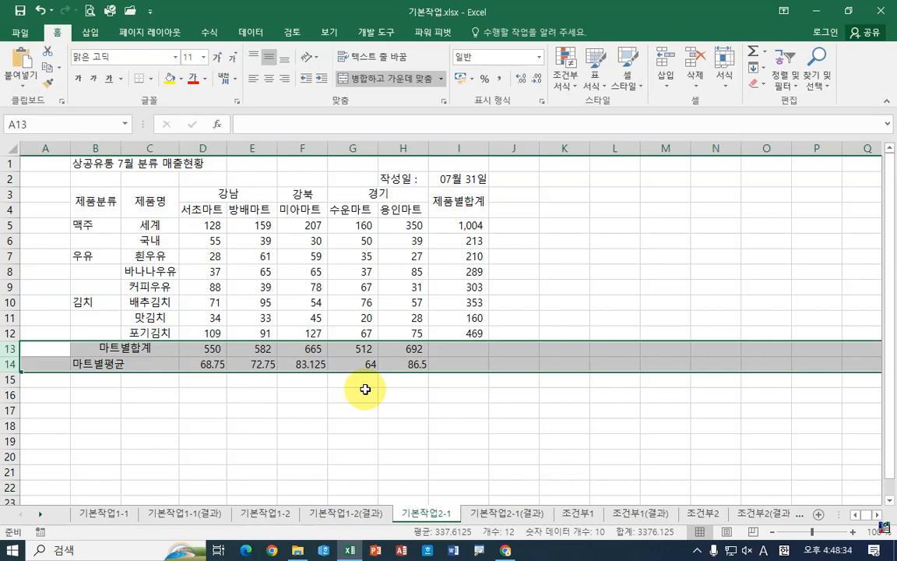
left_click(222, 334)
left_click(41, 10)
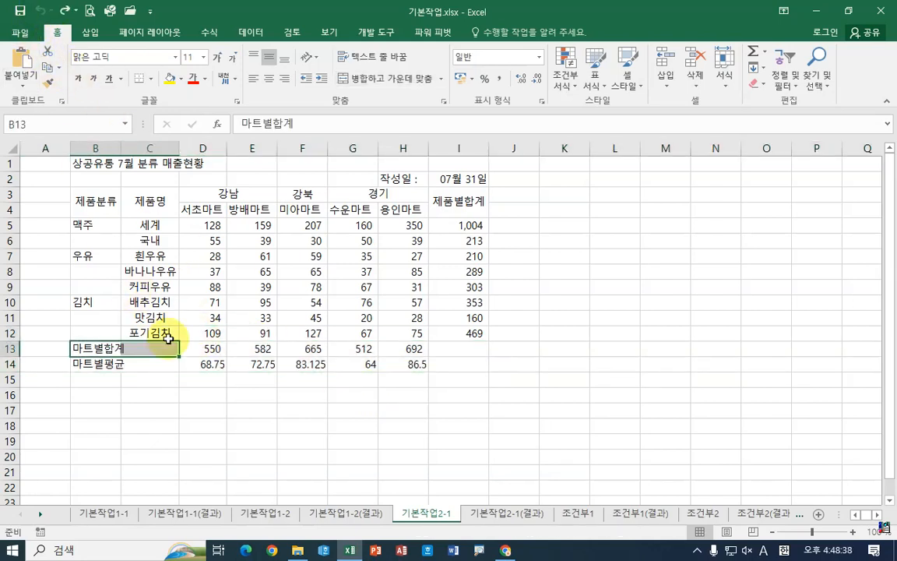
left_click(167, 335)
- Center the title across range B1:I1 without merging, using the horizontal alignment option 선택 영역의 가운데로
left_click_drag(92, 164, 459, 164)
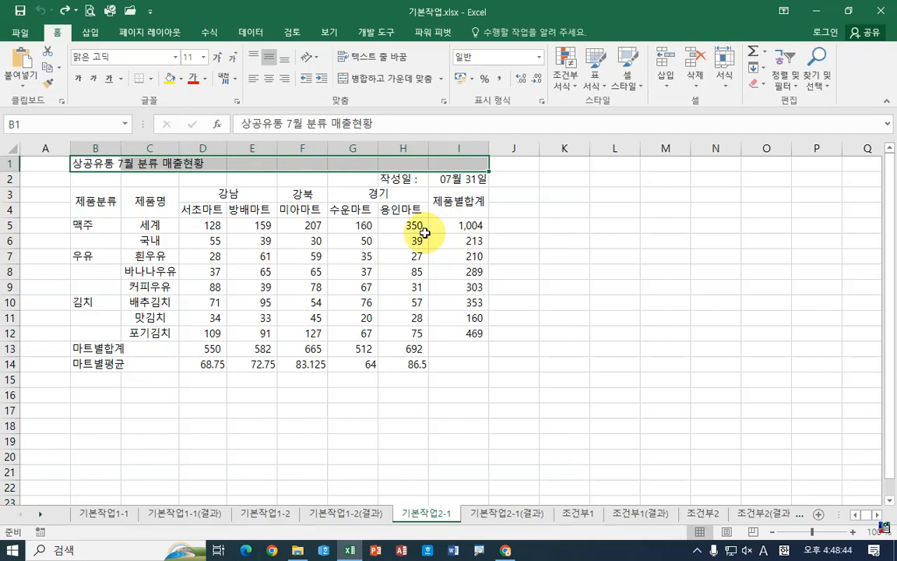
left_click_drag(85, 164, 455, 164)
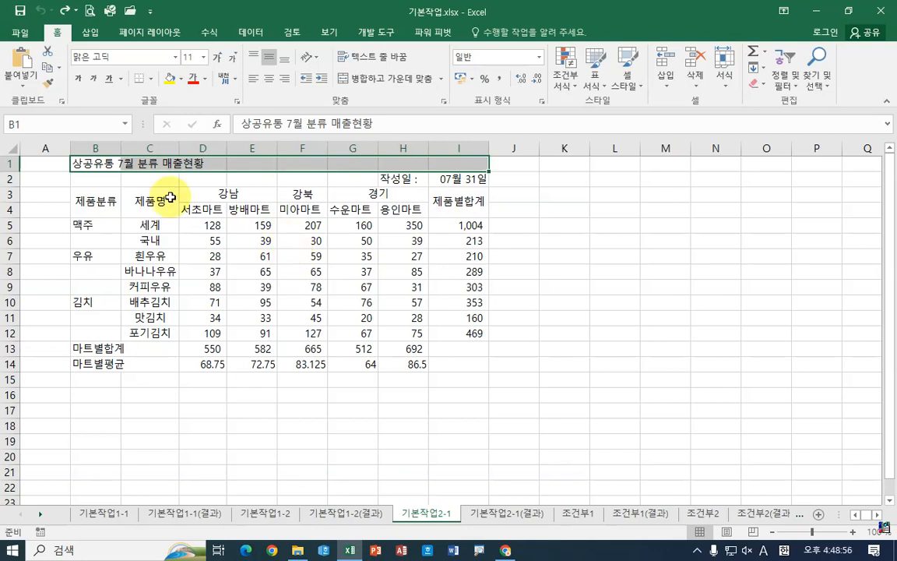
right_click(103, 165)
left_click(236, 402)
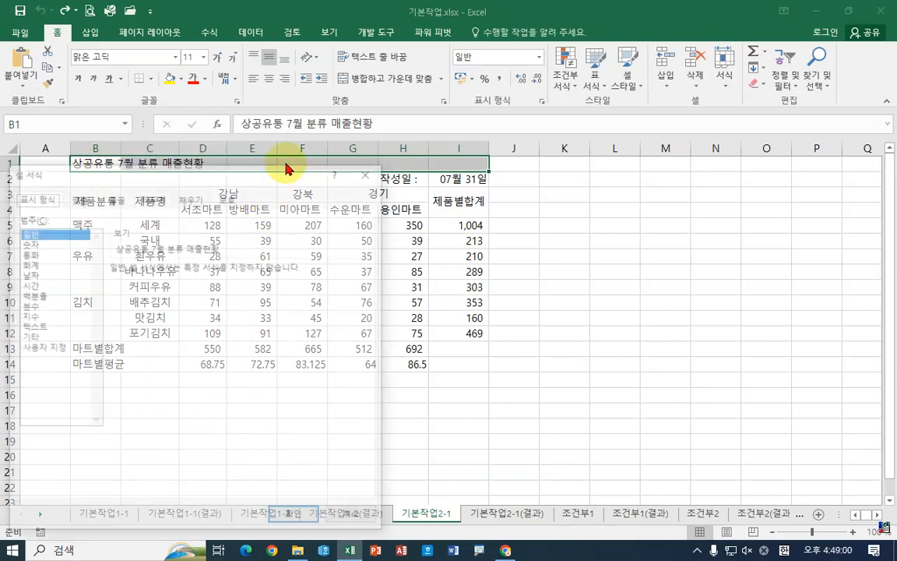
left_click_drag(277, 166, 734, 95)
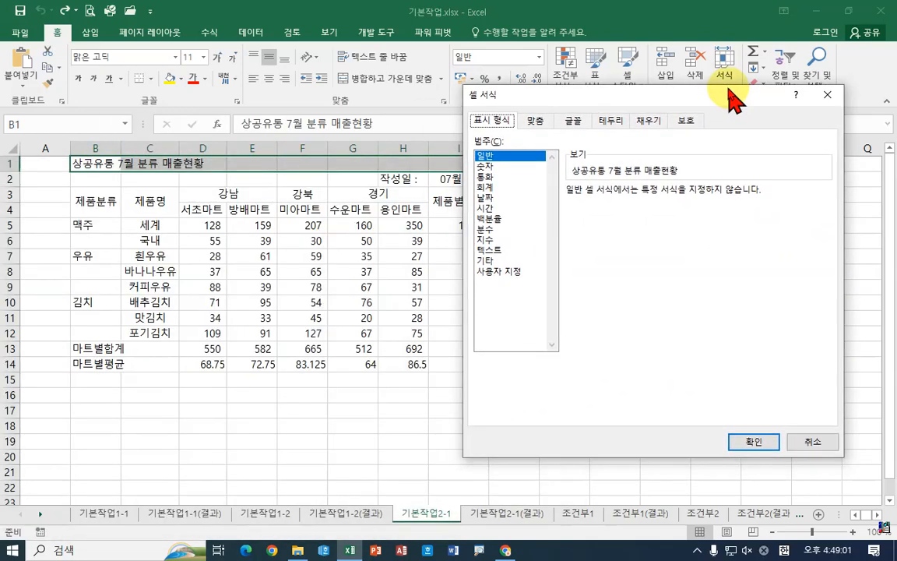
left_click(536, 123)
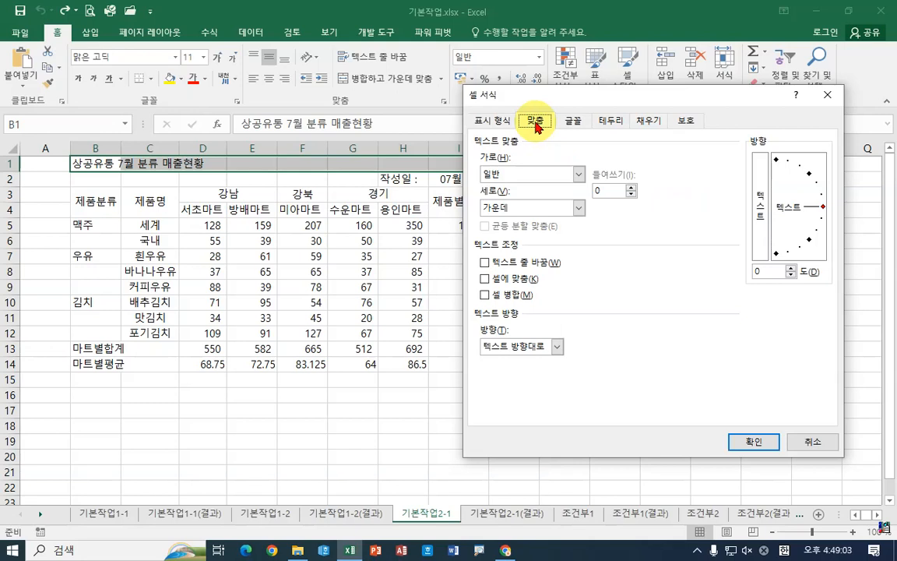
left_click(578, 176)
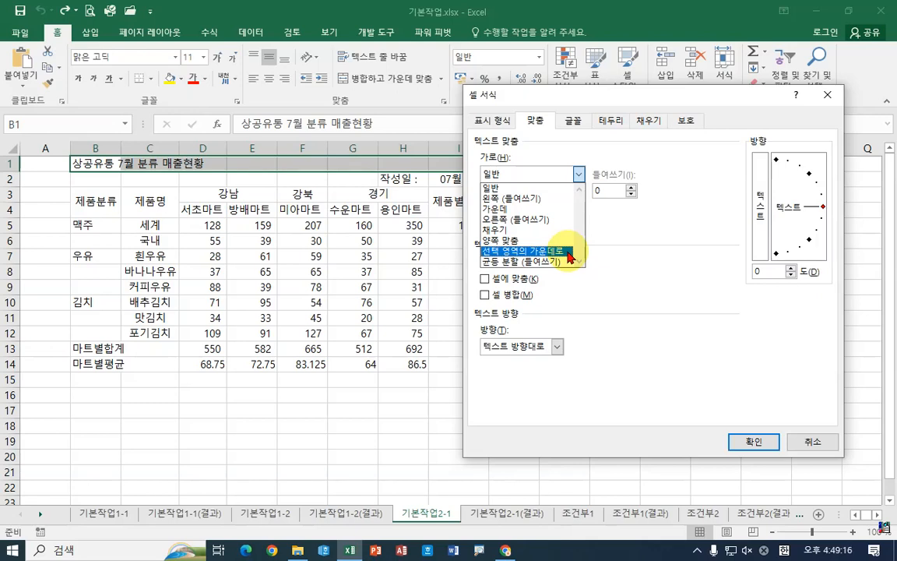
left_click(598, 97)
left_click_drag(601, 98, 592, 180)
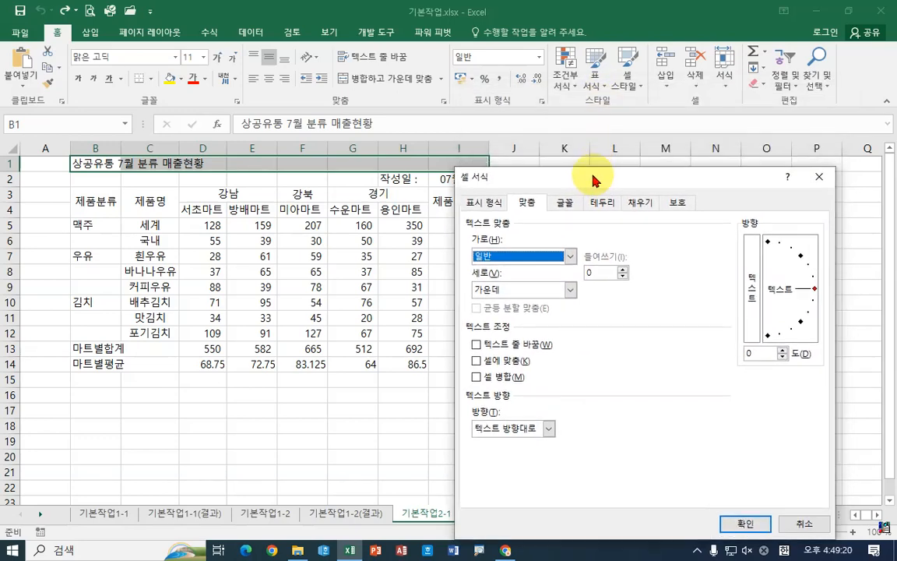
left_click(569, 257)
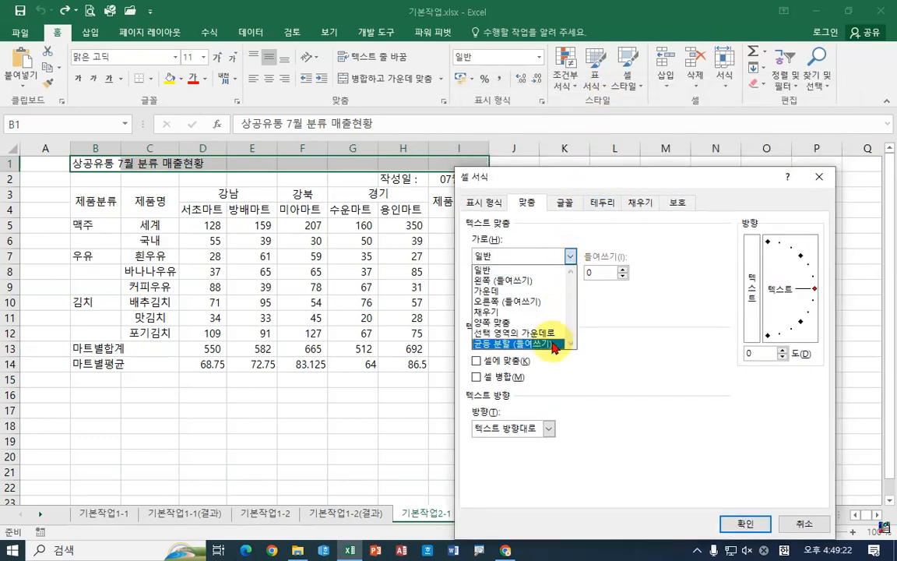
left_click(554, 337)
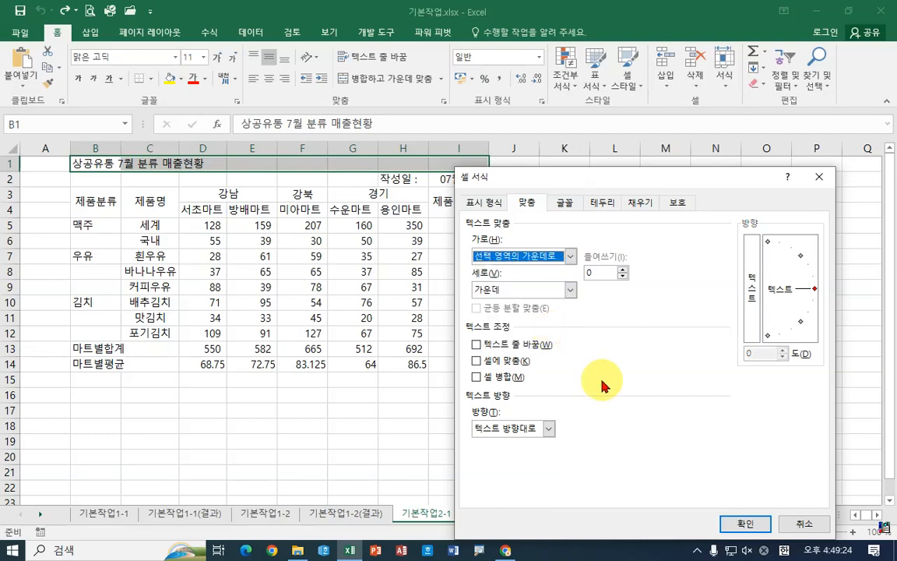
left_click(744, 521)
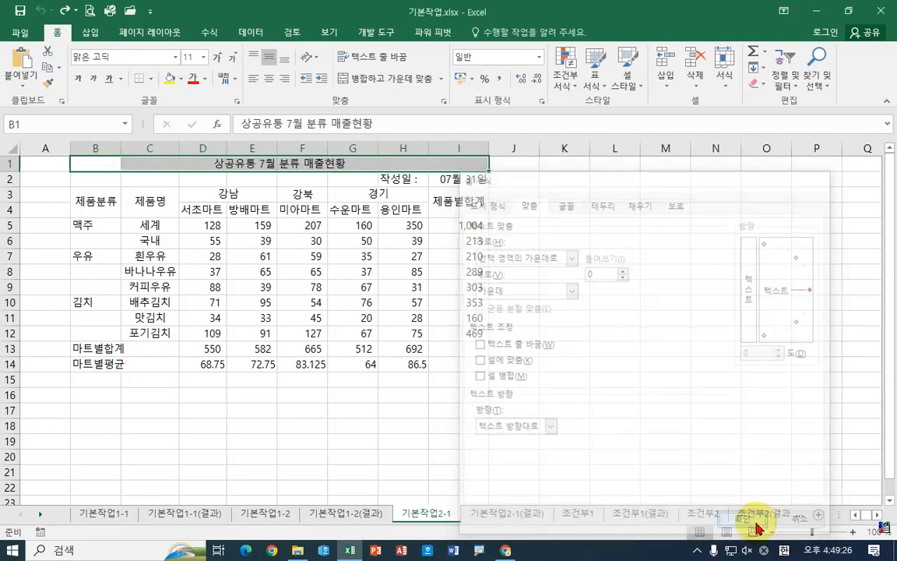
- Inspect the cells of row 1, including B1 and C1, to see which one holds the title text
left_click(302, 226)
left_click(306, 163)
left_click(243, 209)
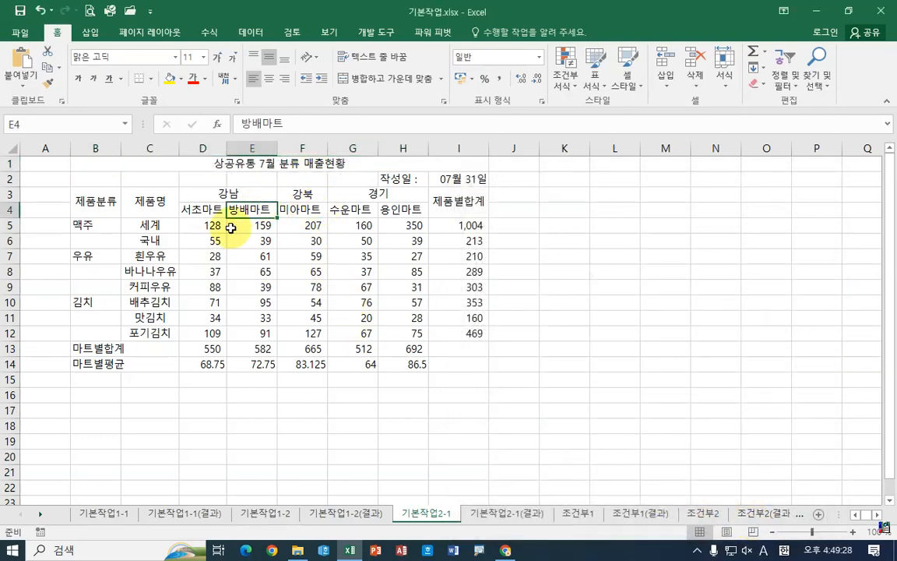
left_click(99, 167)
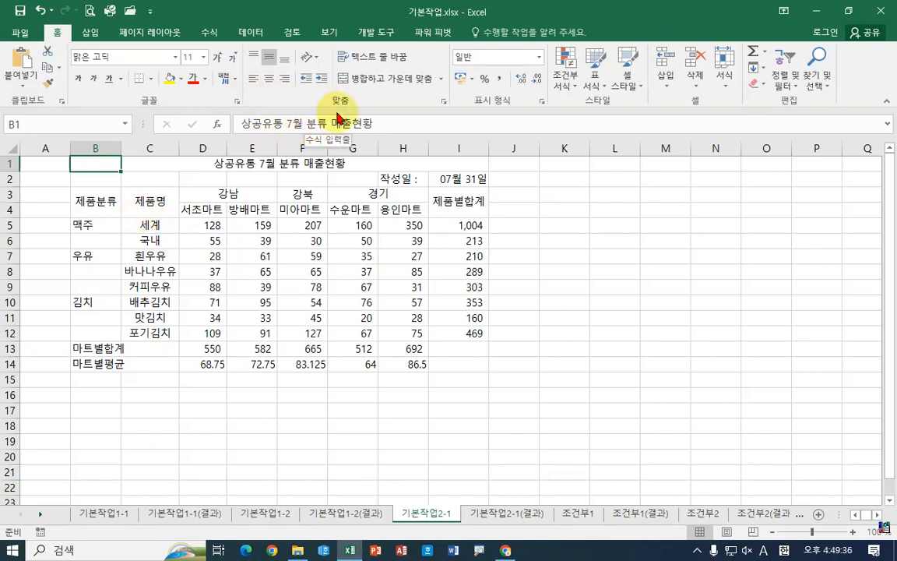
left_click(164, 162)
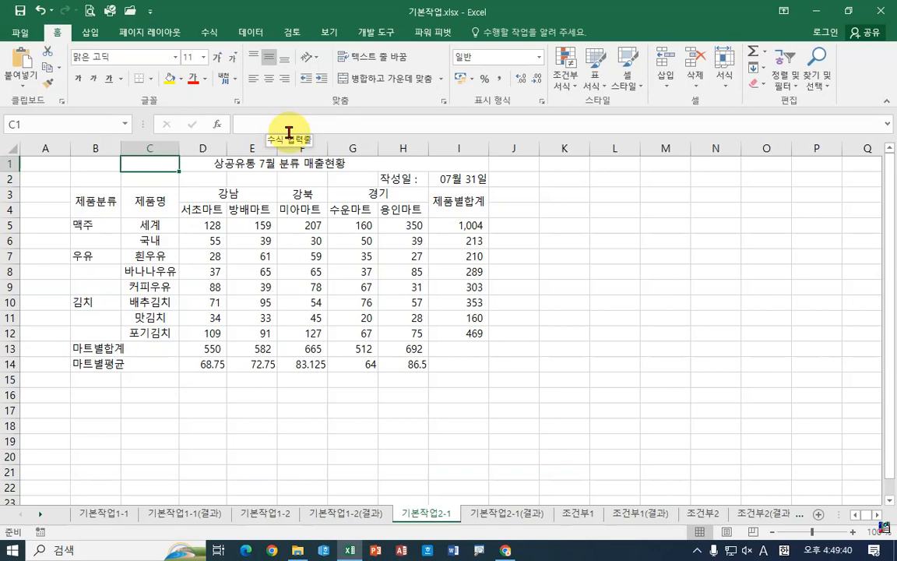
- Try the 출력 cell style on cell B1 alone
left_click(95, 164)
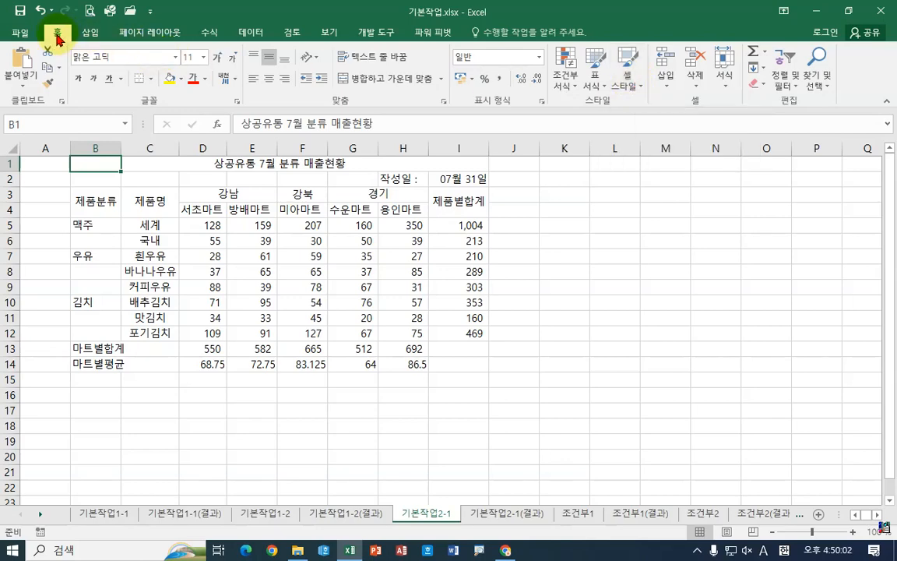
left_click(639, 93)
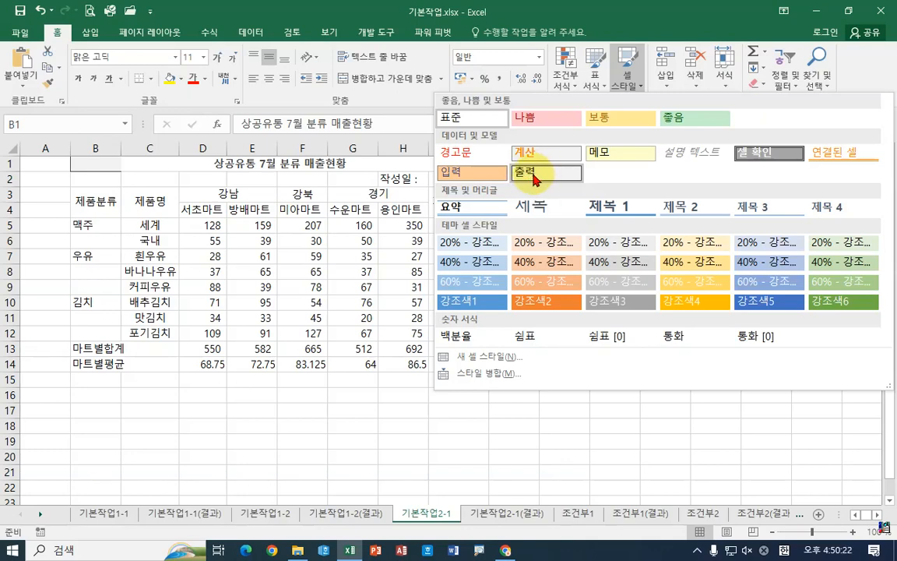
key("Escape")
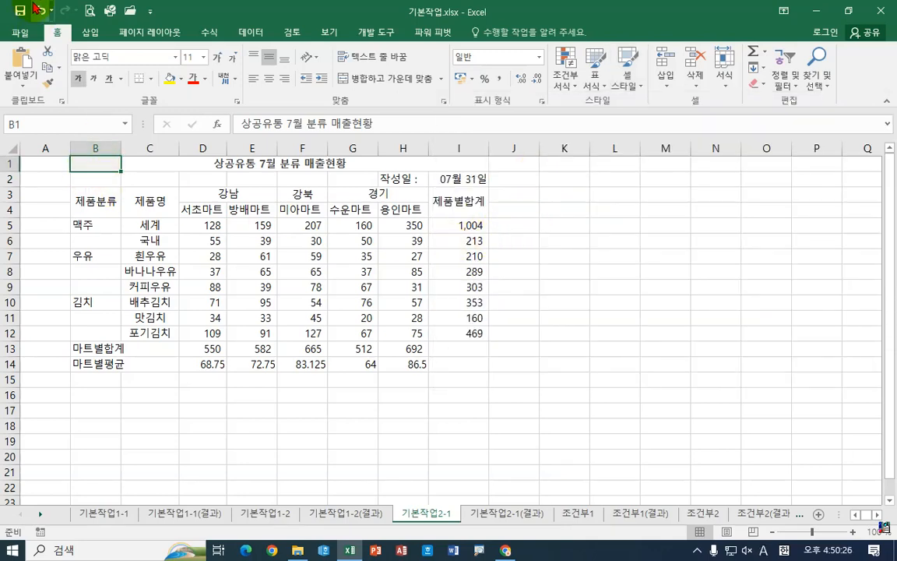
- Apply the 출력 cell style to title range B1:I1 and set its font size to 14
left_click_drag(100, 167, 449, 167)
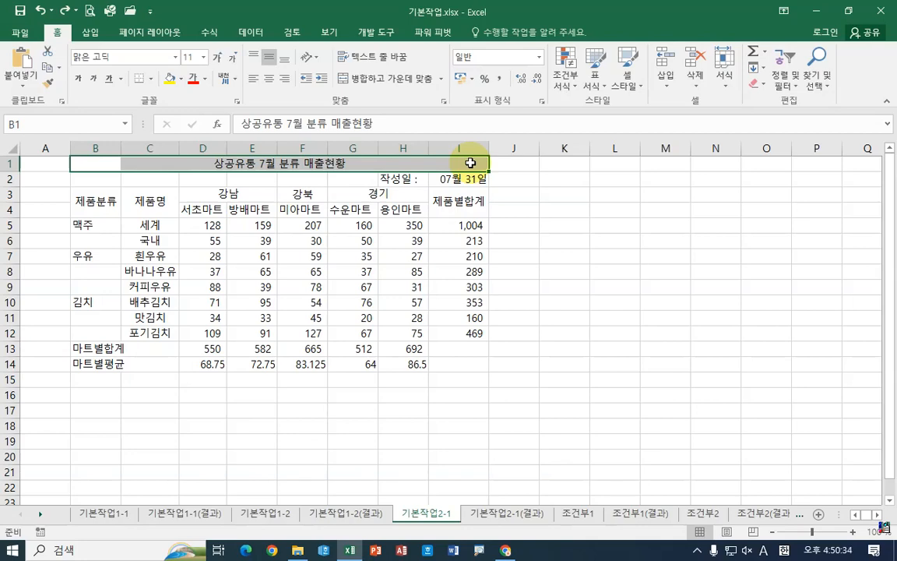
left_click(631, 86)
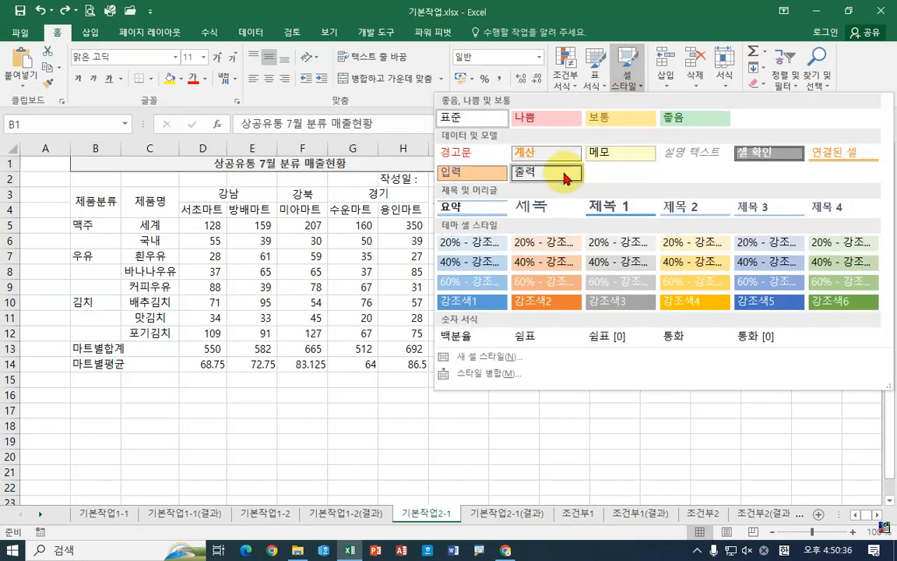
left_click(566, 177)
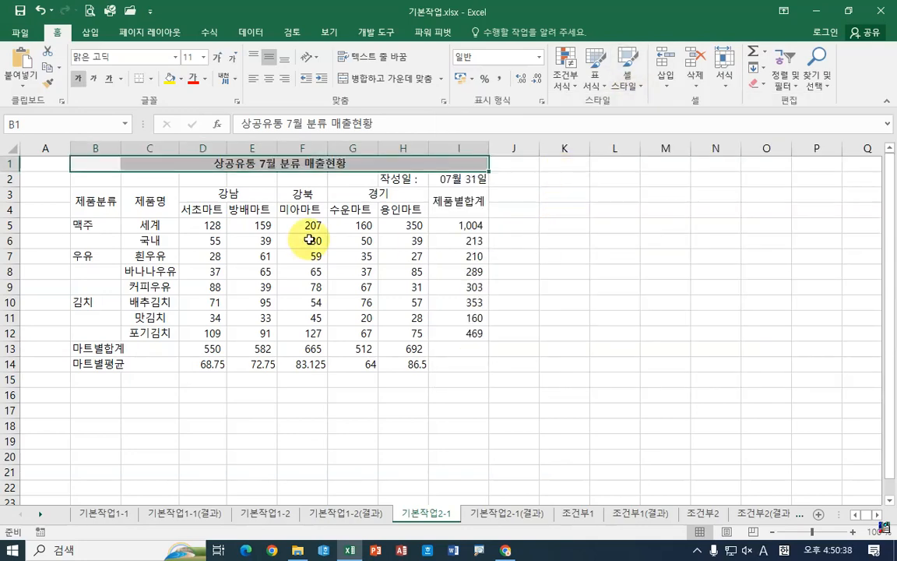
left_click(204, 57)
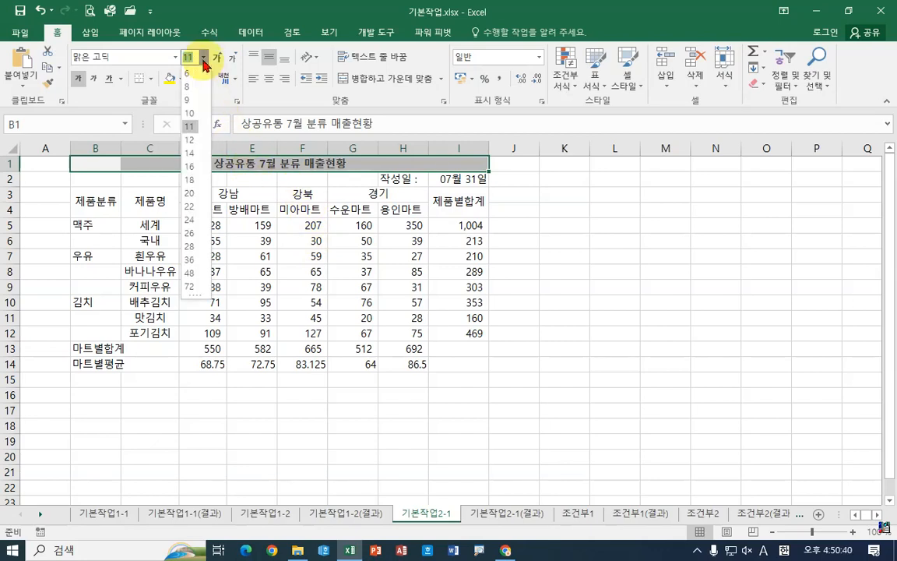
left_click(189, 153)
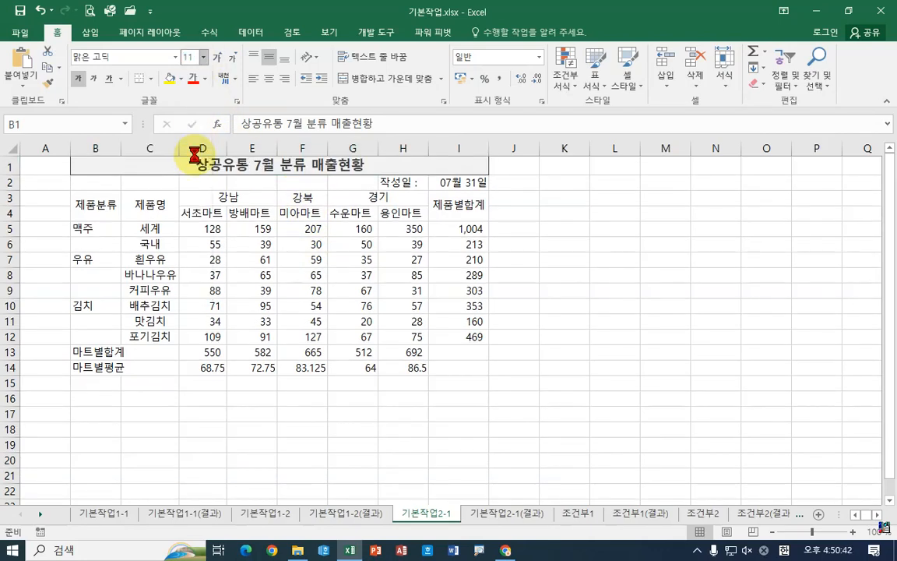
- Set the height of row 1 to 30
left_click(8, 166)
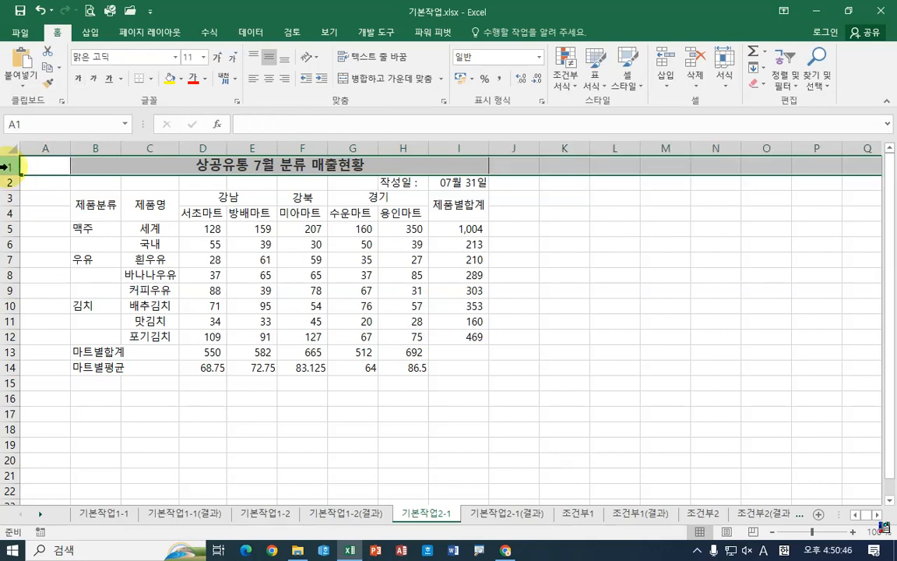
right_click(8, 166)
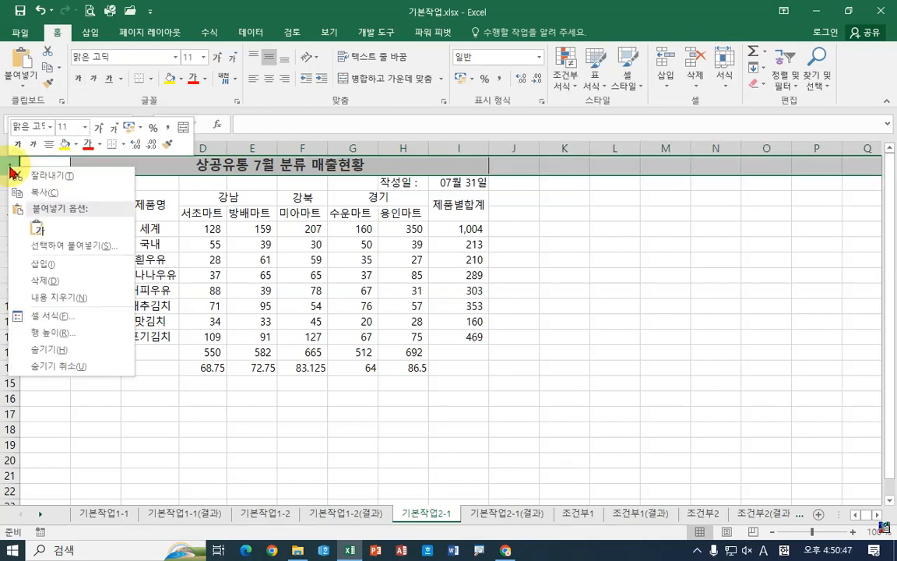
left_click(59, 333)
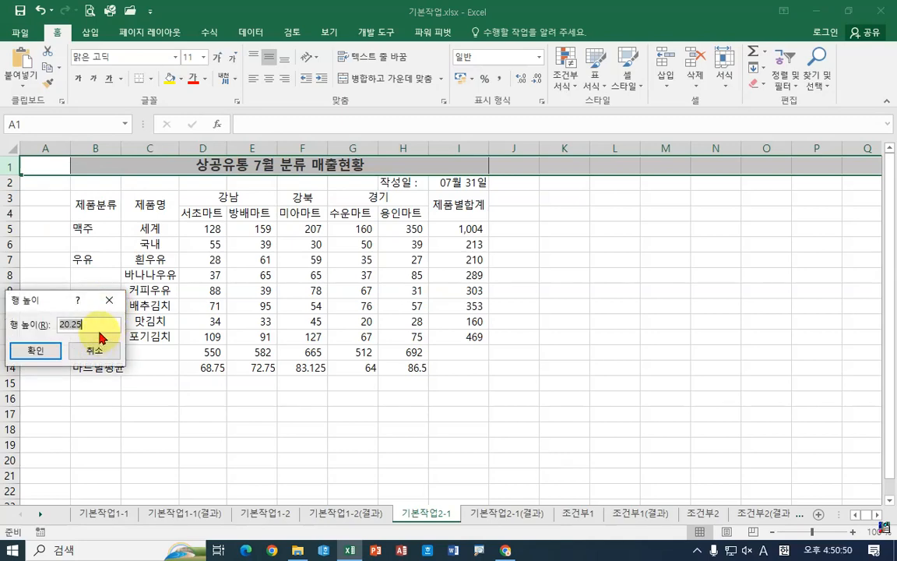
type("30")
key("Return")
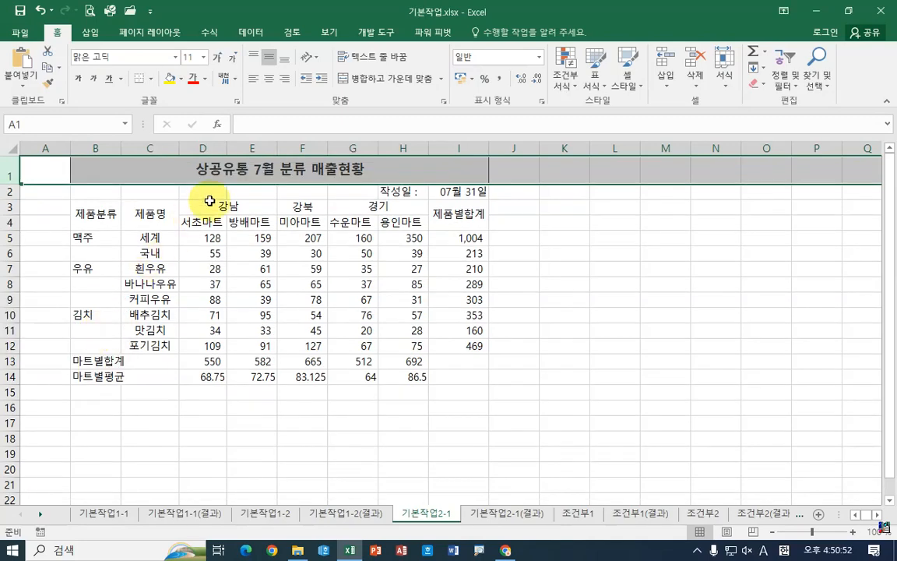
left_click(207, 176)
left_click(167, 227)
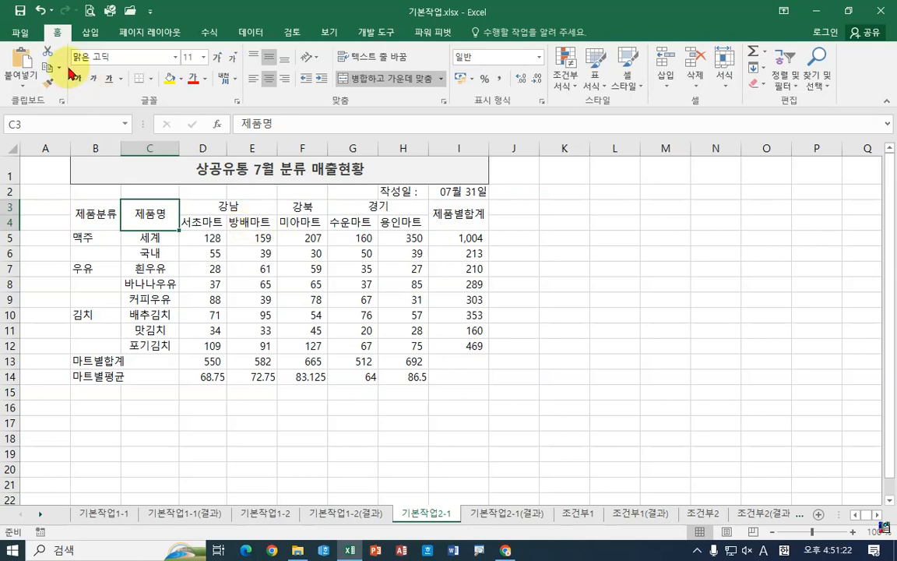
left_click(636, 90)
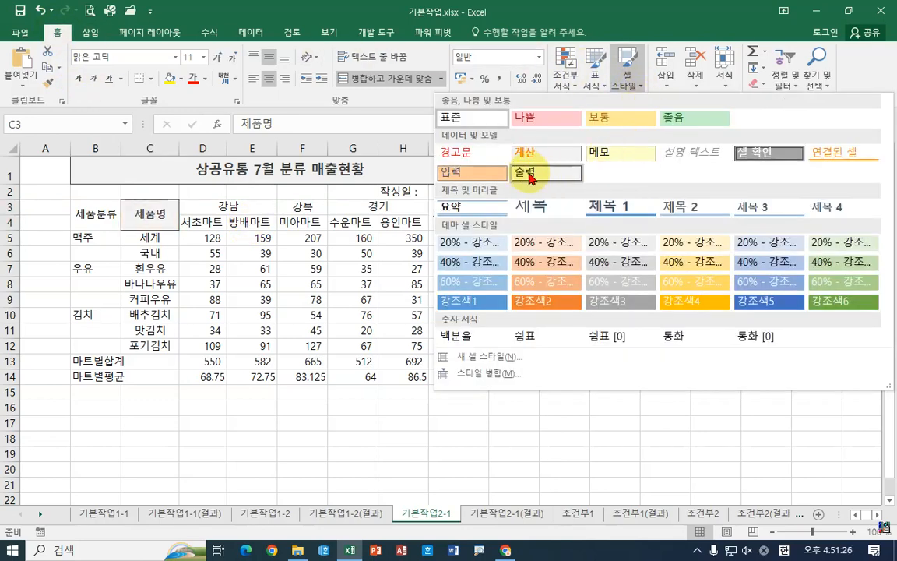
left_click(361, 277)
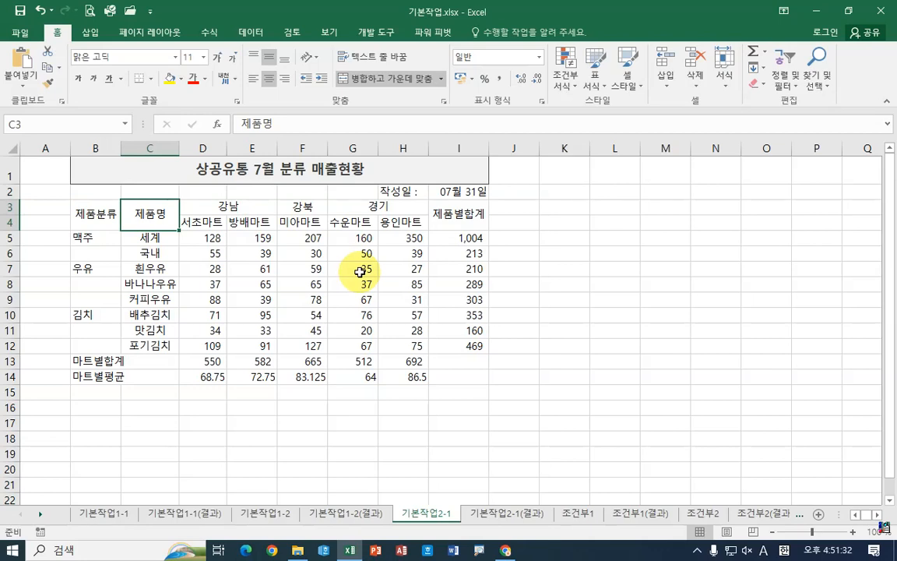
left_click(102, 170)
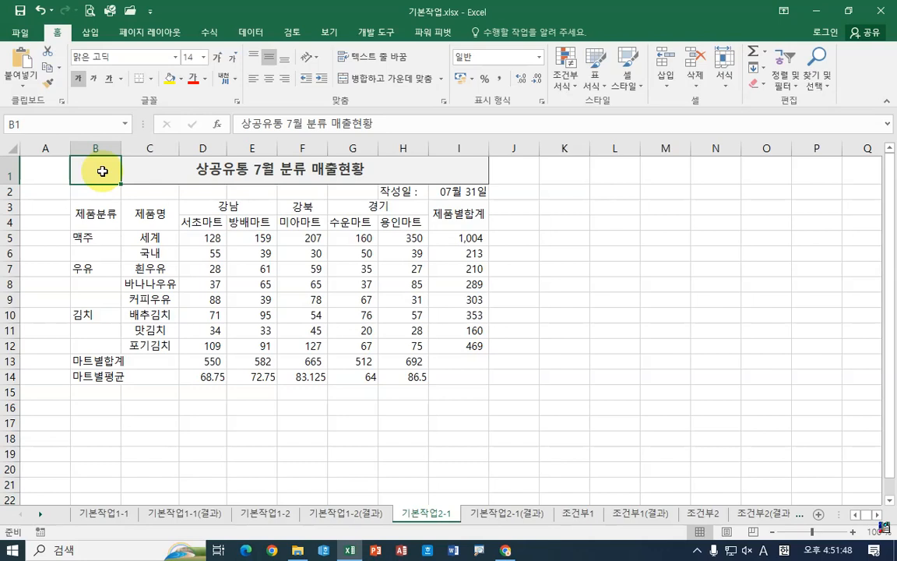
left_click_drag(102, 171, 443, 168)
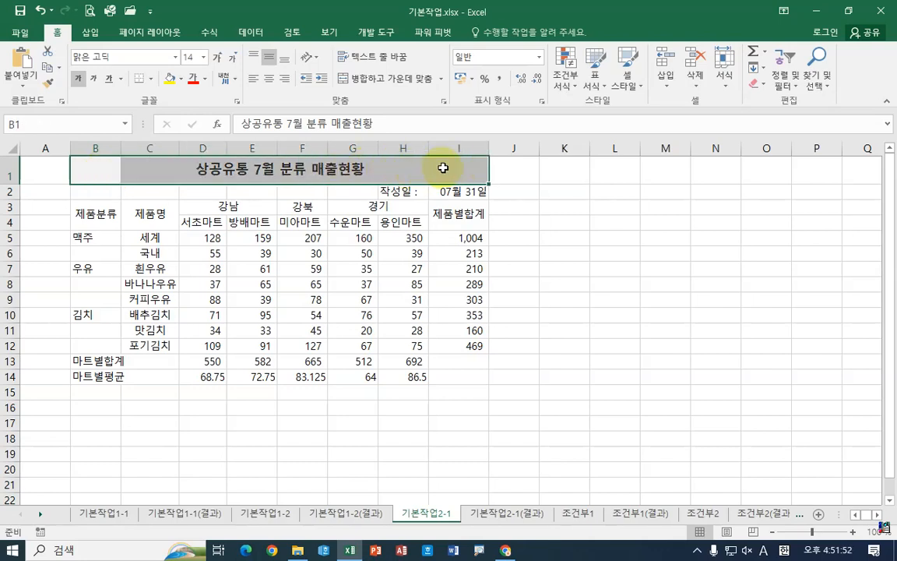
- Insert the special character ♠ directly before the title text in cell B1
left_click(101, 169)
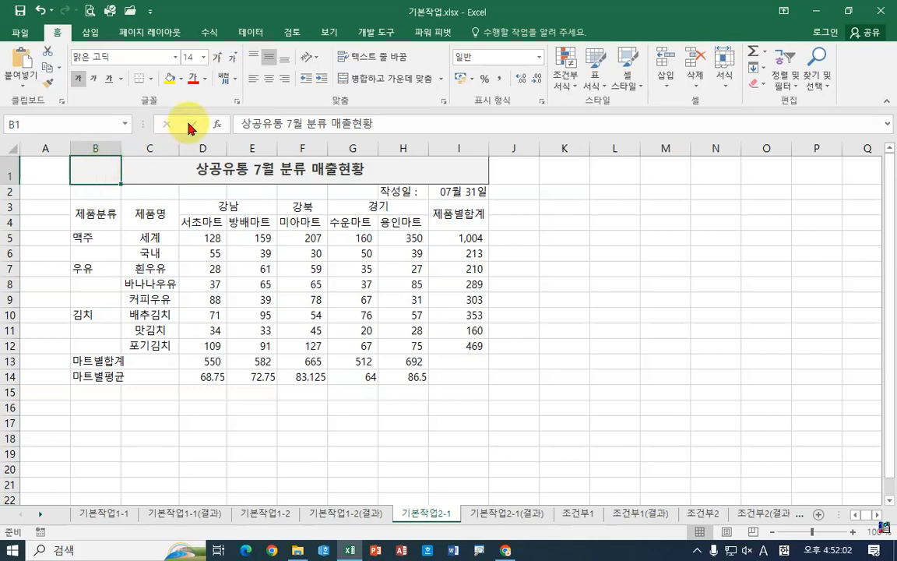
left_click(235, 122)
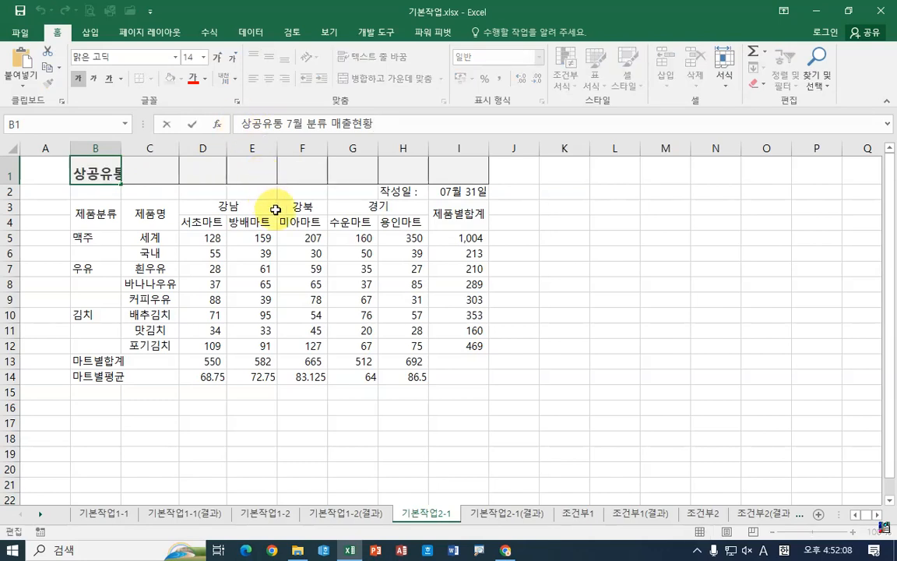
type("#")
key("BackSpace")
type("ㅁ")
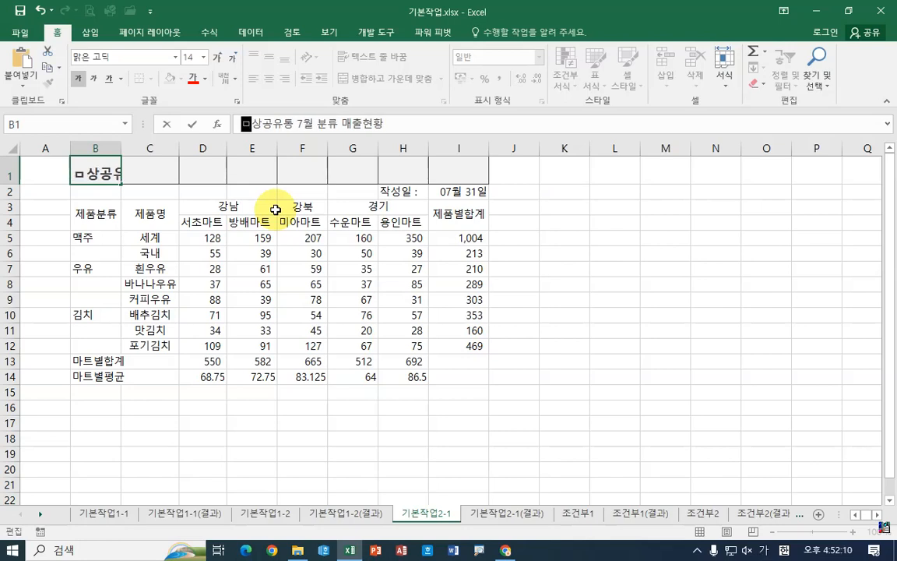
key("Hangul_Hanja")
key("Tab")
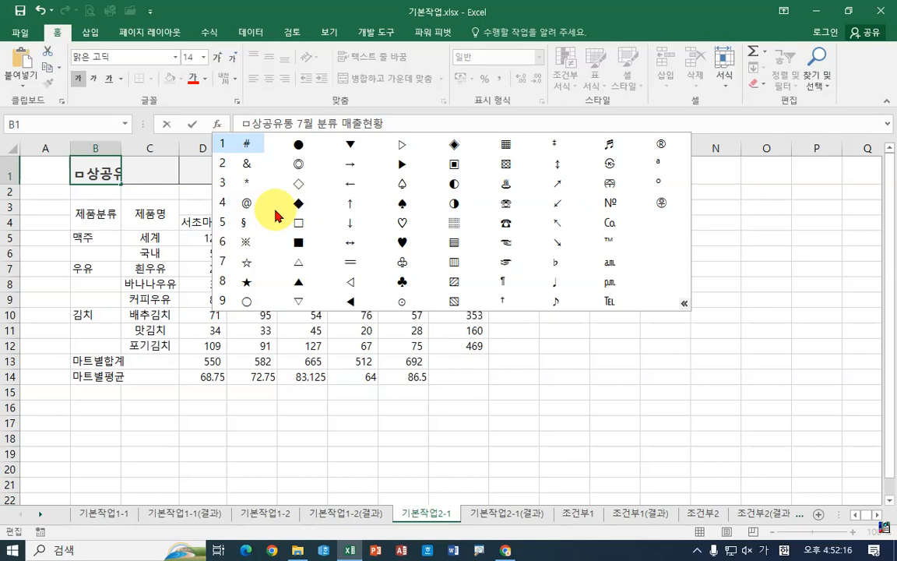
left_click(403, 204)
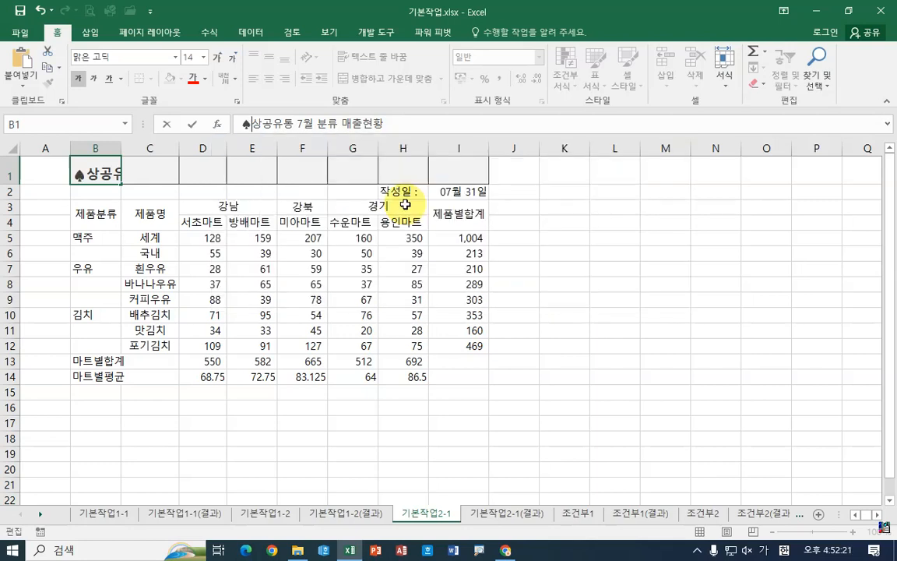
- Add the special character ♠ directly after the title text in B1 and commit the entry
left_click(402, 124)
type("ㅁ")
key("Hangul_Hanja")
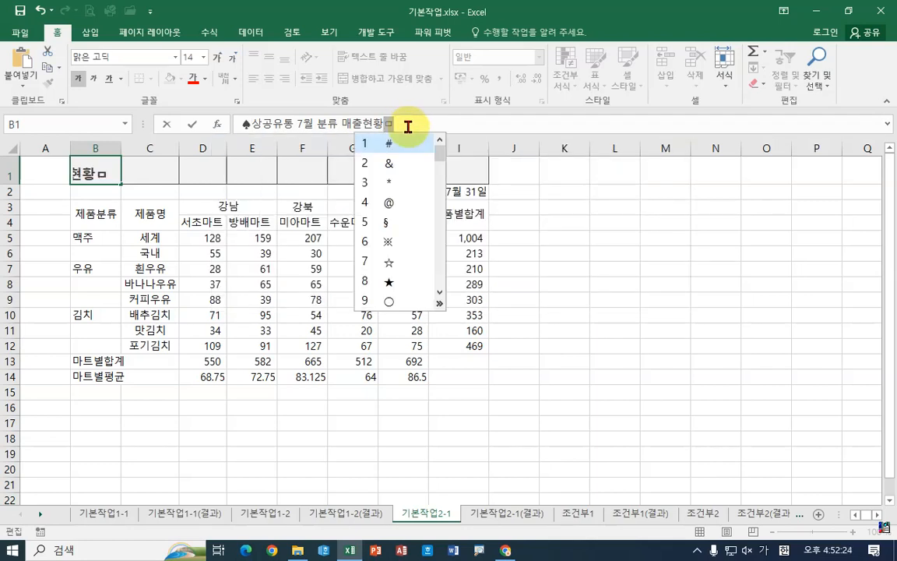
key("Tab")
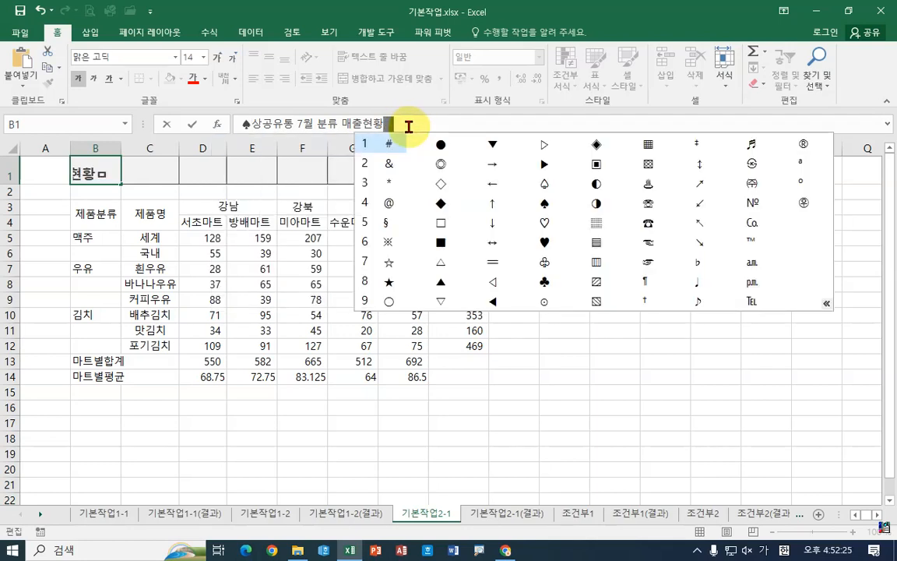
left_click(544, 204)
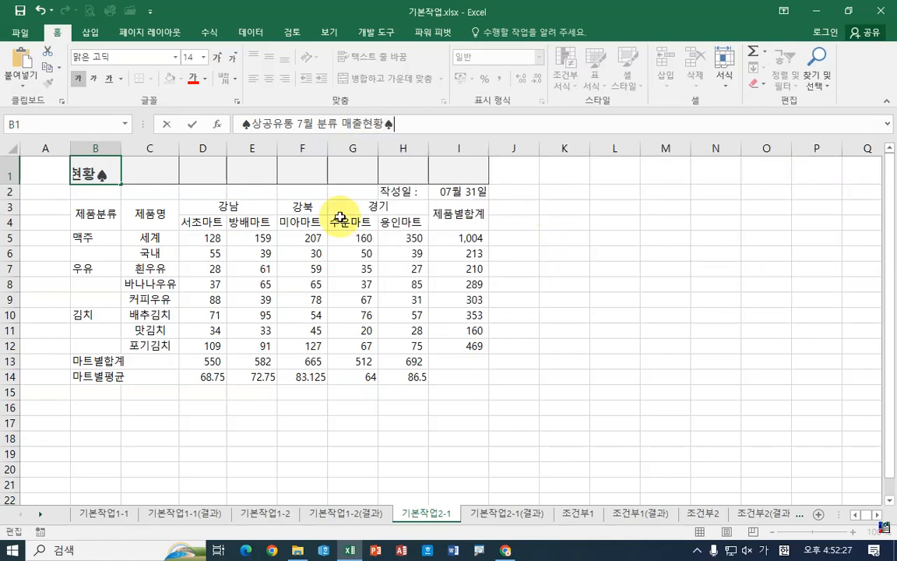
left_click(239, 205)
left_click(282, 168)
left_click(283, 206)
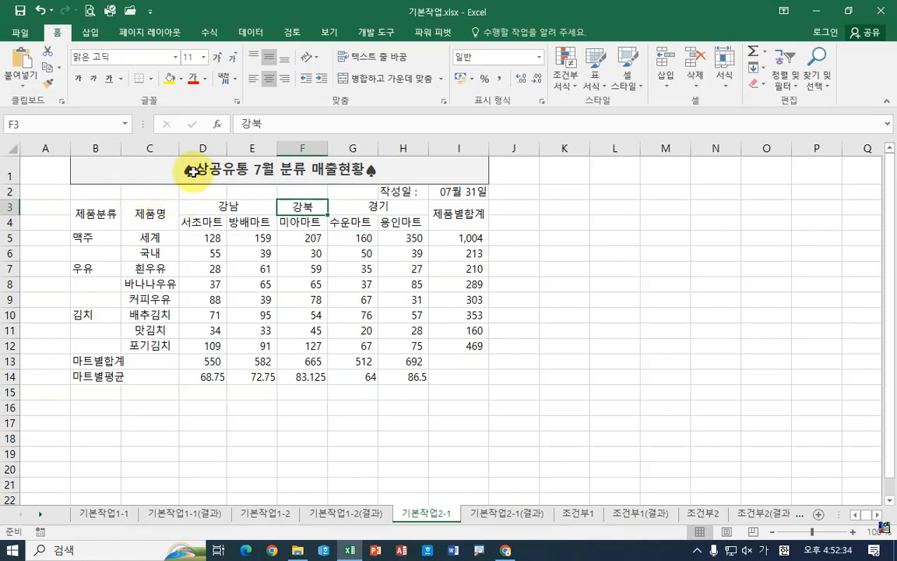
- Try a space between the leading ♠ and the title text in B1, and take it out again
left_click(84, 165)
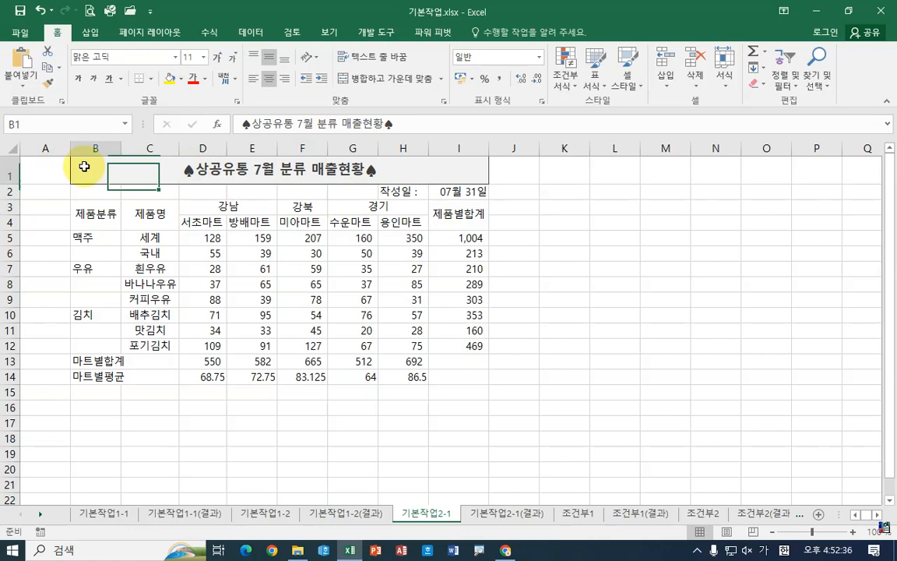
left_click(249, 124)
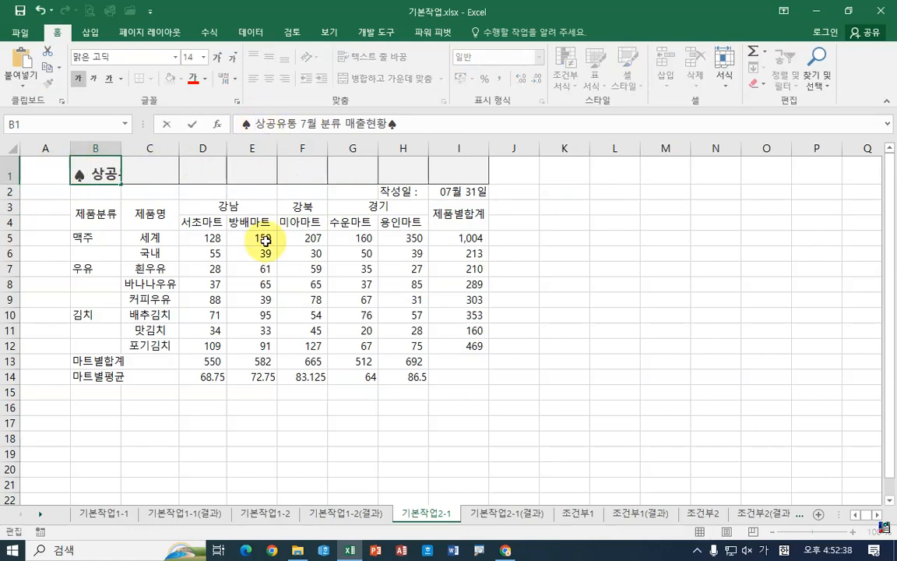
left_click(264, 240)
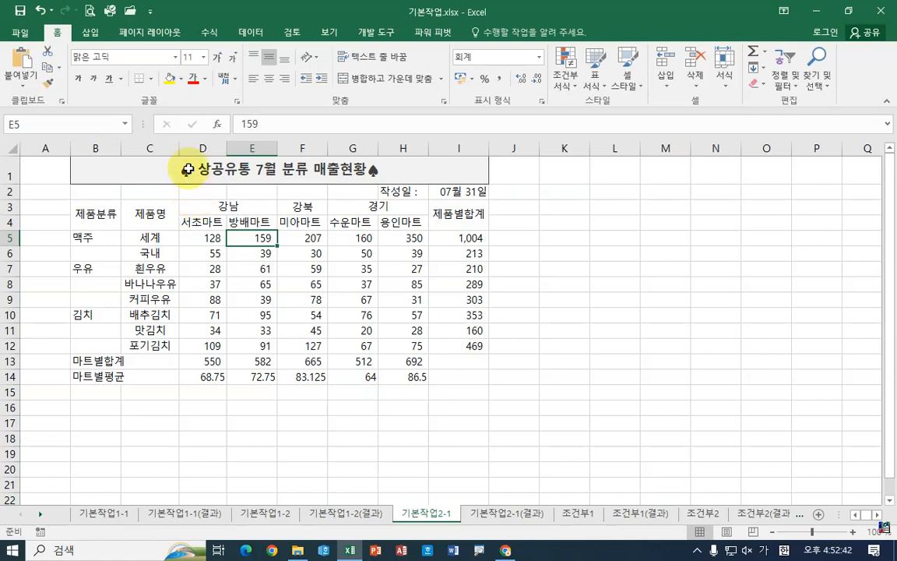
left_click(86, 168)
left_click(254, 124)
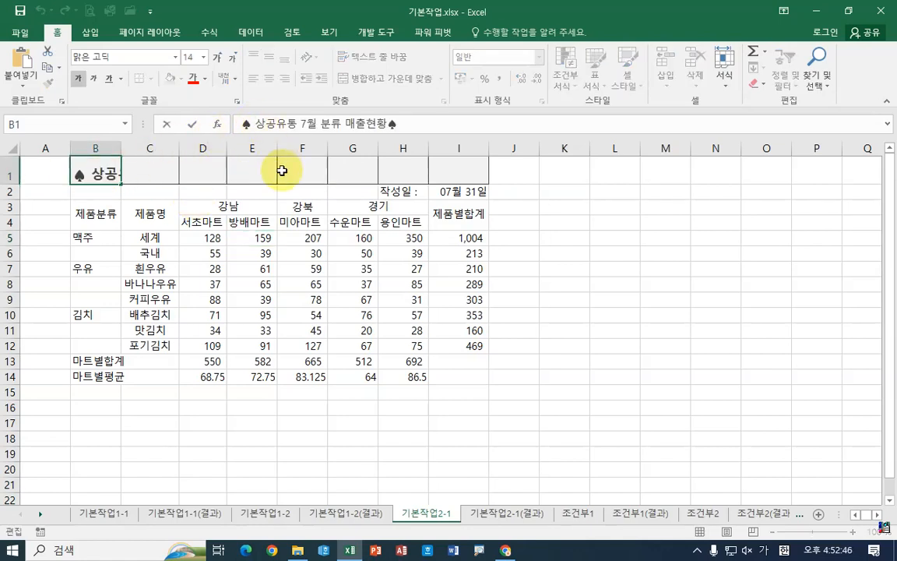
key("Escape")
left_click(263, 248)
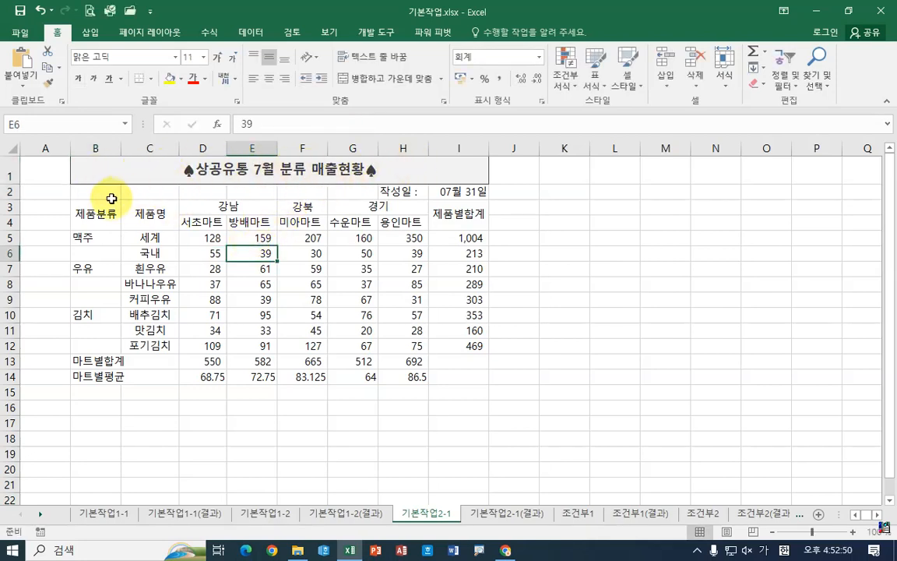
left_click(102, 173)
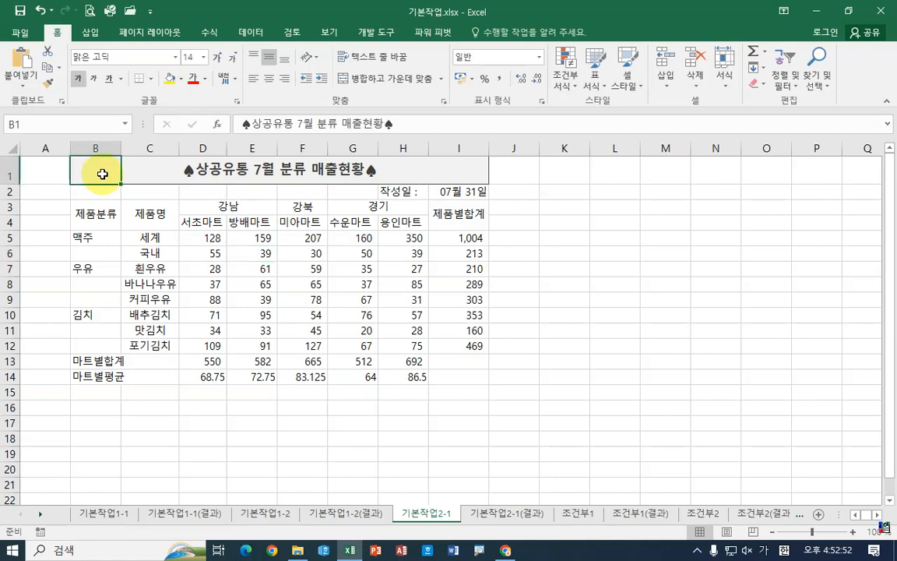
left_click(154, 170)
left_click(190, 170)
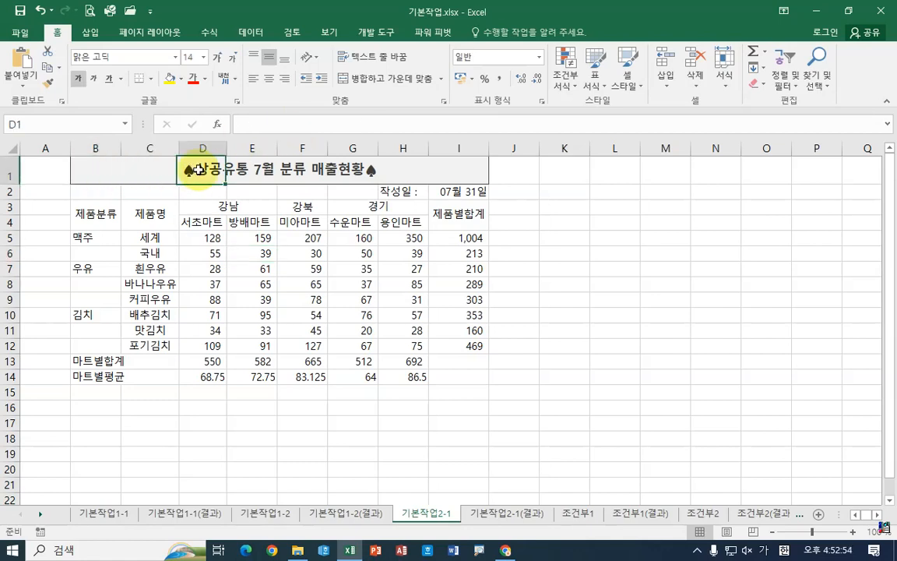
left_click(279, 296)
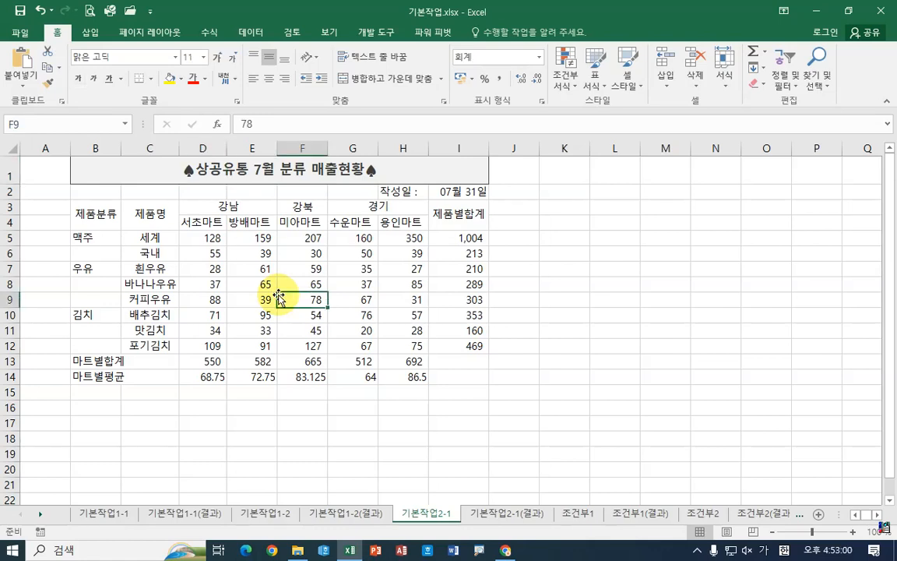
- Apply the short date format (간단한 날짜) to the date in cell I2
left_click(458, 191)
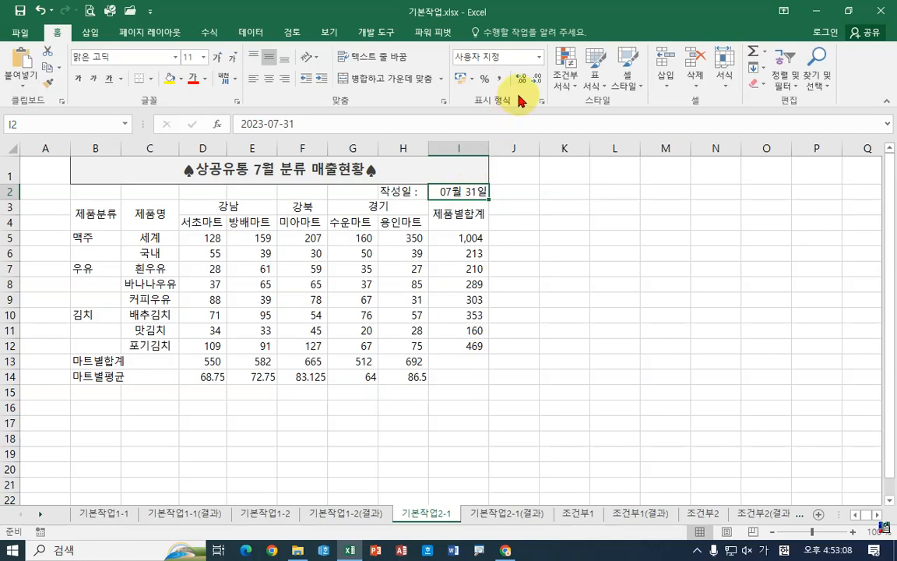
left_click(539, 58)
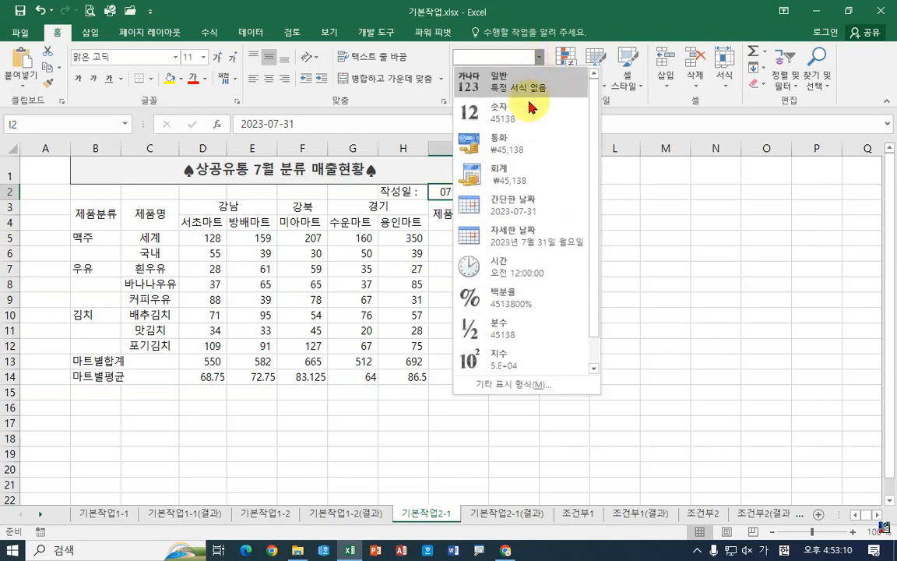
left_click(526, 209)
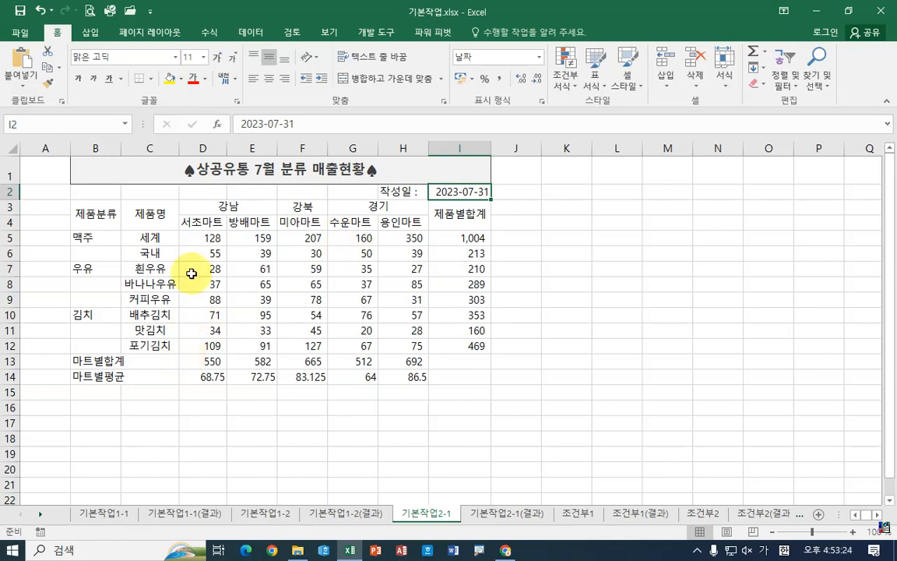
- Convert the word 우유 in cell B7 to the Hanja 牛乳
left_click(88, 271)
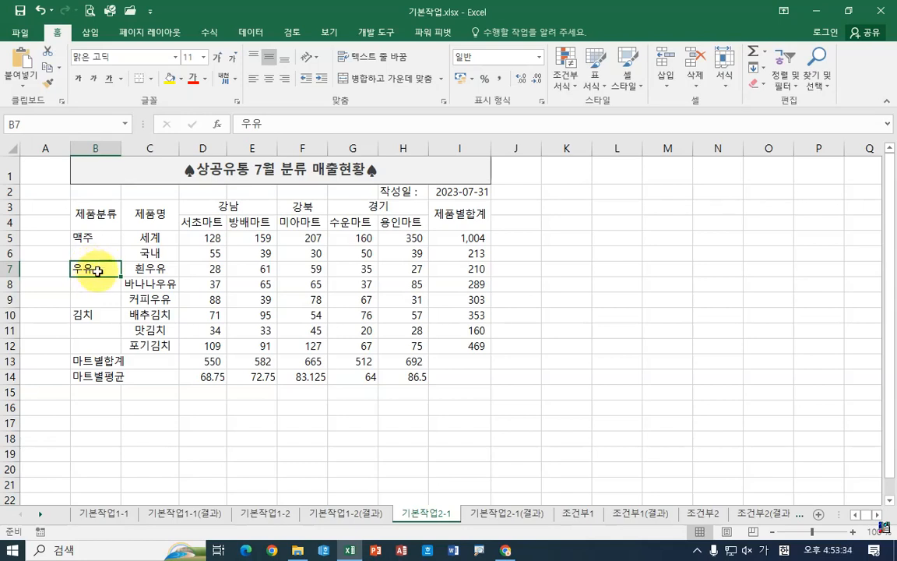
double_click(97, 270)
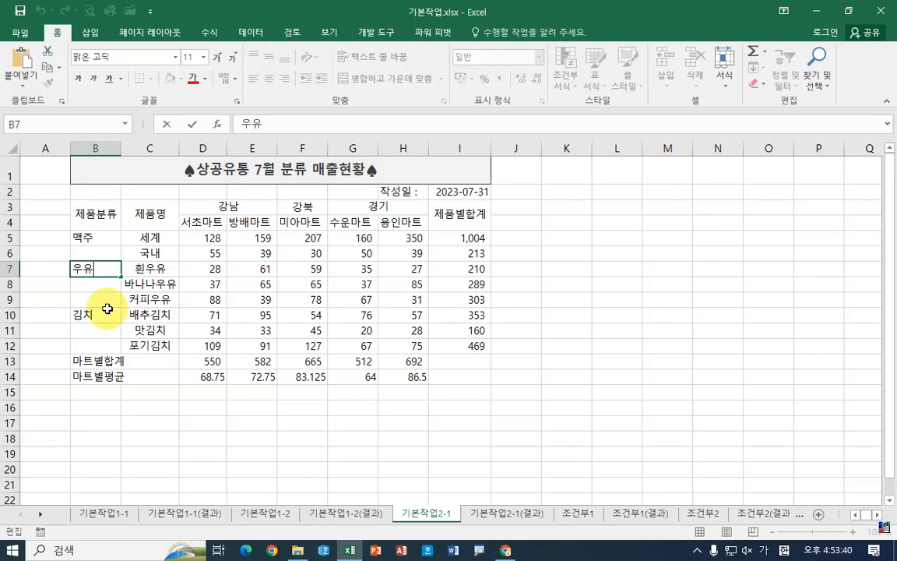
key("Hangul_Hanja")
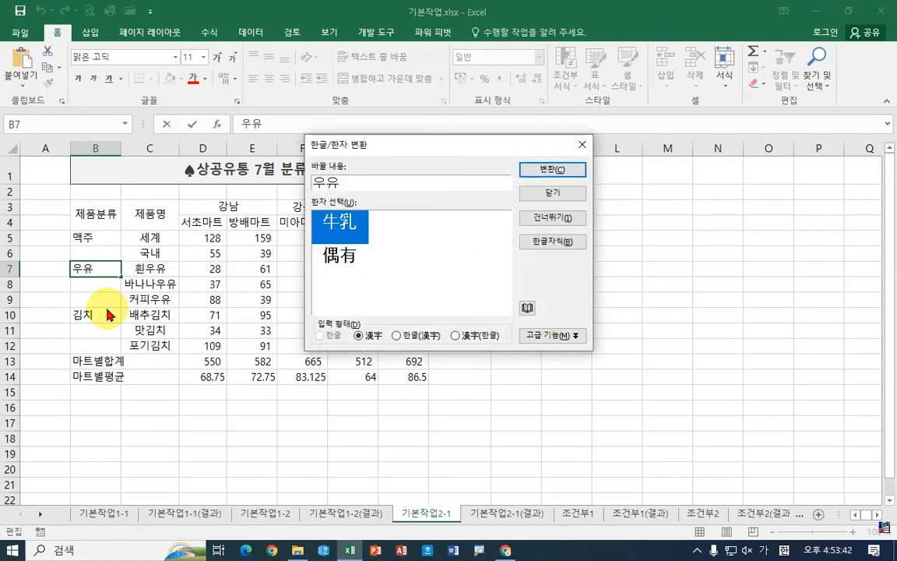
left_click(516, 181)
left_click(240, 315)
left_click(95, 265)
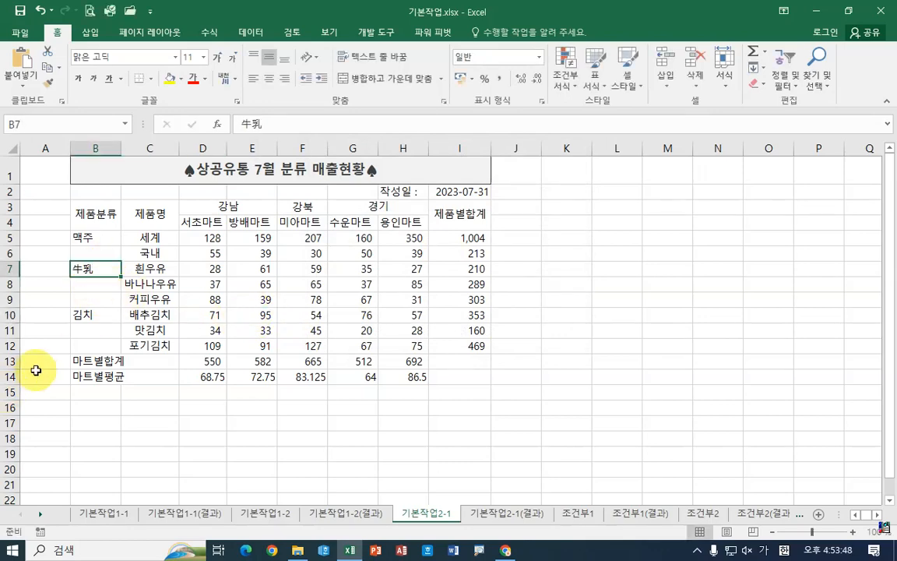
- Open the cell format settings for C5:C6 and choose the custom (사용자 지정) number category
scroll(40, 368, "up", 2, "ctrl")
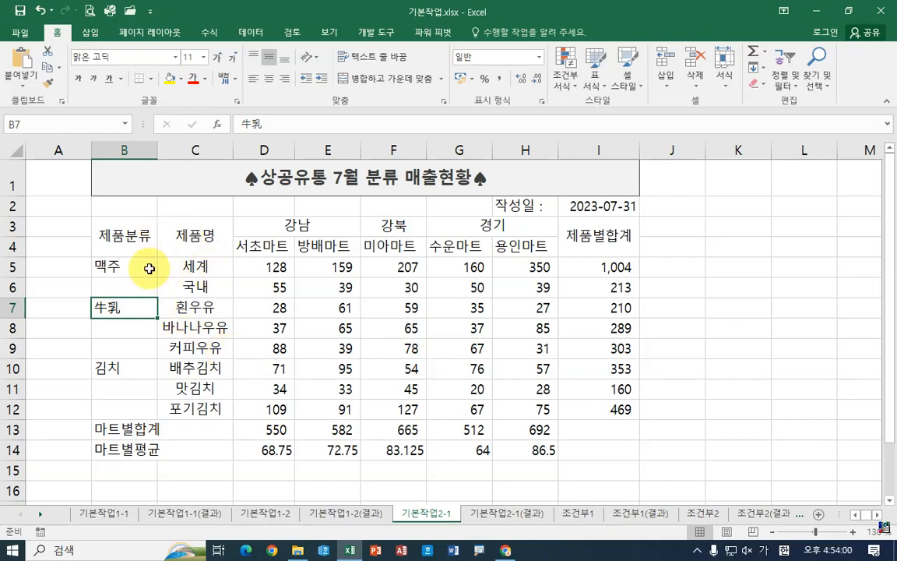
left_click(194, 267)
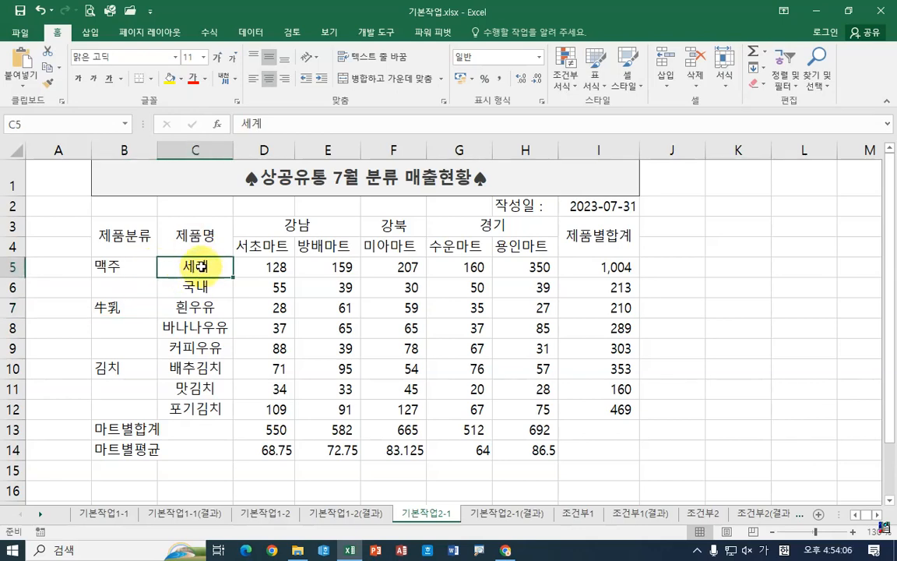
left_click_drag(201, 268, 201, 288)
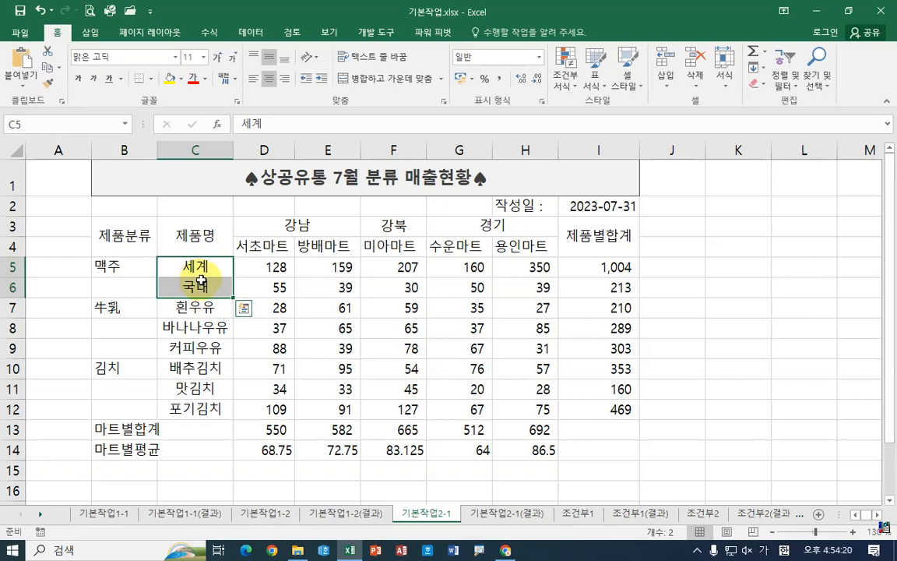
right_click(201, 277)
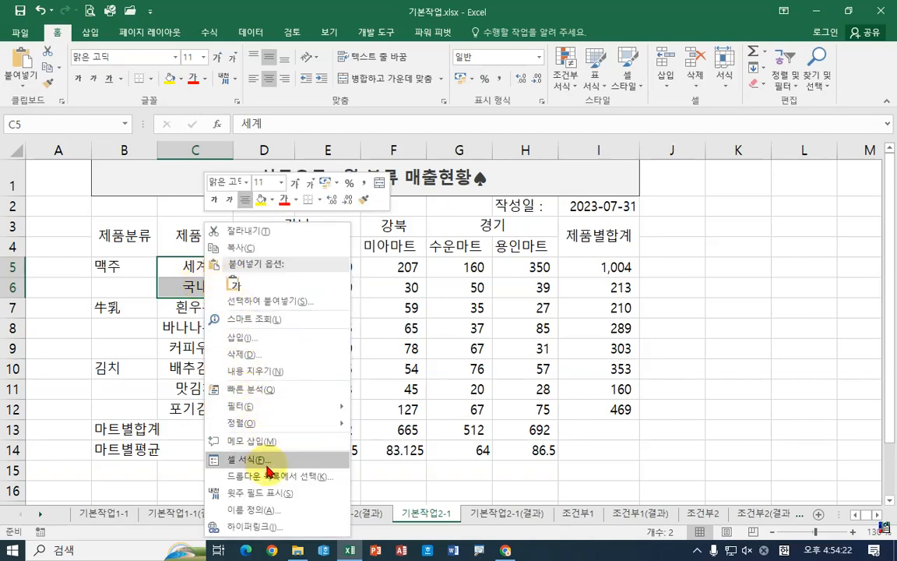
left_click(242, 461)
left_click_drag(269, 177, 454, 105)
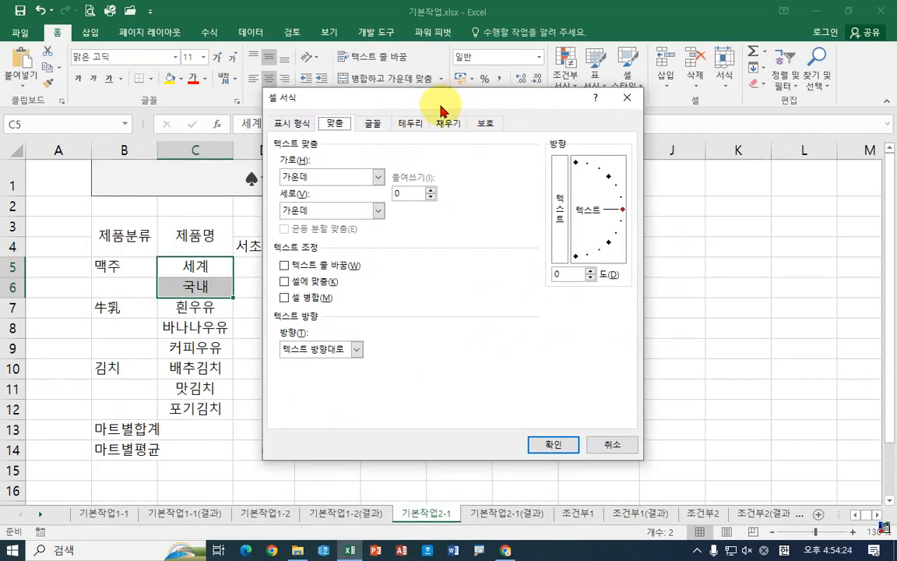
left_click(295, 124)
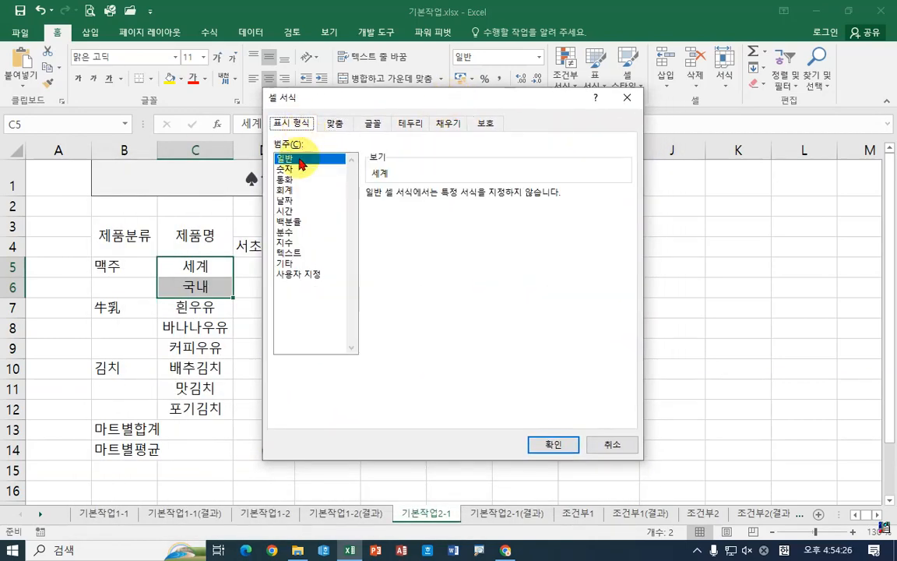
left_click(304, 280)
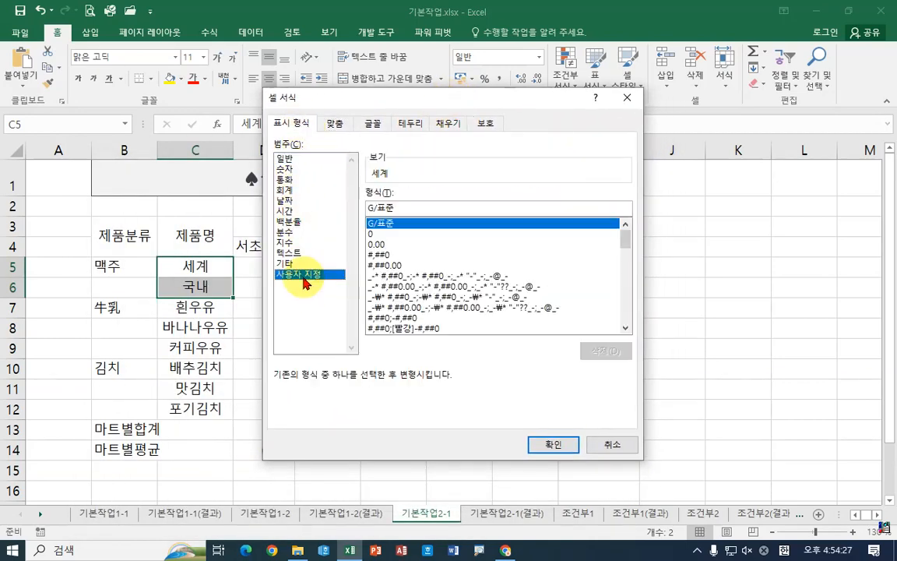
- Replace the format code for C5:C6 with @"맥주" and apply it
left_click(411, 206)
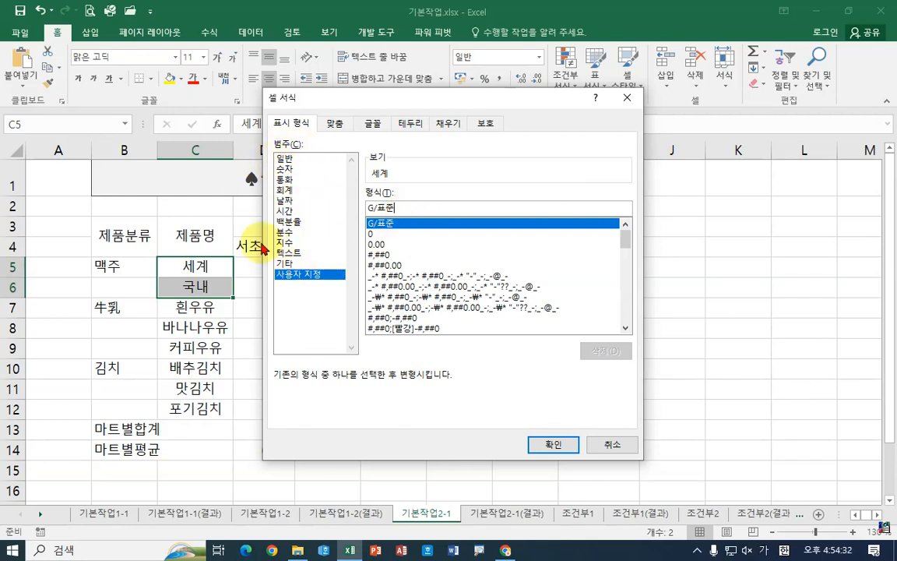
left_click_drag(405, 207, 339, 208)
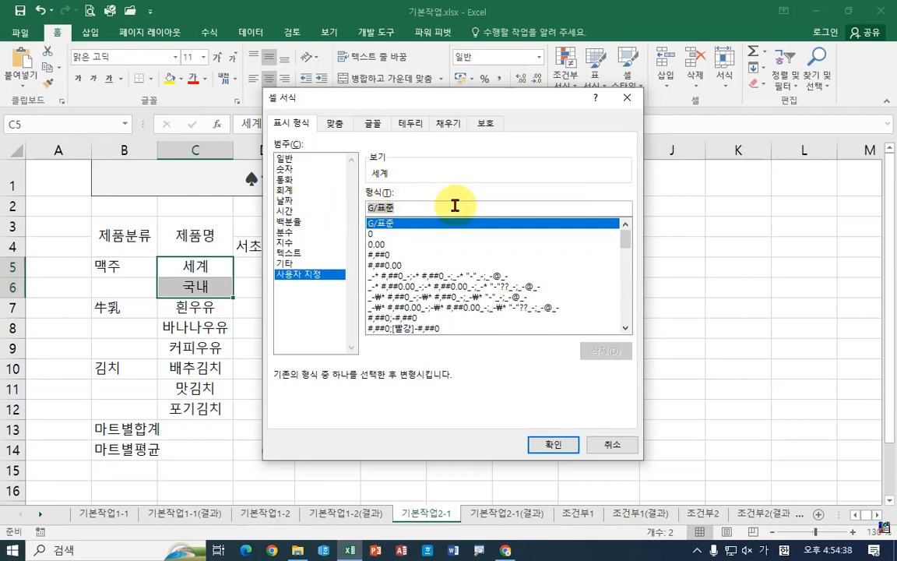
type("@")
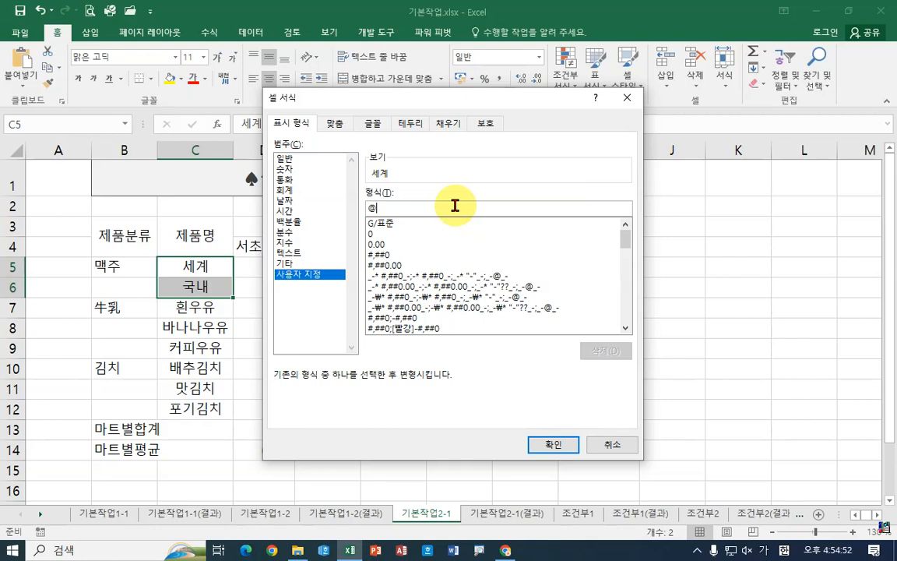
type("\"매\"")
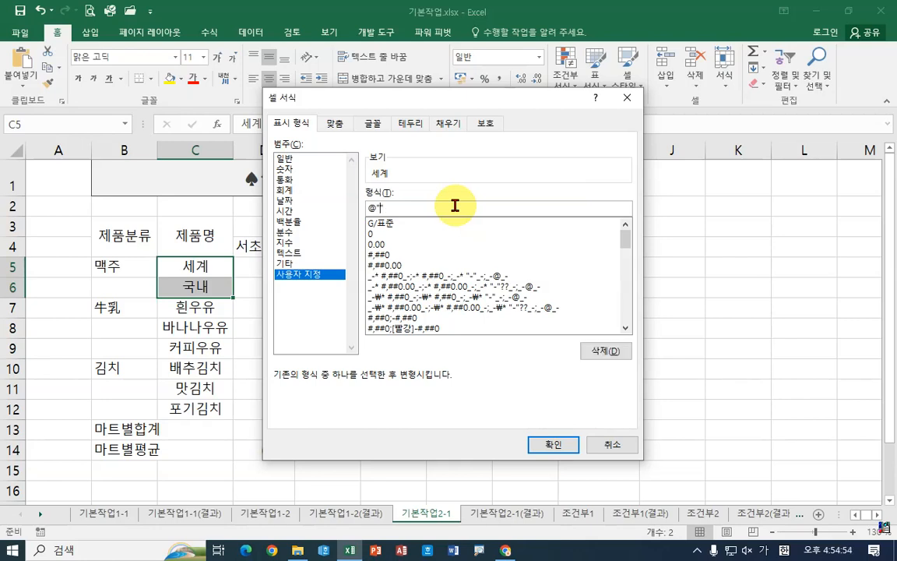
type("ㄱ주")
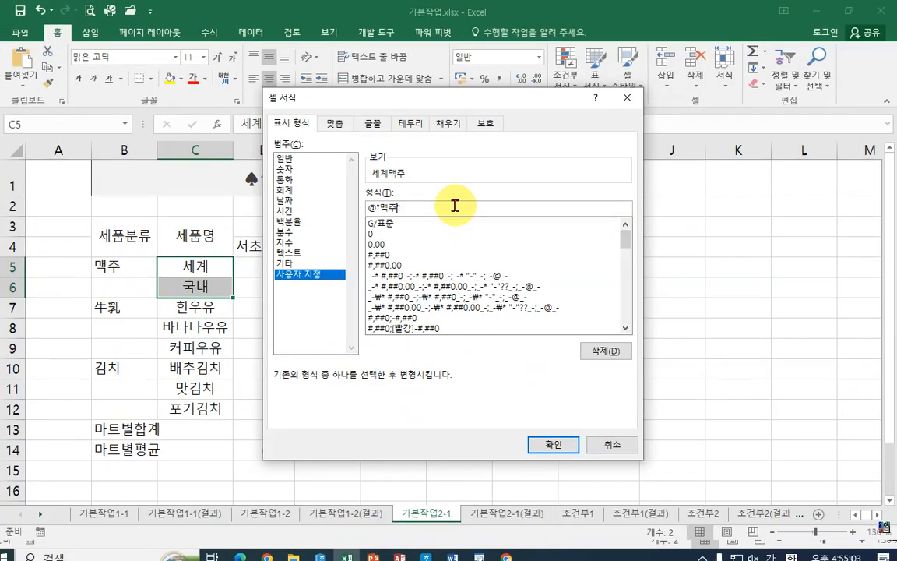
key("Return")
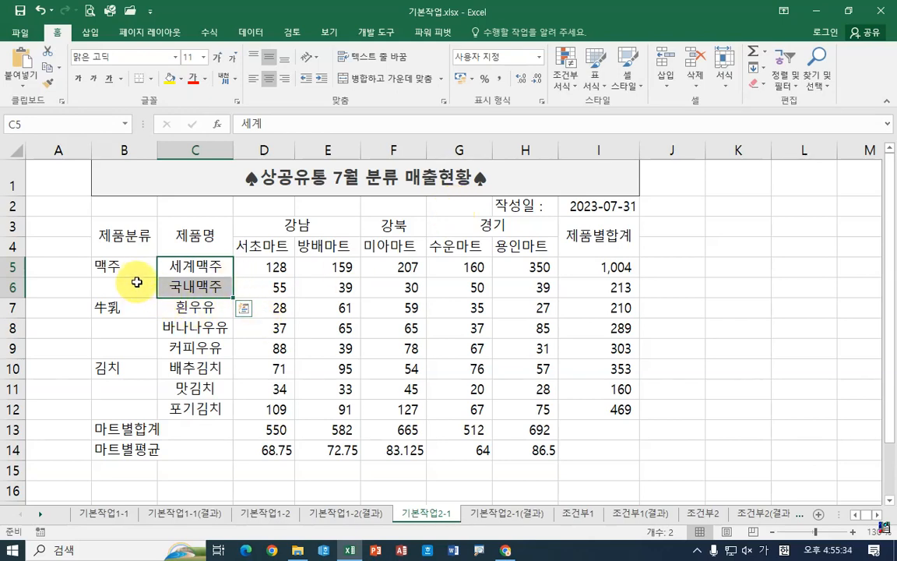
- Merge and center the 맥주 category cells B5:B6
left_click_drag(134, 267, 134, 285)
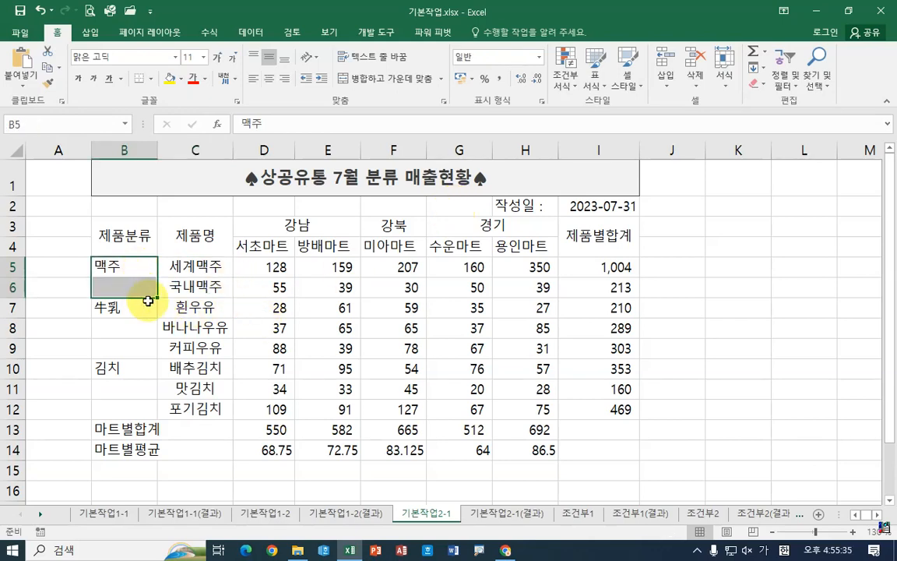
left_click(382, 79)
key("Return")
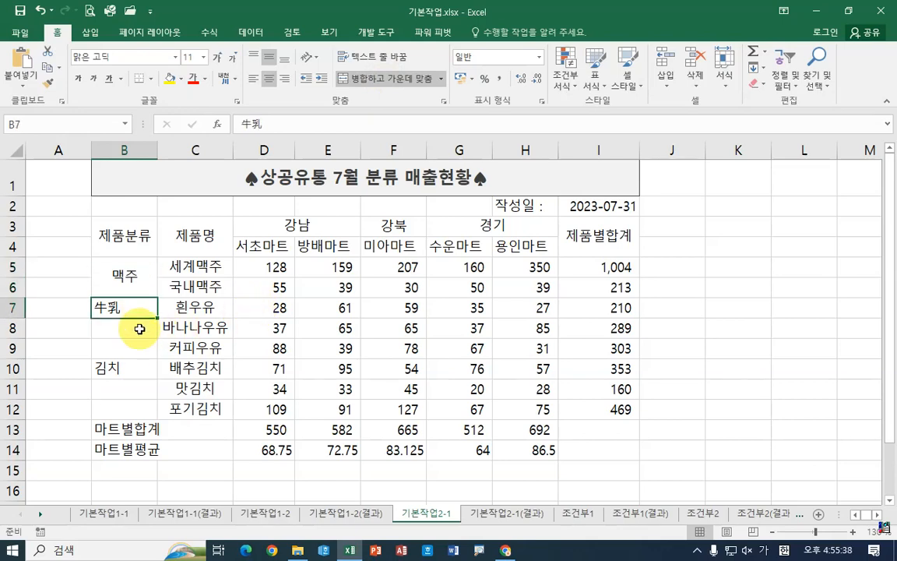
- Try merging and centering the whole category range B5:B12 as one block, and undo it
left_click_drag(139, 328, 139, 348)
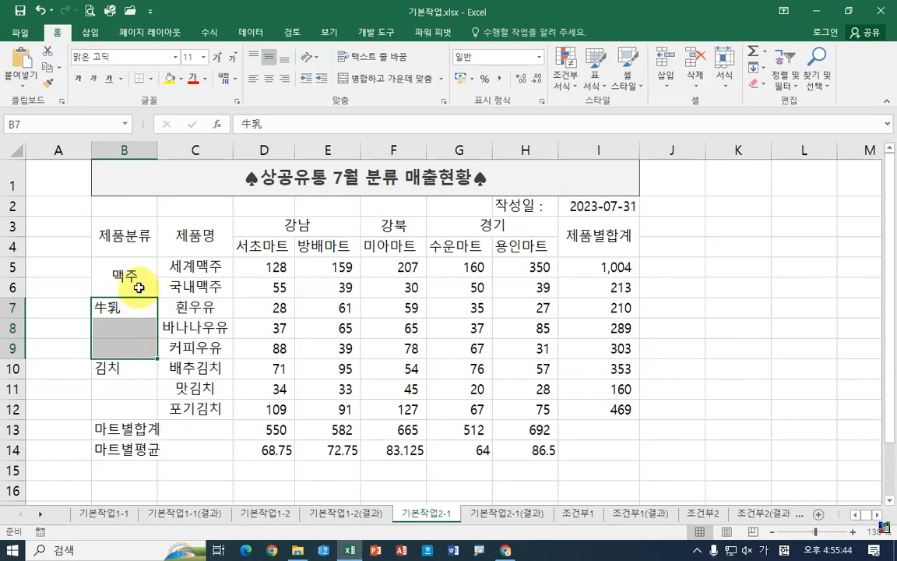
left_click_drag(139, 288, 141, 407)
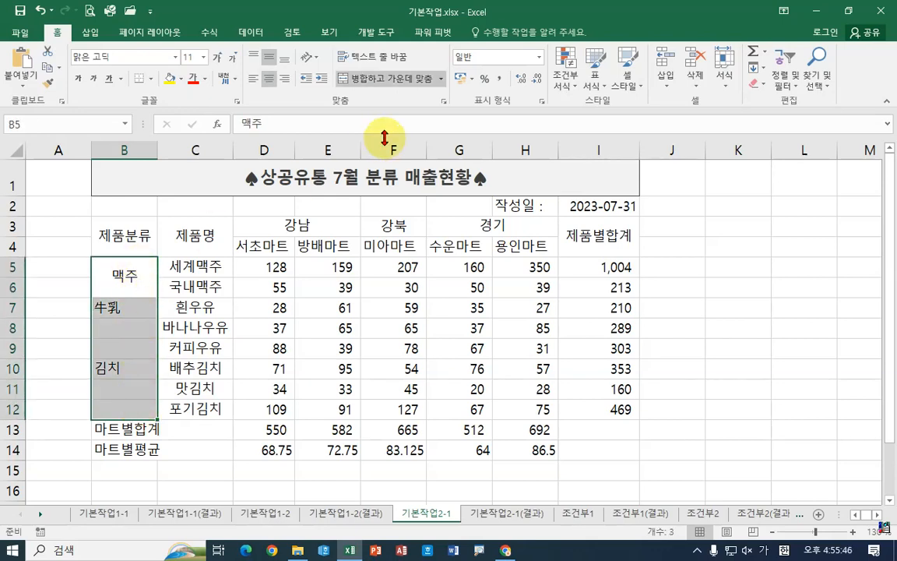
left_click(397, 81)
left_click(398, 81)
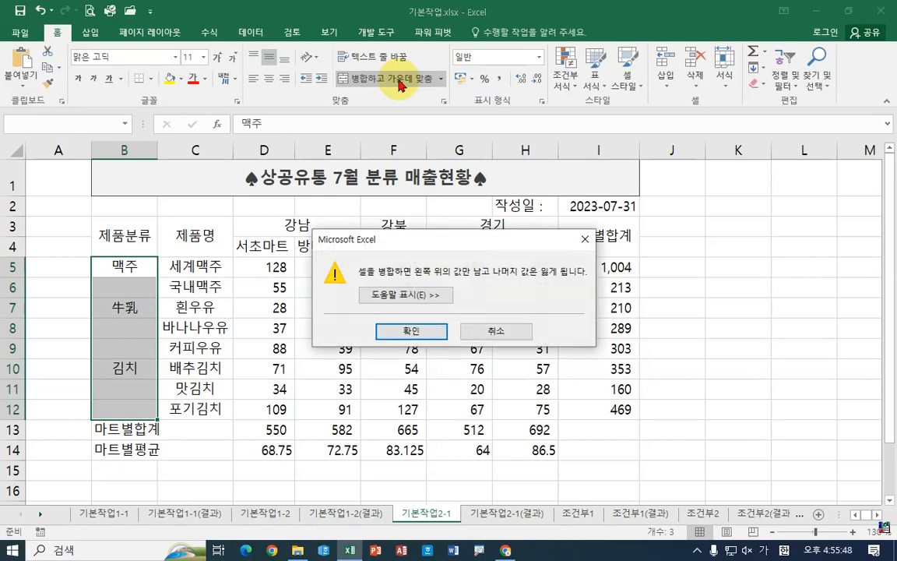
left_click(401, 331)
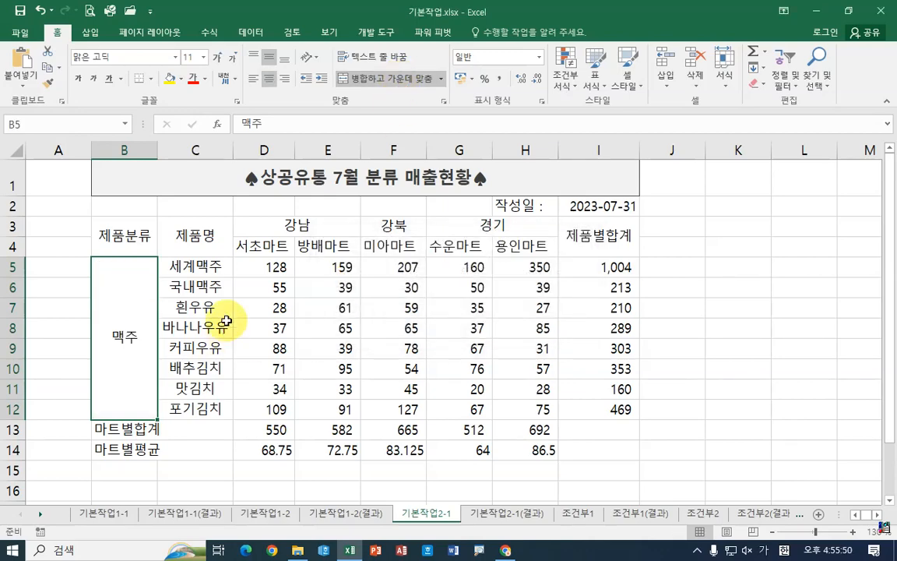
key("ctrl+z")
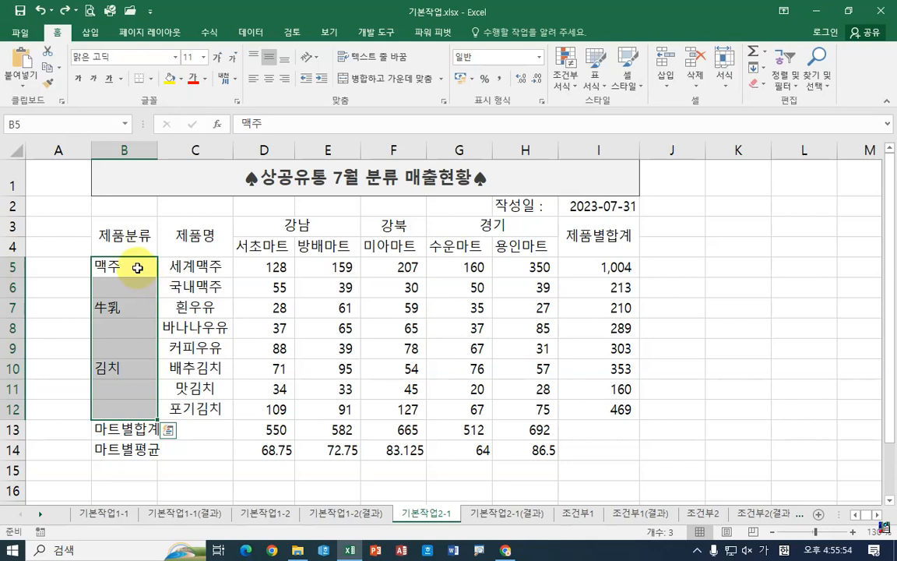
- Try merging and centering B5:B6, B7:B9, B10:B12, B13:C13 and B14:C14 together as one multiple selection, and undo it
left_click_drag(137, 268, 145, 288)
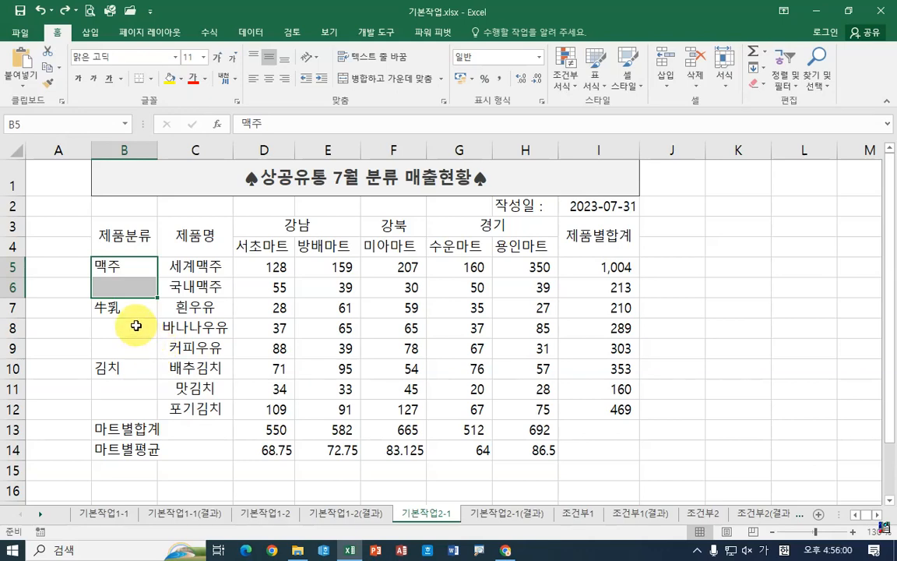
left_click_drag(137, 308, 135, 409, "ctrl")
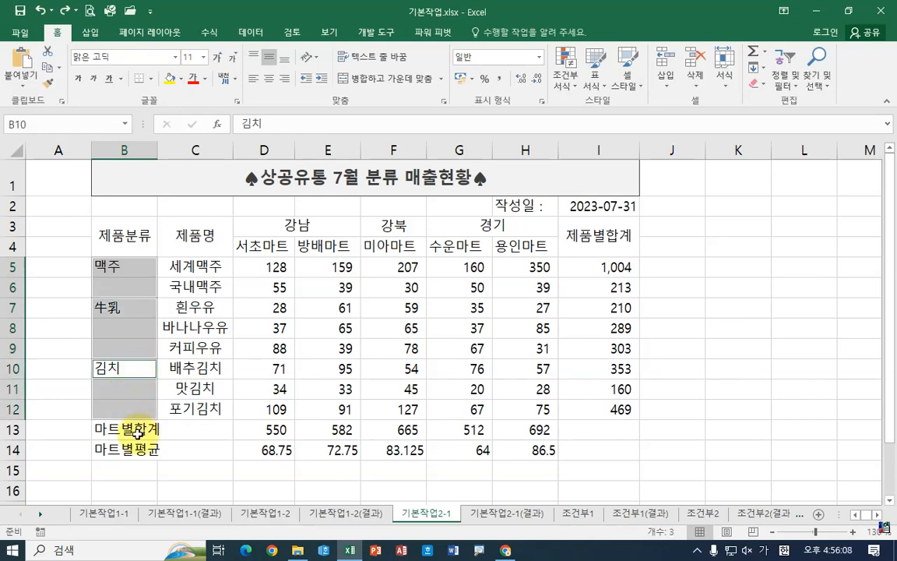
left_click_drag(132, 430, 197, 431, "ctrl")
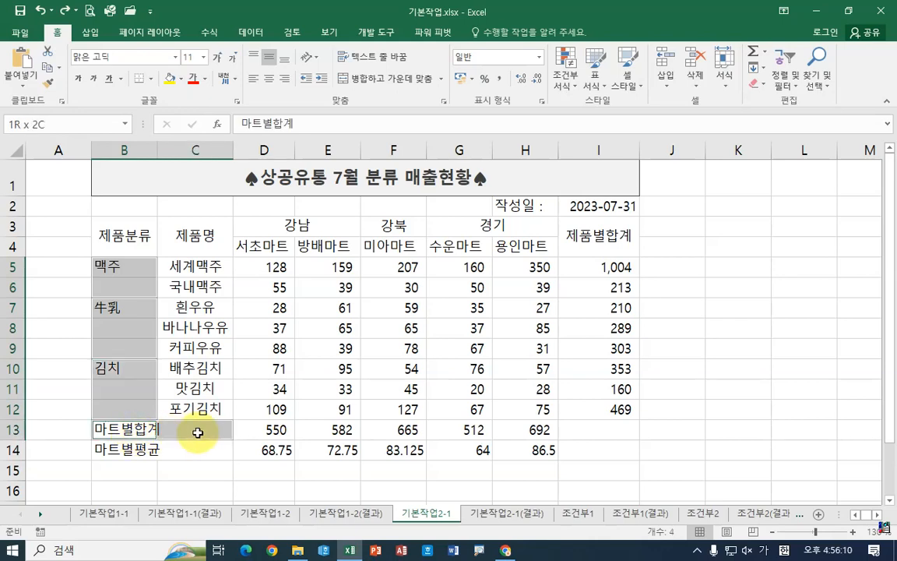
left_click_drag(129, 449, 201, 451, "ctrl")
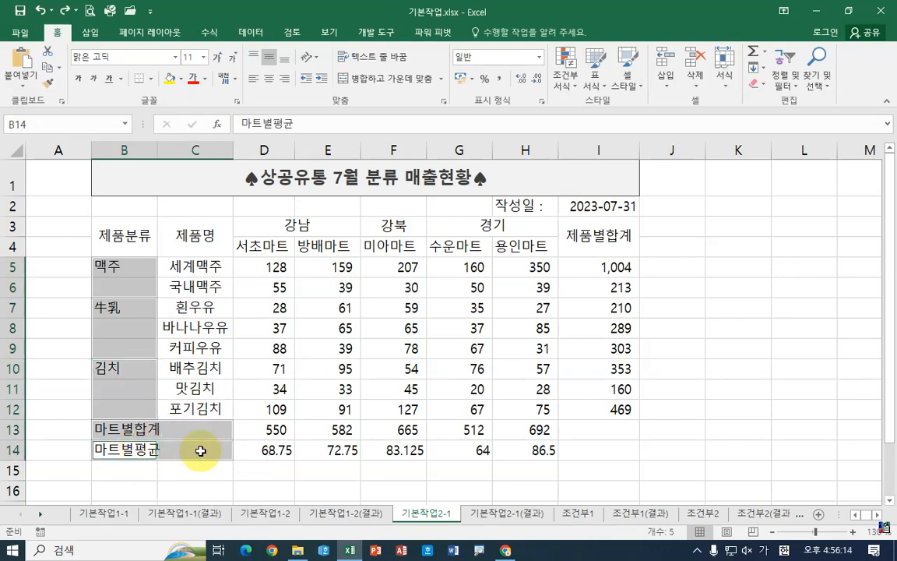
left_click(355, 78)
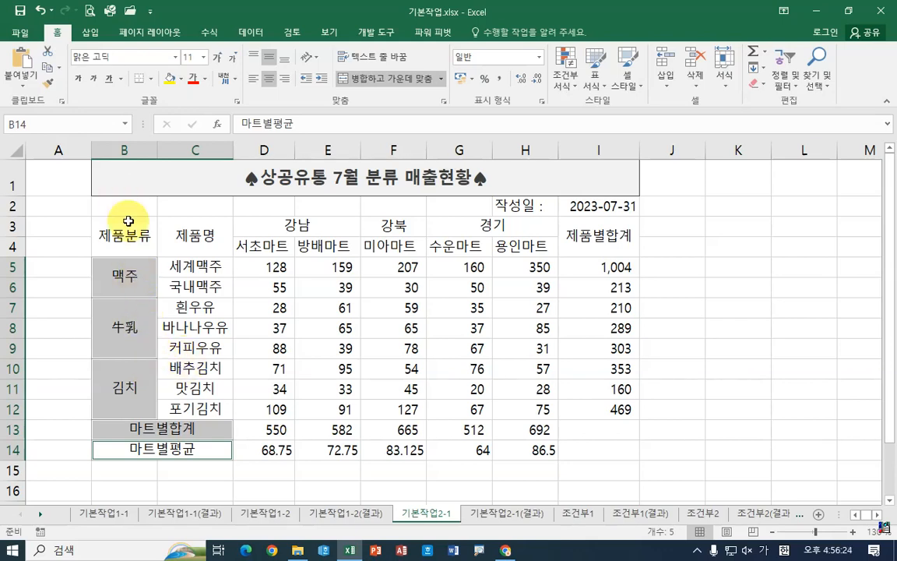
left_click(42, 13)
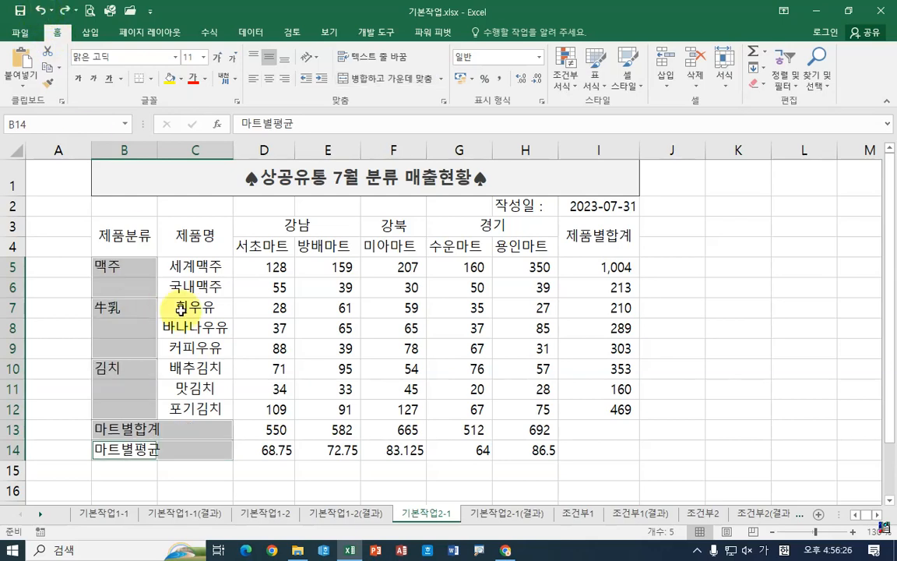
- Merge and center each range separately: B5:B6, B7:B9, B10:B12, B13:C13 and B14:C14
left_click(180, 310)
left_click_drag(130, 273, 184, 427)
left_click(364, 78)
left_click(365, 78)
left_click(365, 77)
left_click(371, 81)
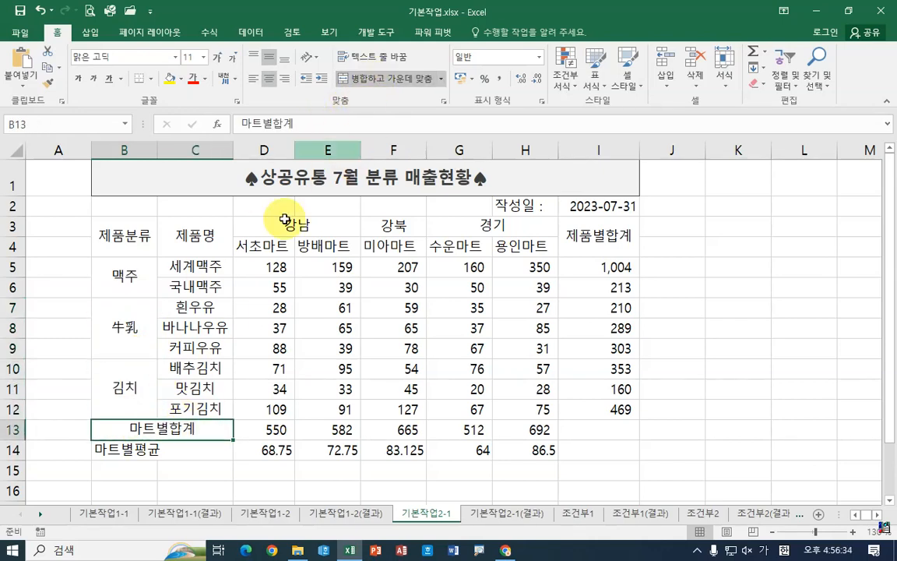
left_click_drag(136, 450, 183, 450)
left_click(370, 84)
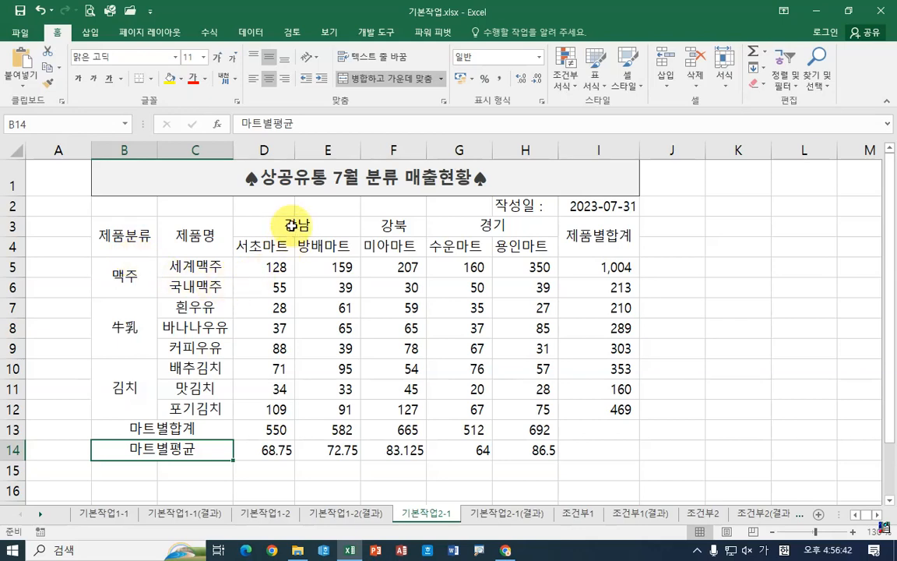
- Center the market names in D4:H4 horizontally without merging the cells
left_click(267, 248)
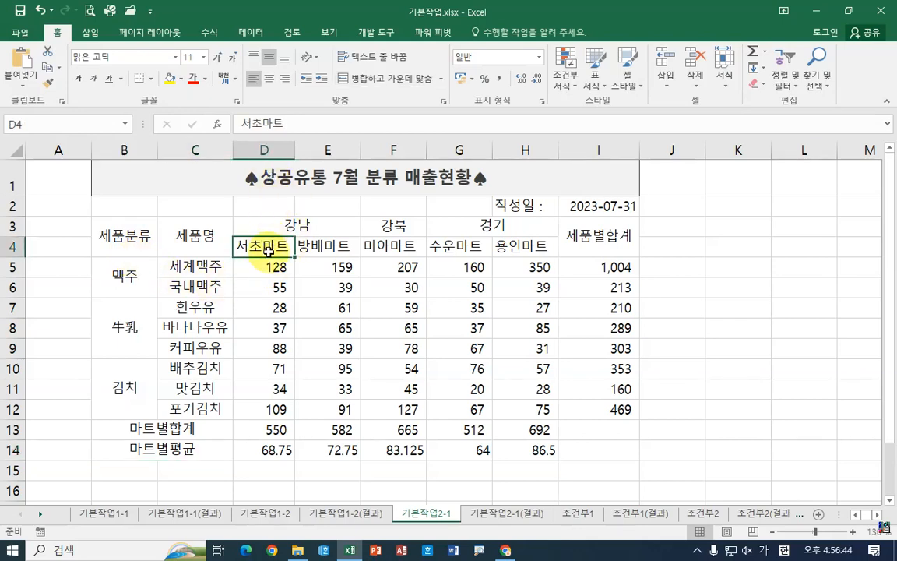
left_click_drag(267, 248, 515, 246)
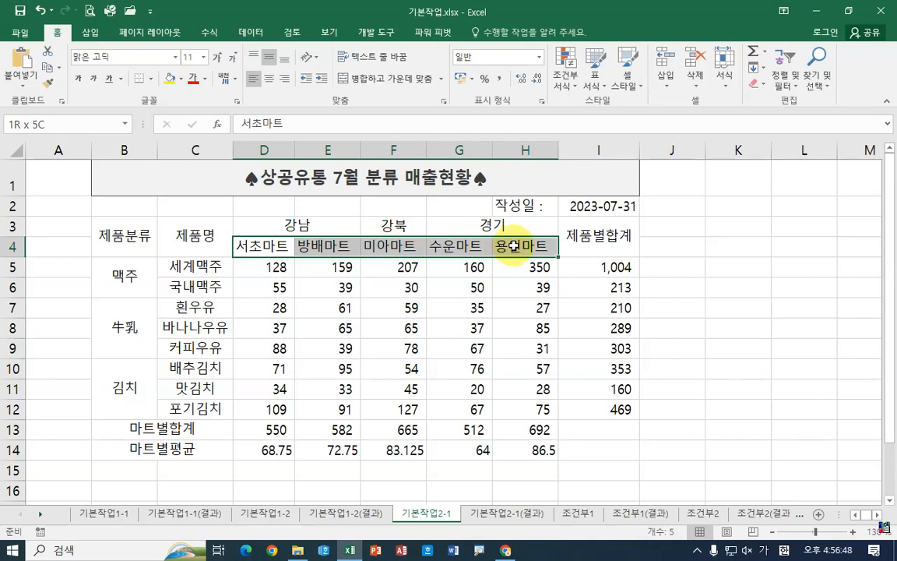
left_click_drag(515, 247, 514, 246)
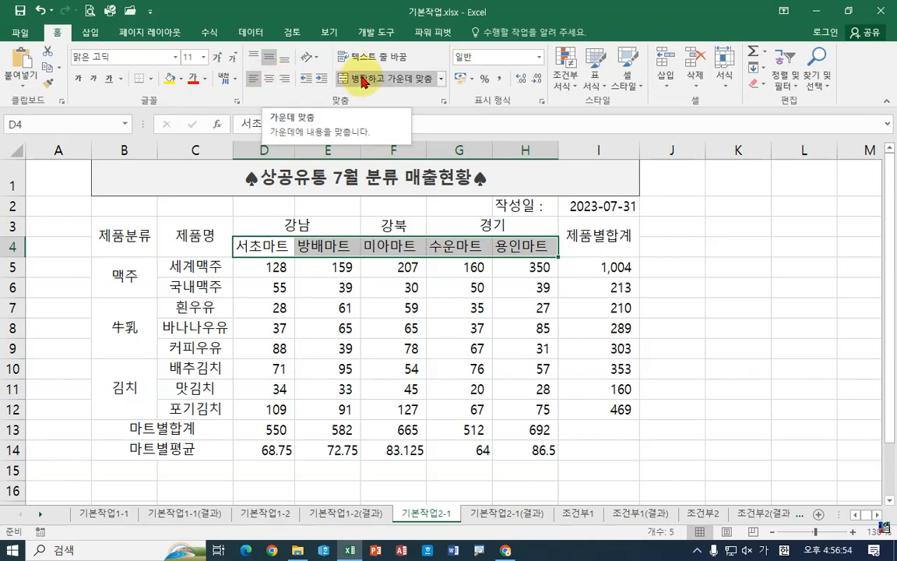
left_click(274, 83)
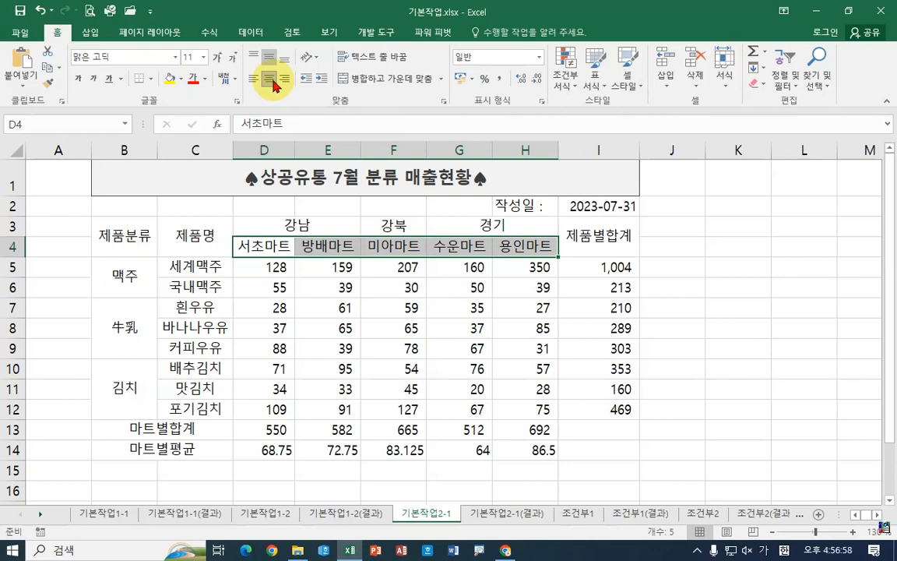
- Make the market names in D4:H4 bold and fill their cells with the standard orange color
left_click(79, 79)
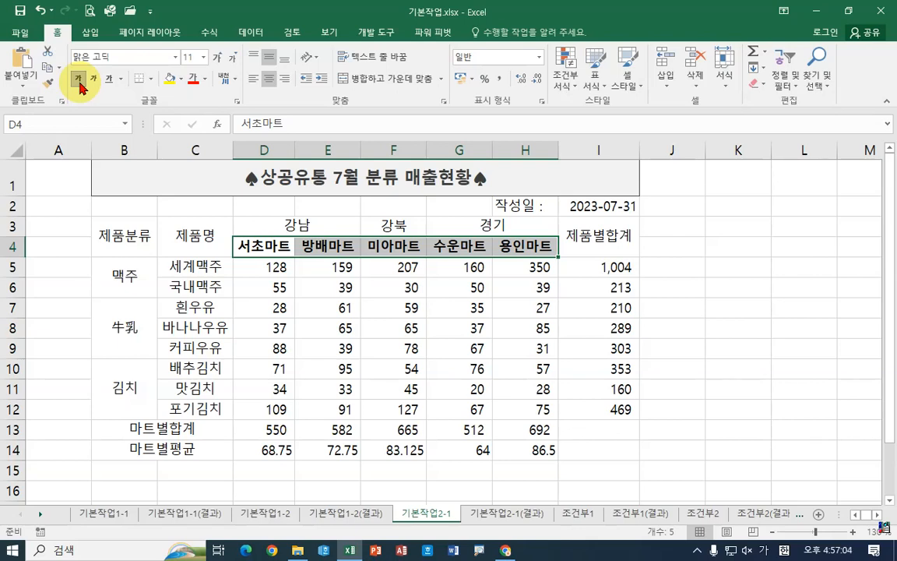
left_click(181, 81)
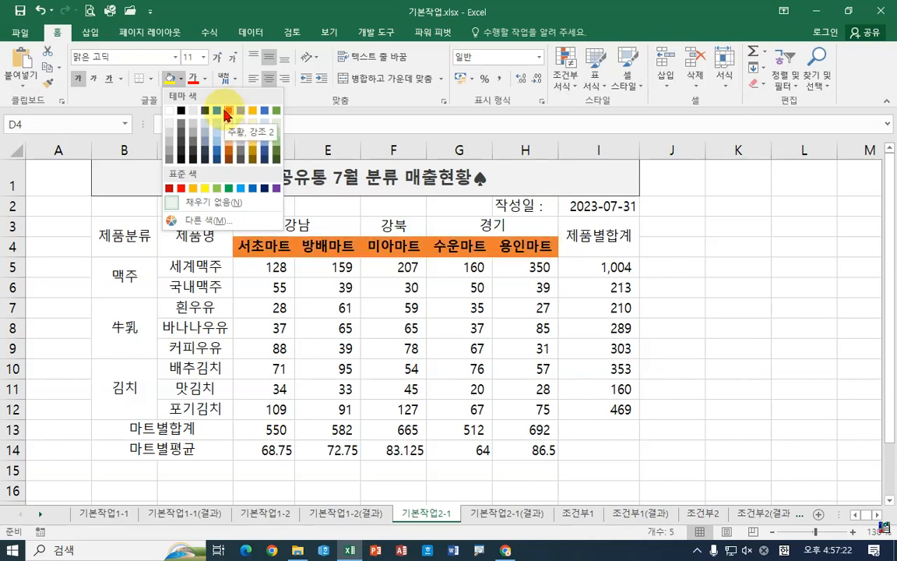
left_click(194, 190)
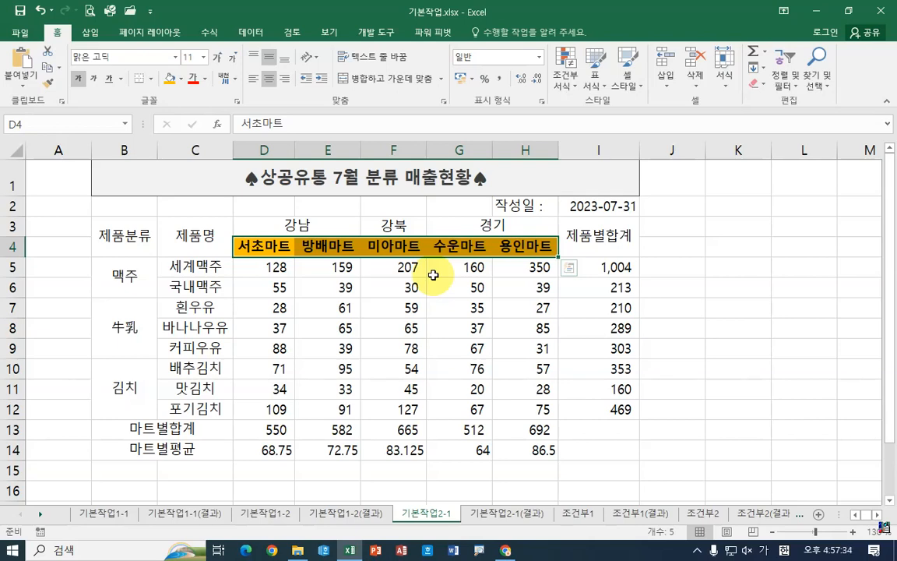
- Apply the custom number format #,##0개 to the sales quantities in D5:H12
left_click(383, 304)
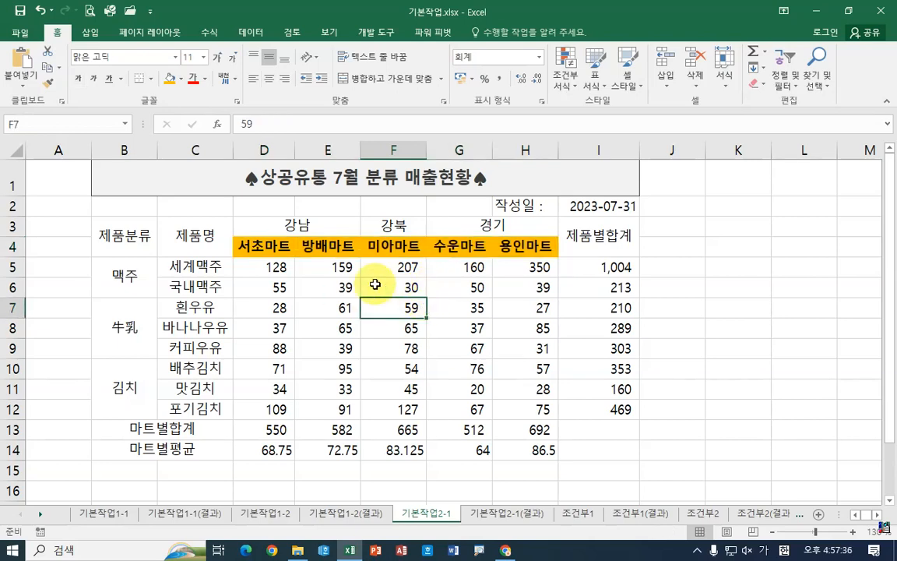
left_click(261, 266)
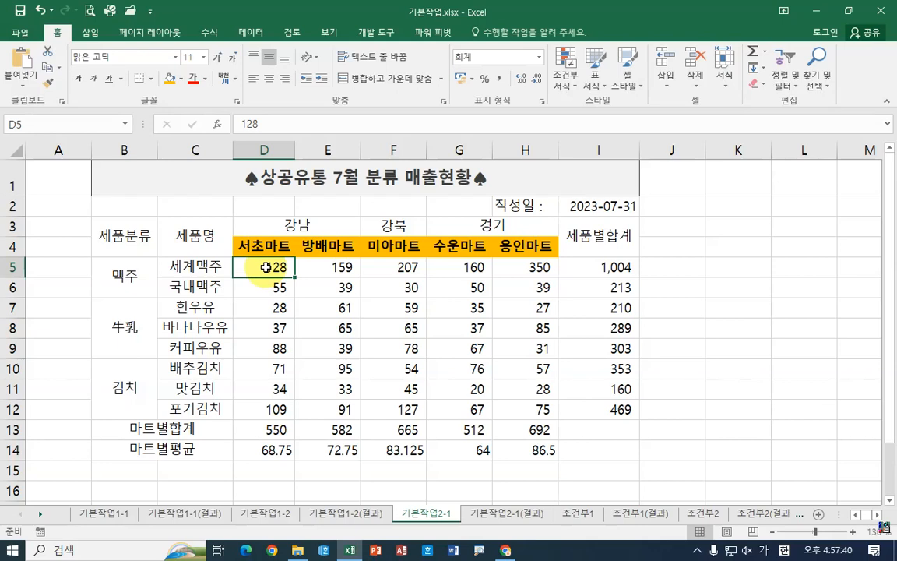
left_click_drag(238, 264, 533, 410)
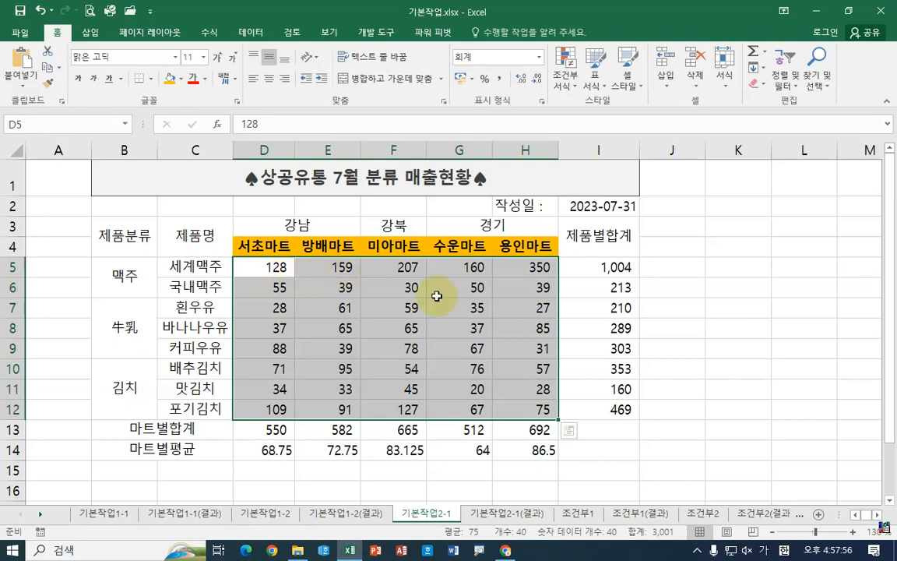
right_click(514, 389)
left_click(509, 280)
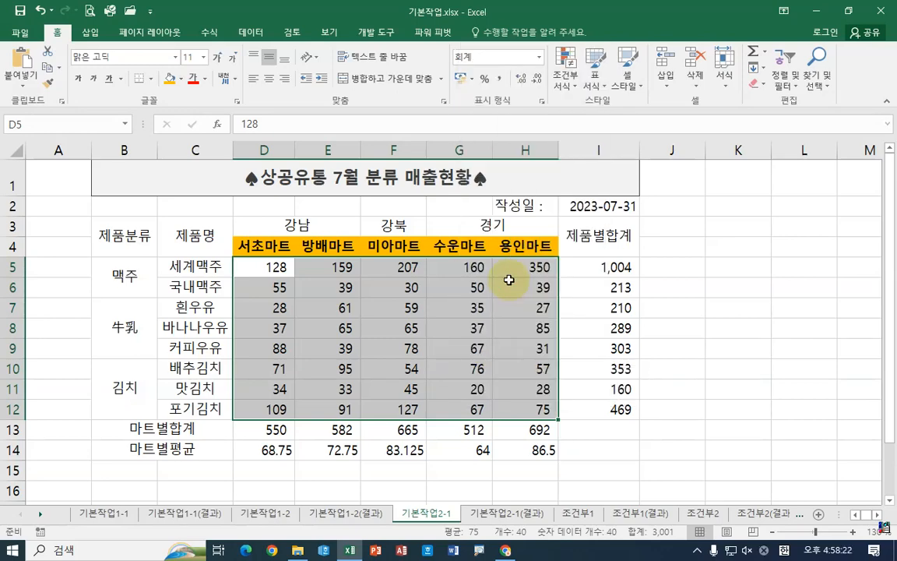
left_click(366, 271)
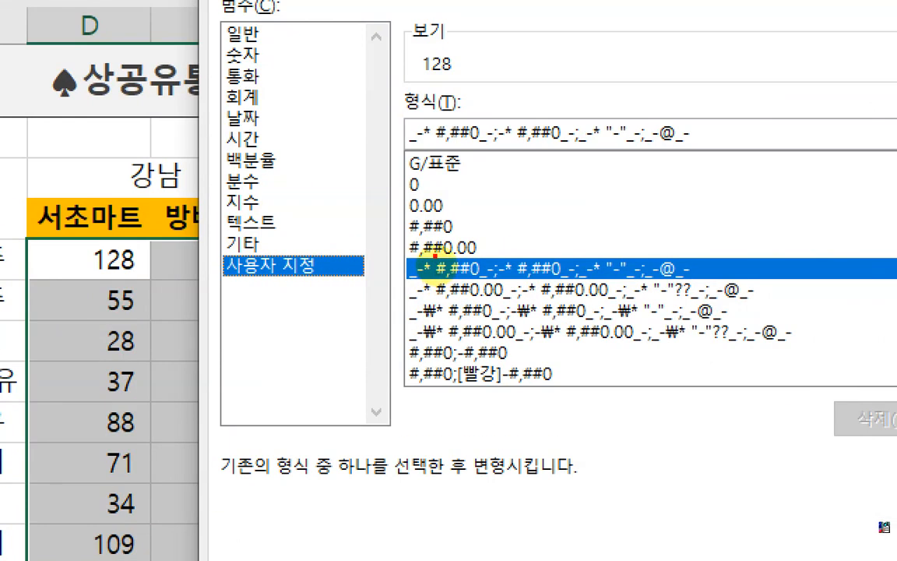
left_click_drag(406, 239, 471, 233)
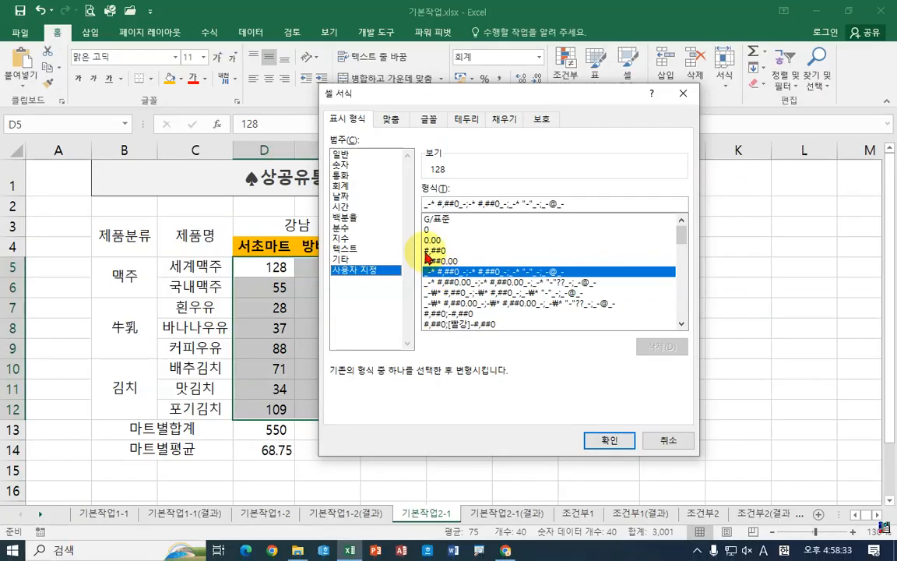
left_click(420, 226)
left_click(511, 133)
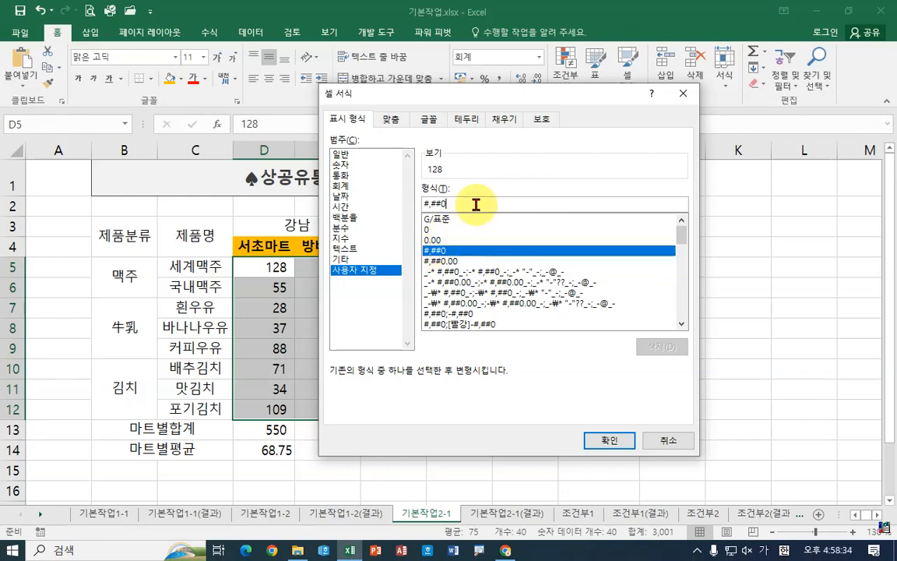
type("개")
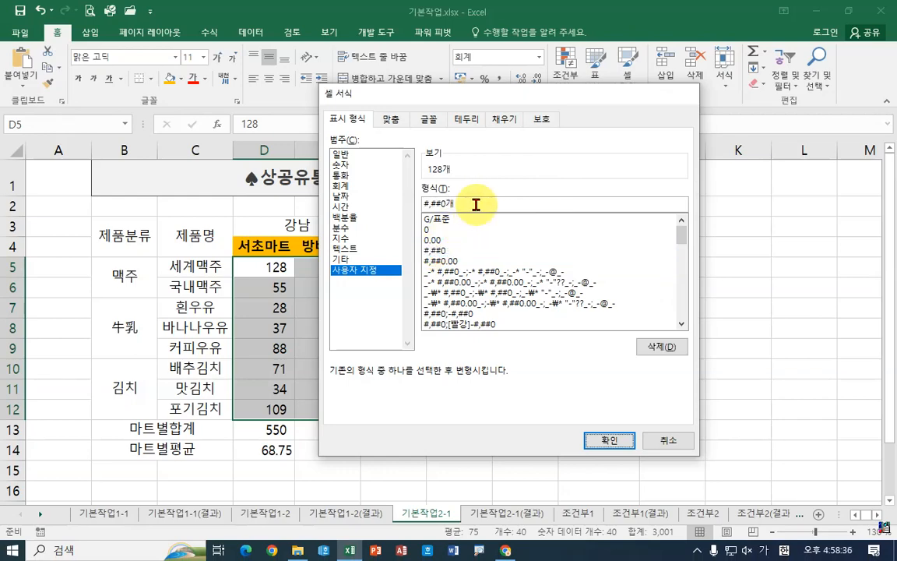
key("Return")
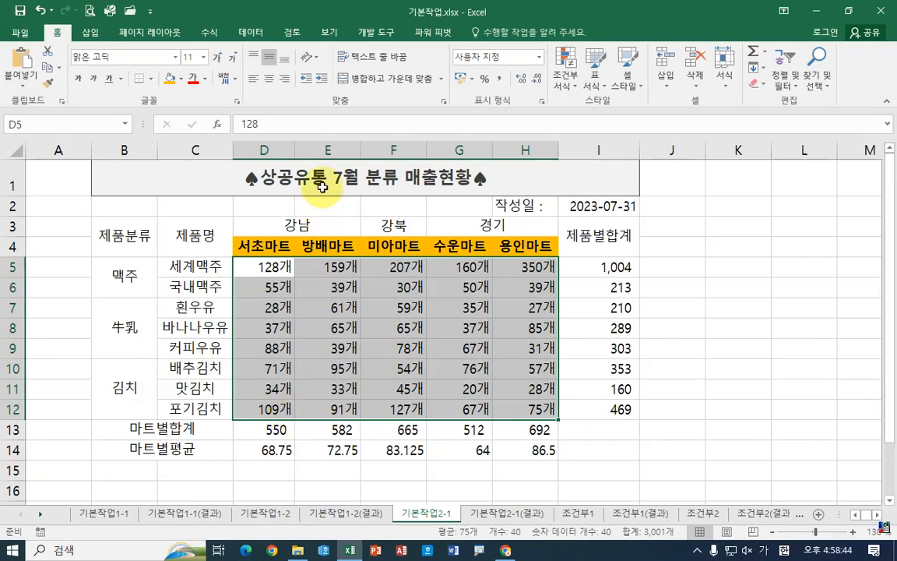
- Display the market averages in D14:H14 with two decimal places by adjusting their decimal places
left_click(265, 451)
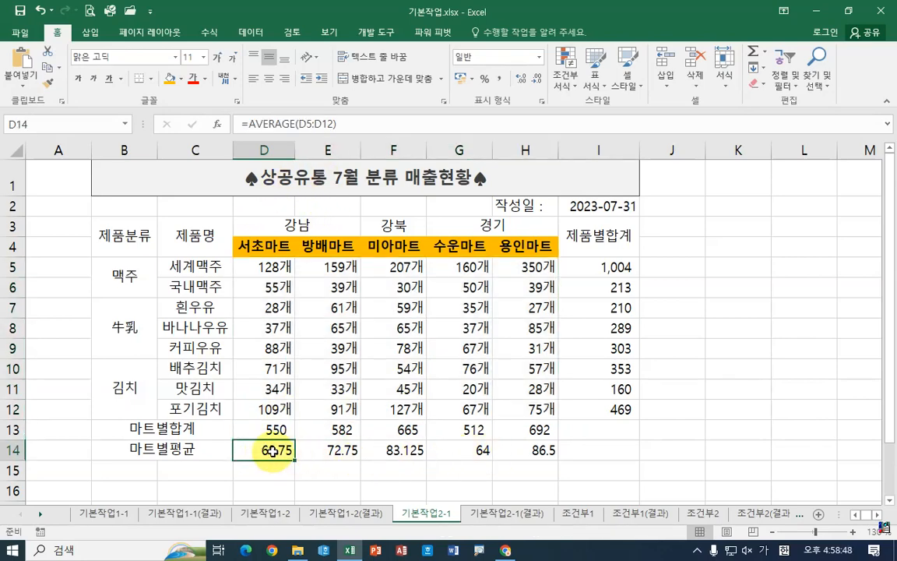
left_click_drag(267, 450, 536, 448)
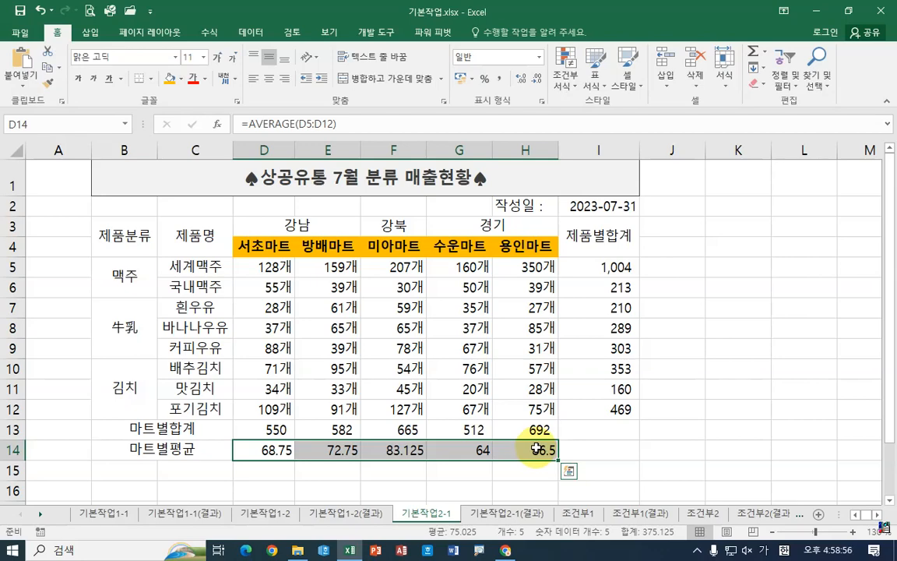
left_click(523, 80)
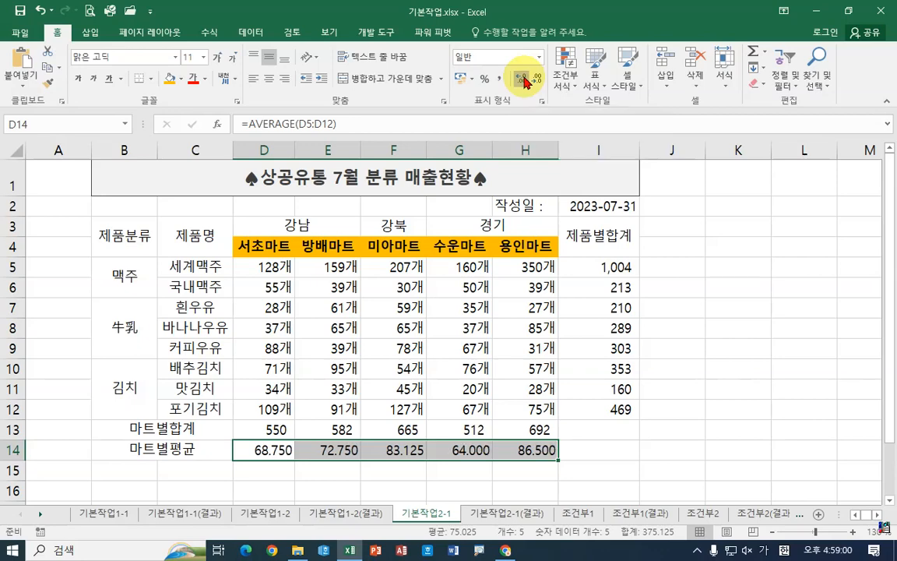
left_click(524, 80)
left_click(537, 79)
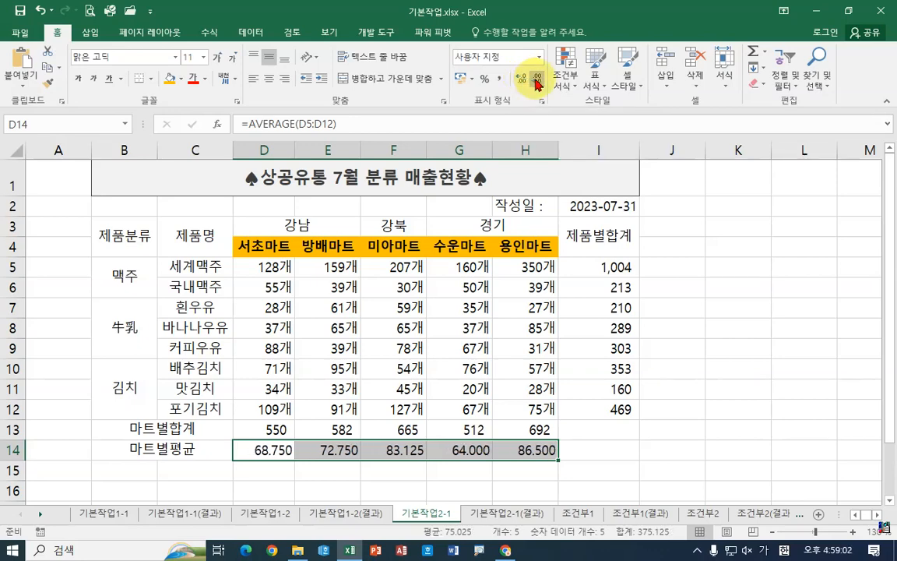
left_click(536, 80)
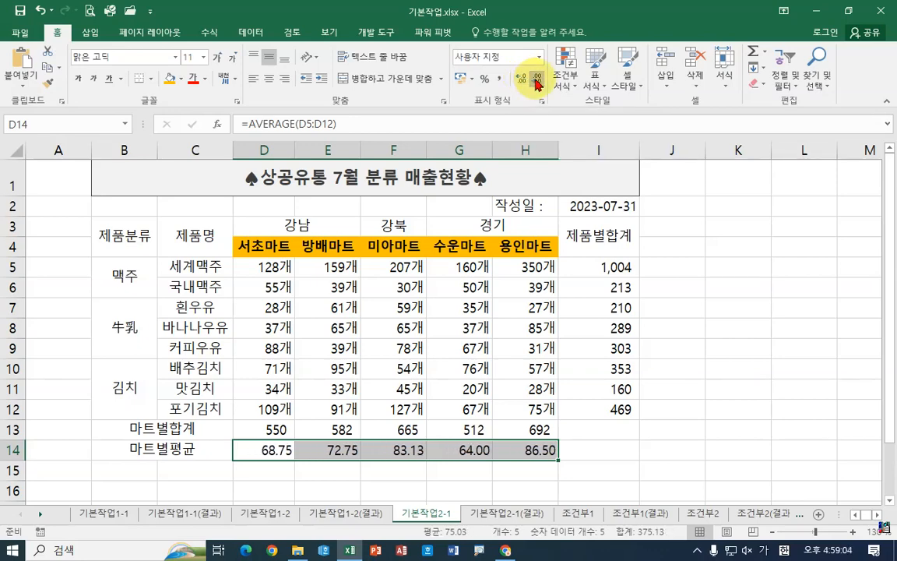
left_click(524, 80)
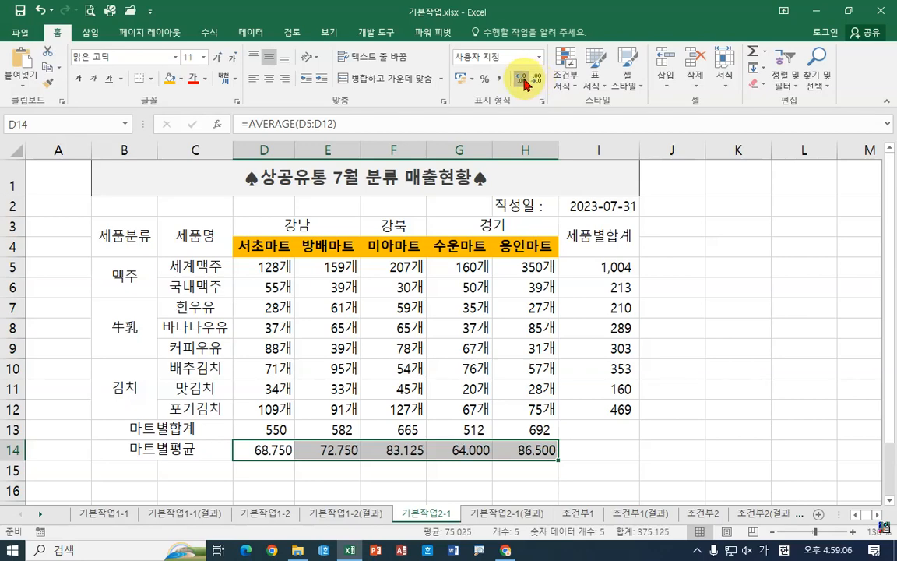
left_click(537, 81)
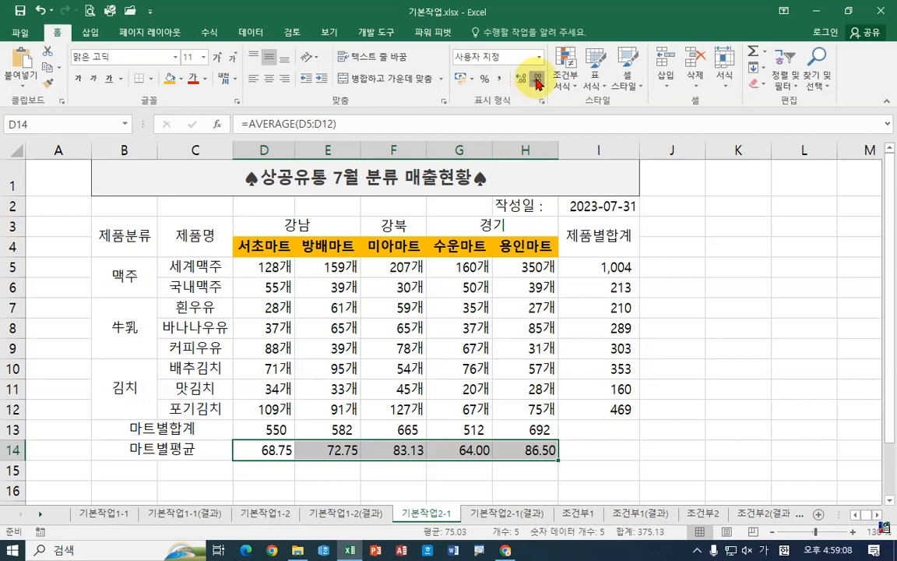
left_click(536, 81)
left_click(520, 81)
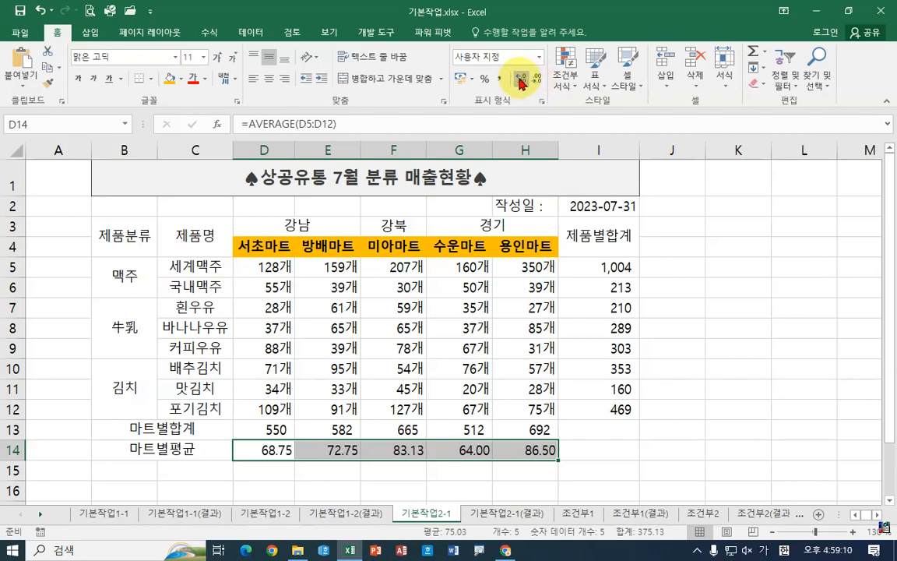
right_click(508, 451)
left_click(558, 376)
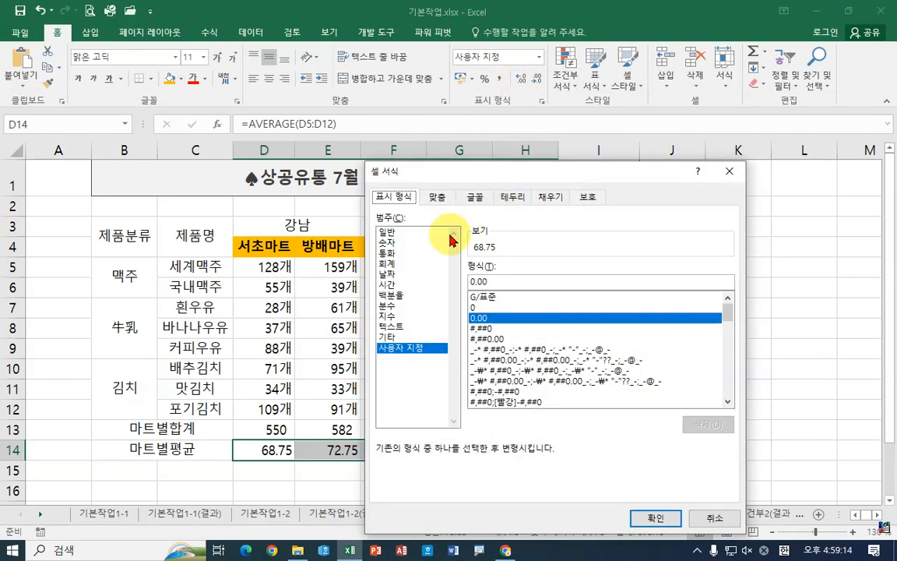
left_click(398, 242)
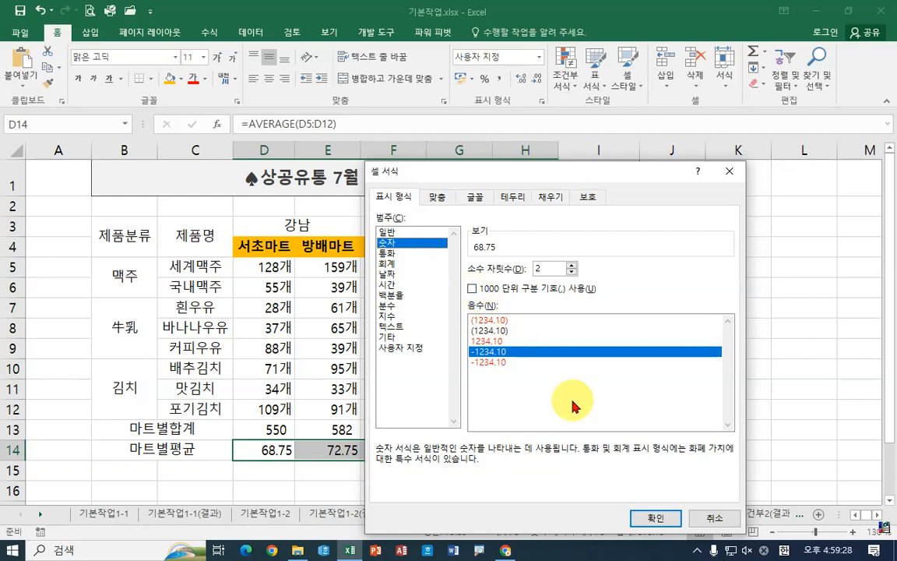
left_click(713, 518)
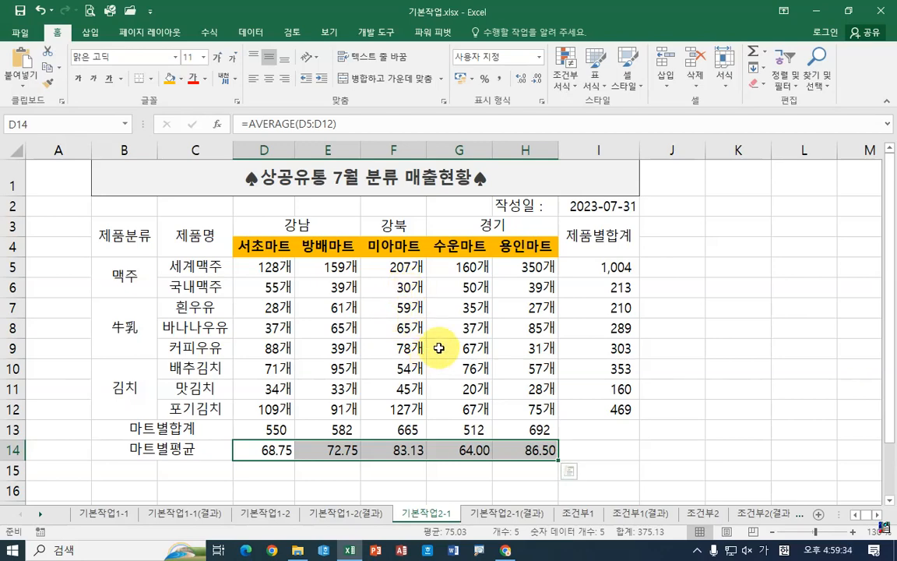
- Apply all borders to the table range B3:I14 and surround it with a thick outside border
left_click(128, 234)
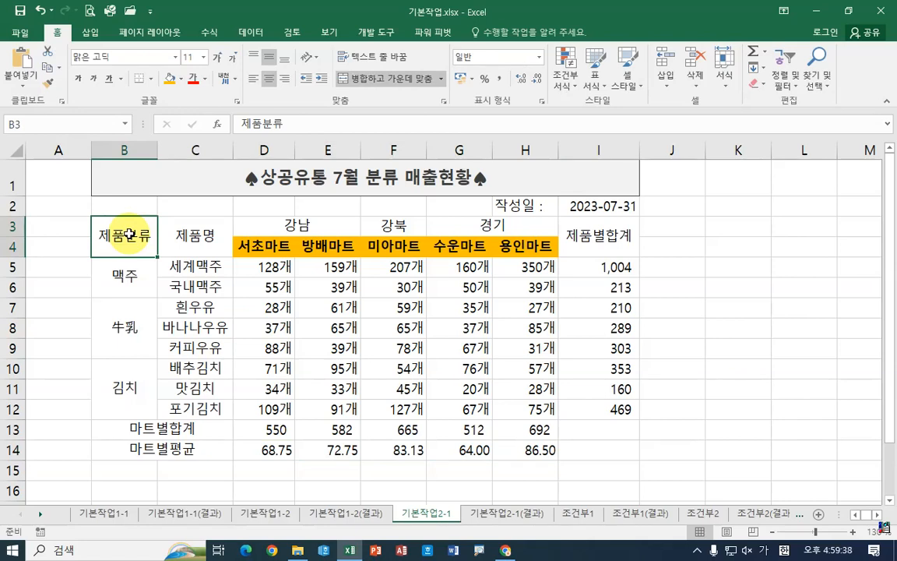
left_click_drag(129, 234, 607, 233)
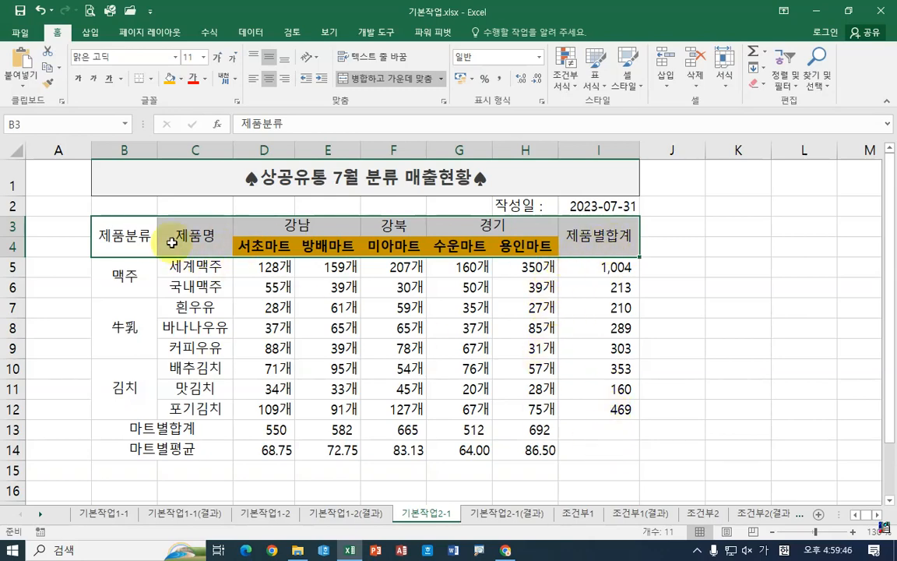
left_click(131, 235)
left_click_drag(131, 235, 604, 450)
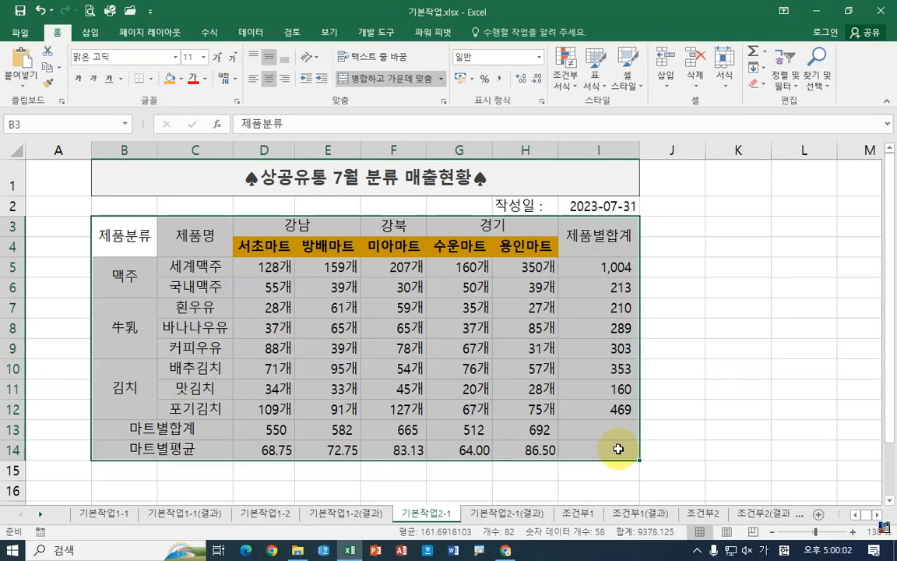
left_click(151, 79)
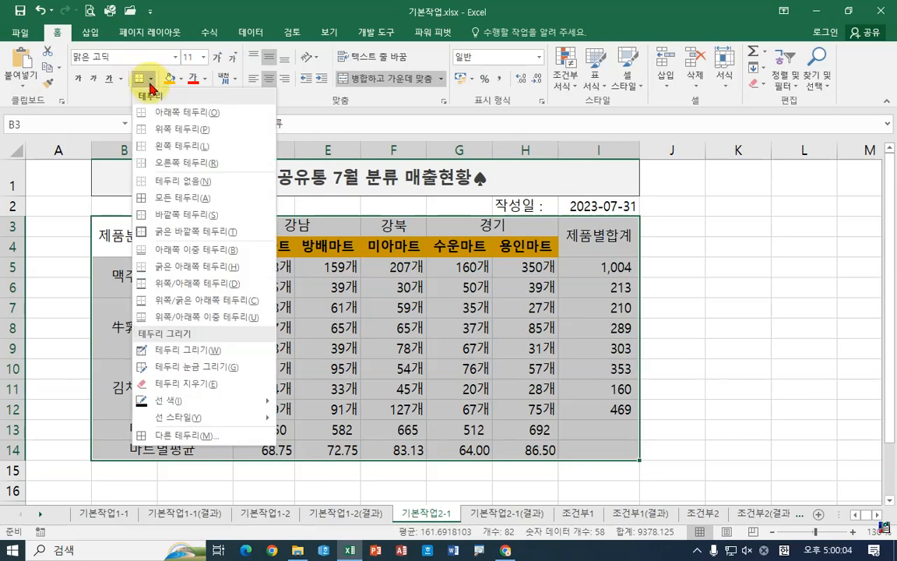
left_click(160, 199)
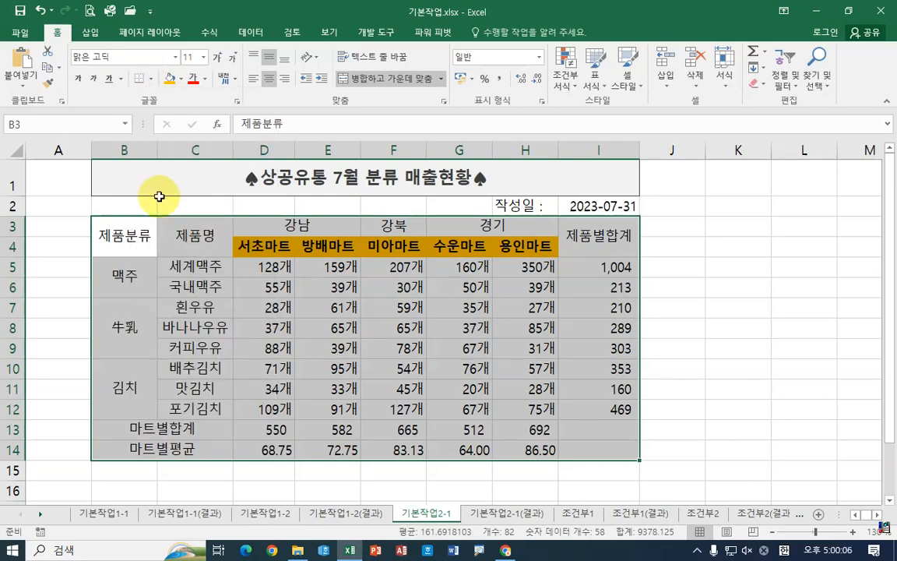
left_click(150, 79)
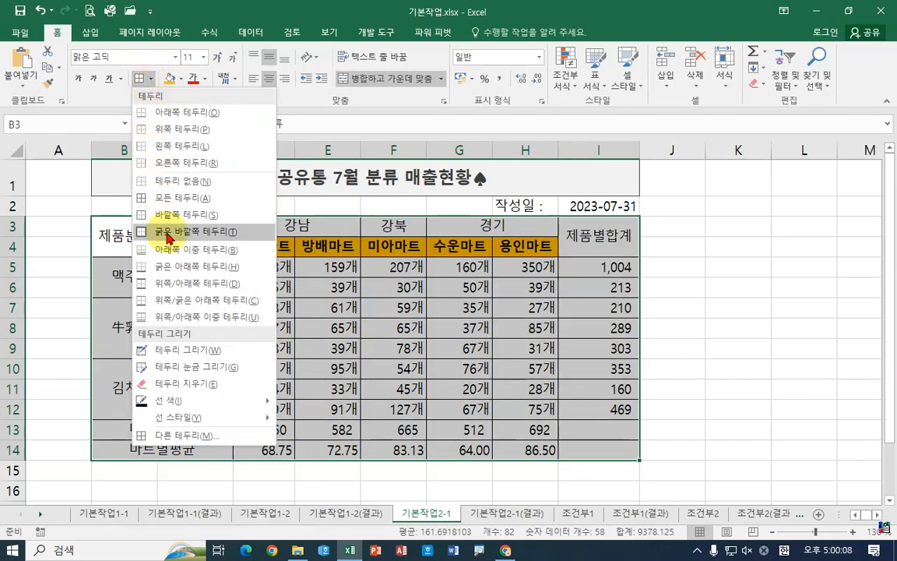
left_click(159, 199)
left_click(380, 305)
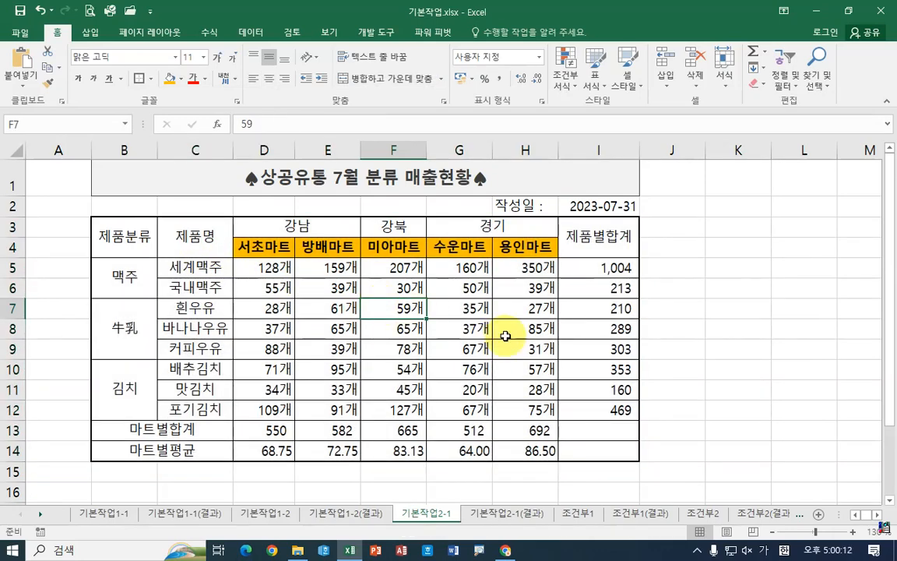
- Add diagonal borders in both directions to the empty cells I13:I14, forming an X in each
left_click_drag(596, 429, 611, 449)
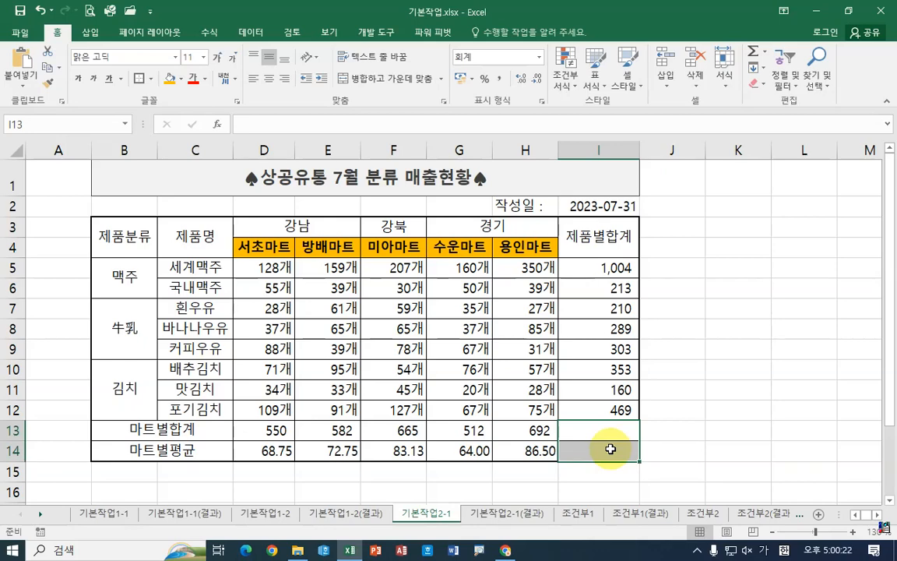
right_click(610, 449)
left_click(660, 375)
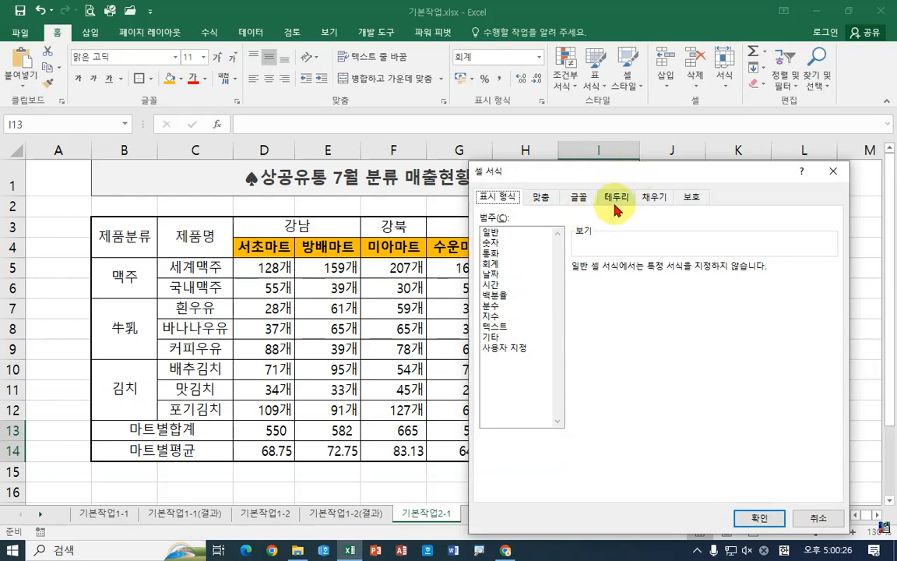
left_click(616, 196)
left_click(589, 387)
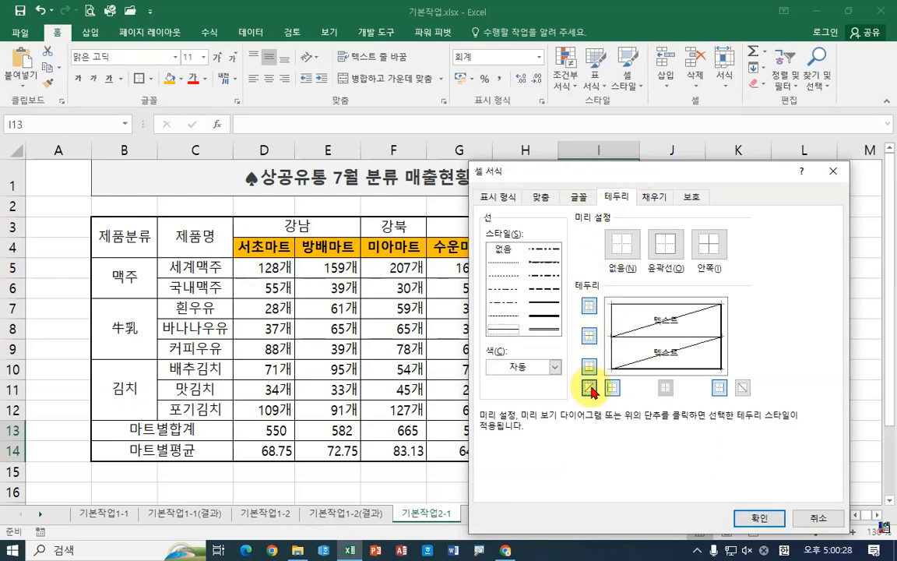
left_click(742, 387)
left_click(766, 524)
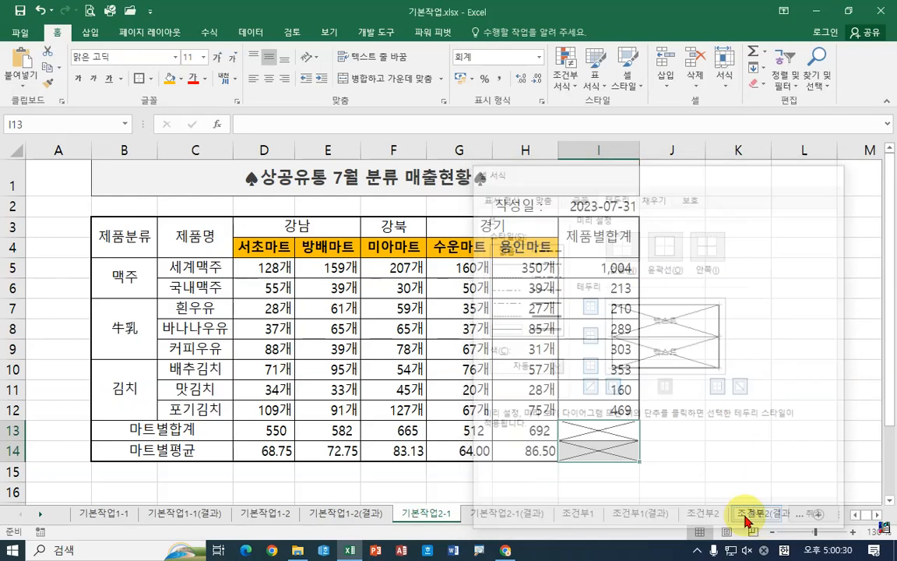
left_click(671, 447)
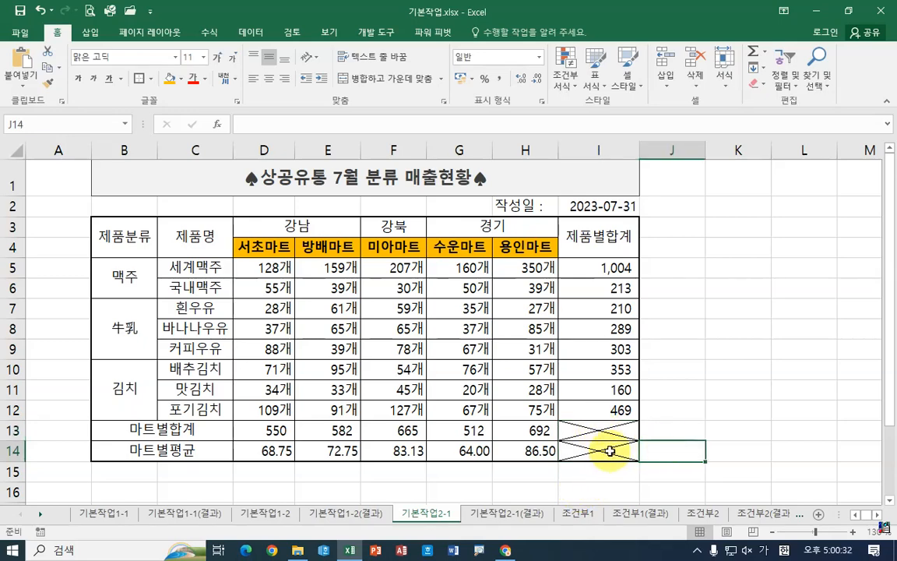
- Merge and center I13:I14 into one cell with a single X across it
left_click_drag(598, 429, 609, 450)
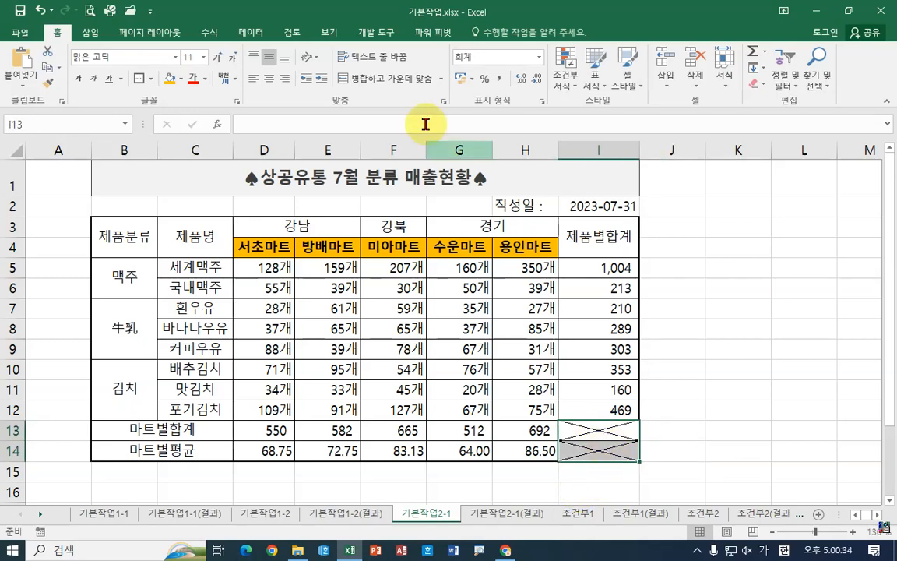
left_click(382, 78)
left_click(701, 389)
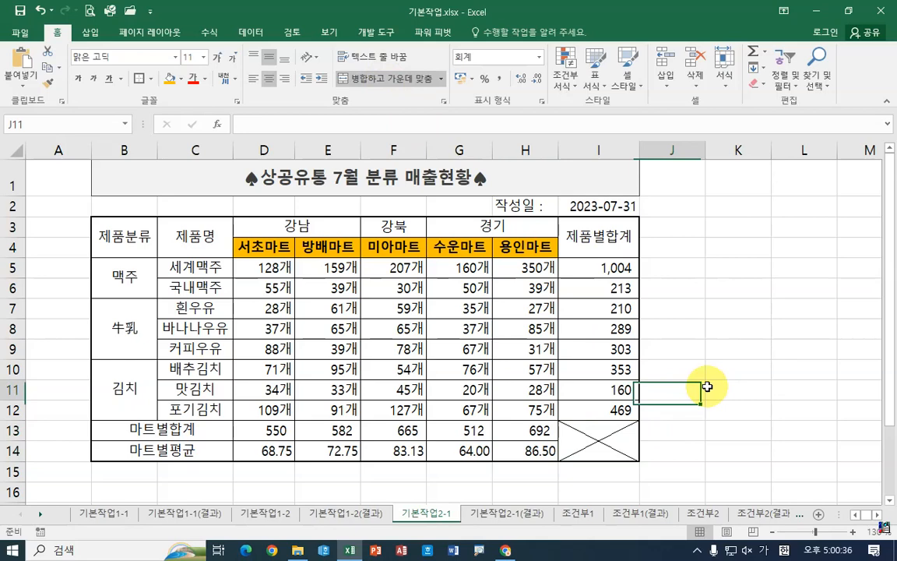
left_click(601, 445)
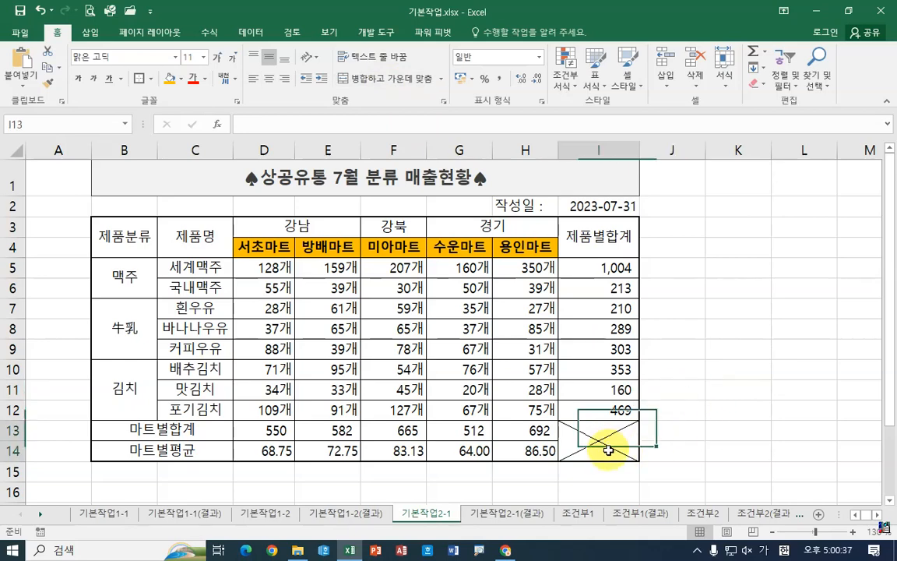
- Undo the merging of I13:I14 so that each cell keeps its own diagonal cross
left_click(717, 446)
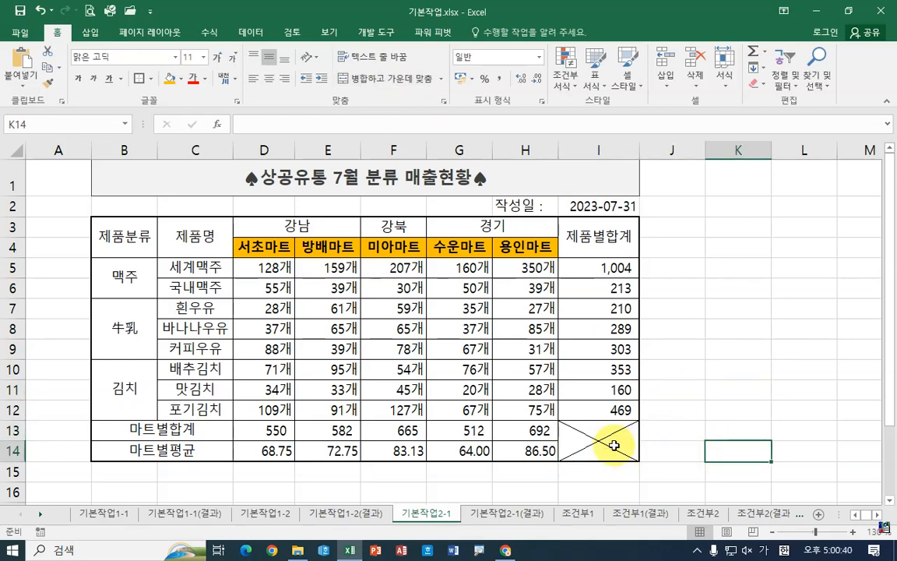
left_click(41, 11)
left_click(724, 372)
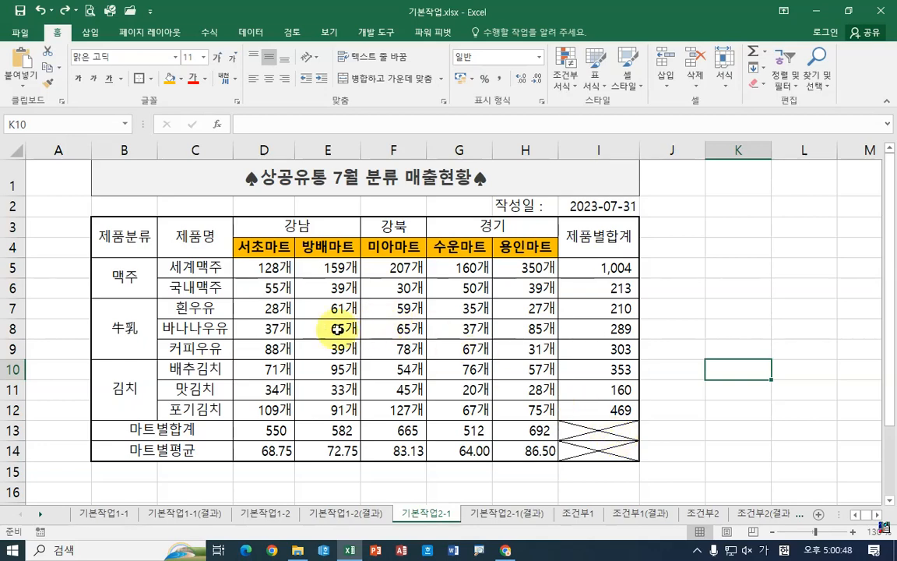
- Set the width of column A to 2
left_click(60, 149)
right_click(61, 153)
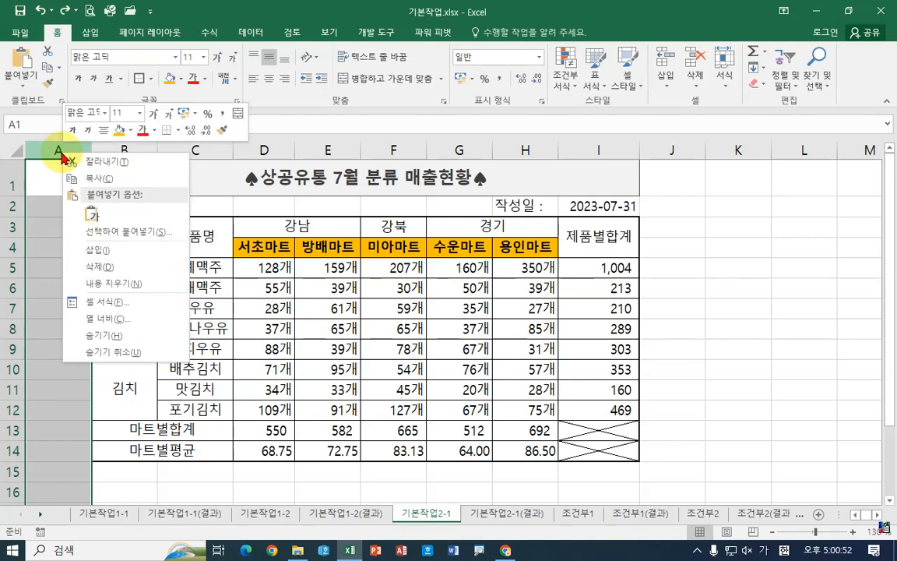
left_click(107, 319)
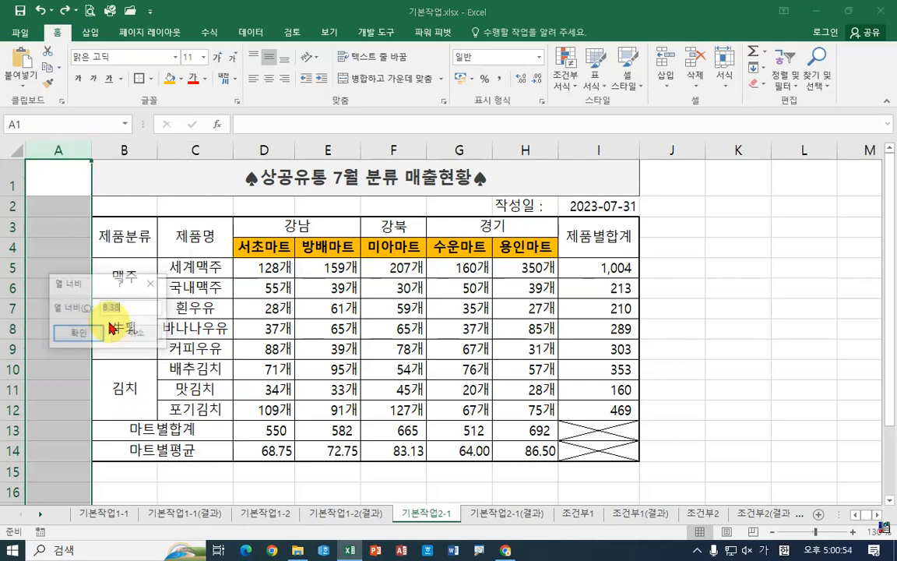
type("2")
key("Return")
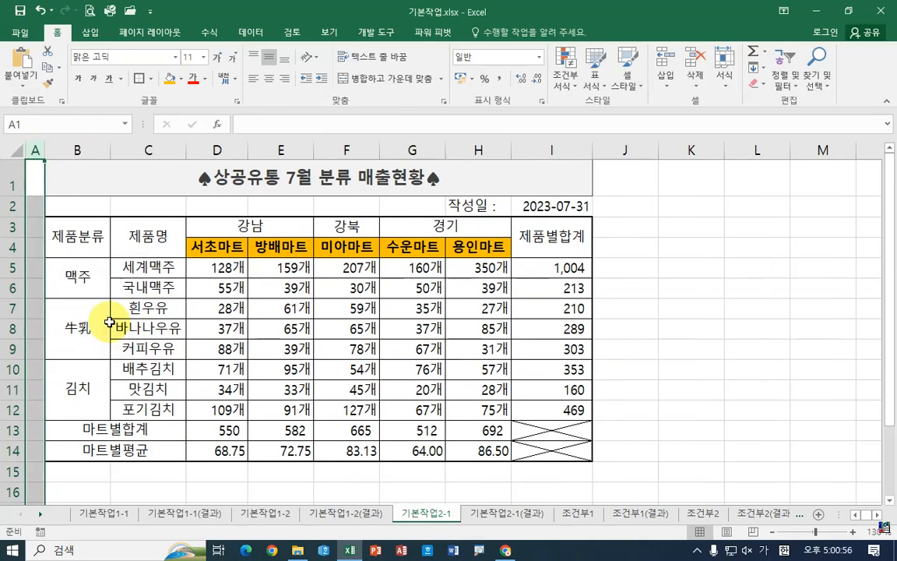
left_click(257, 330)
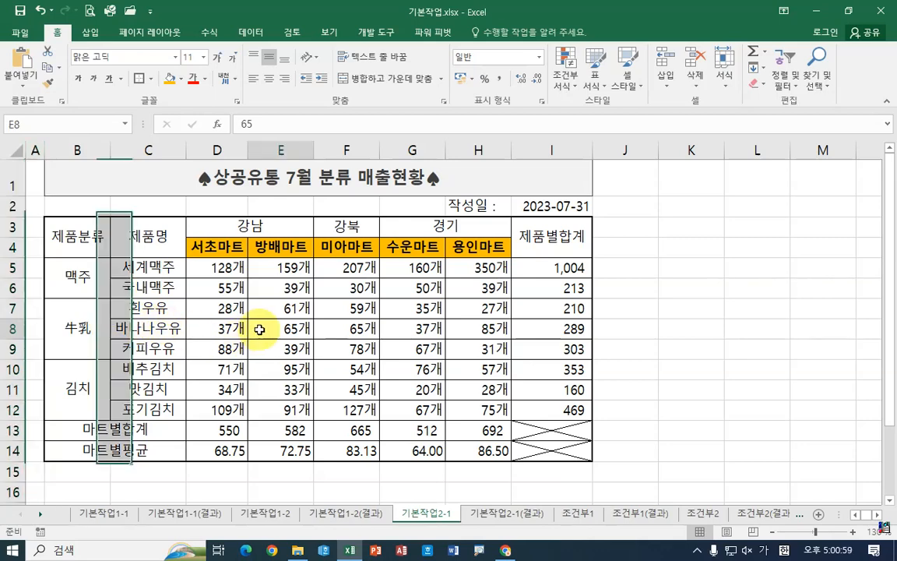
- Define the name 제품명 for the product name cells C5:C12
left_click(156, 267)
left_click_drag(155, 266, 150, 402)
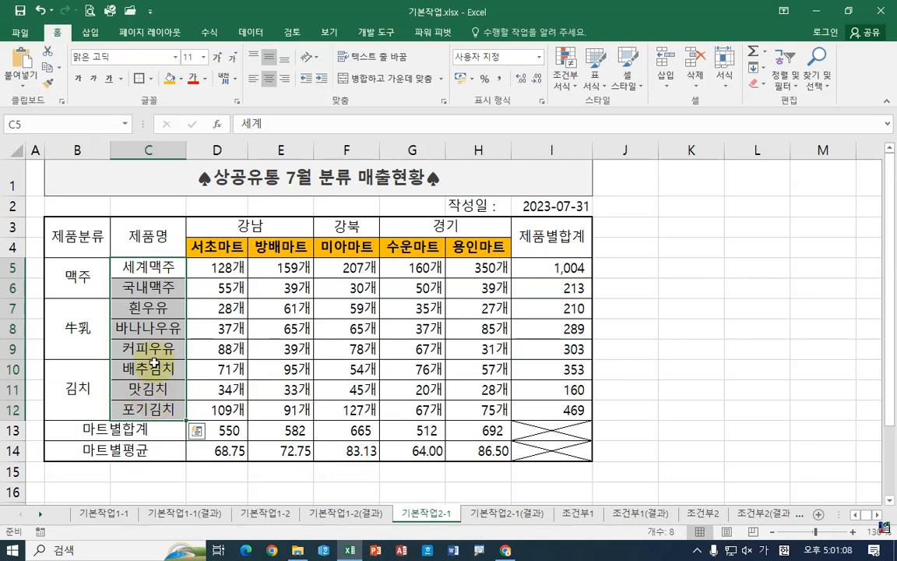
left_click_drag(146, 267, 164, 406)
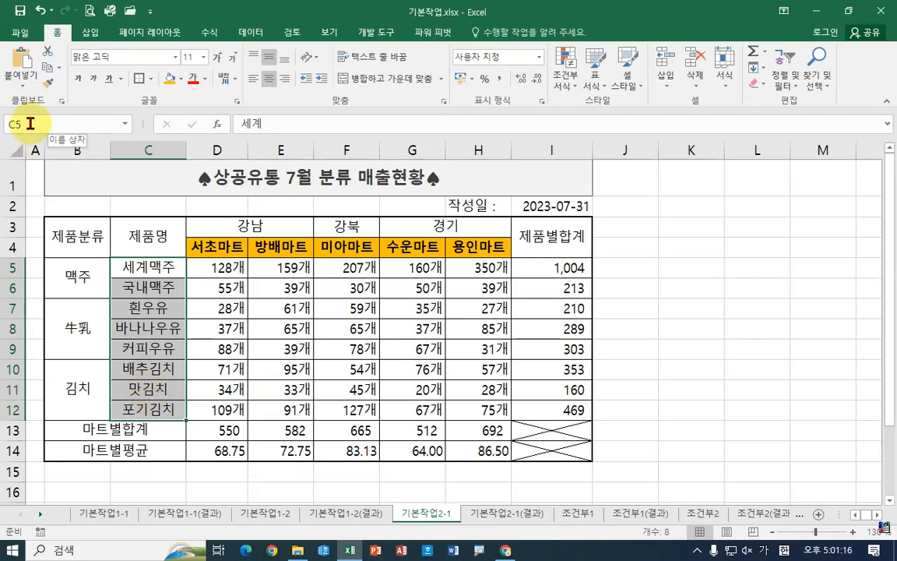
left_click(29, 123)
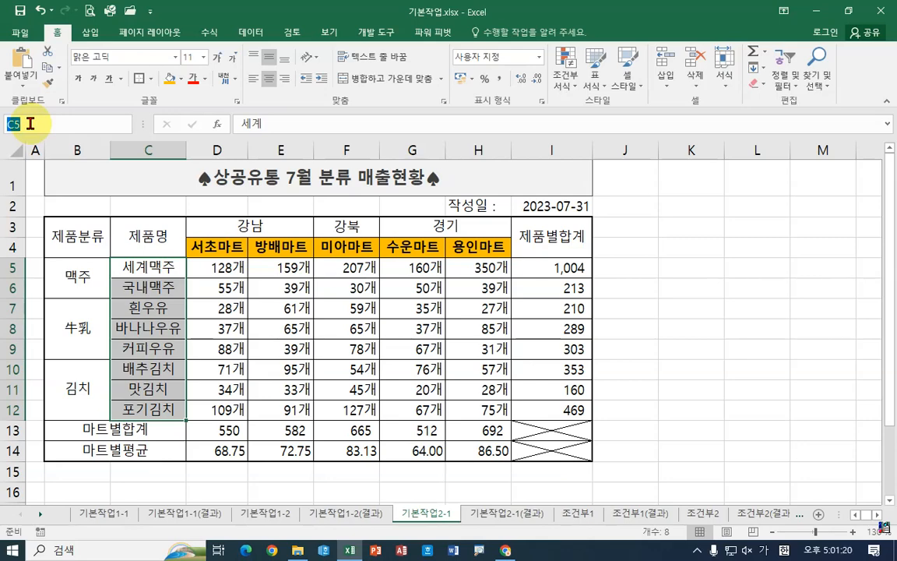
type("제품명")
key("Return")
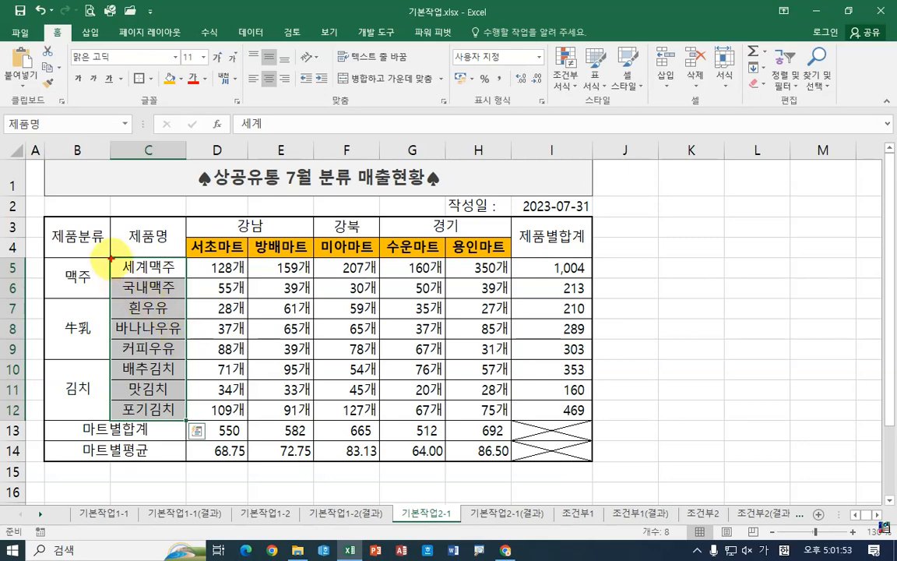
mouse_move(112, 259)
left_mouse_down()
mouse_move(186, 359)
mouse_move(188, 420)
left_mouse_up()
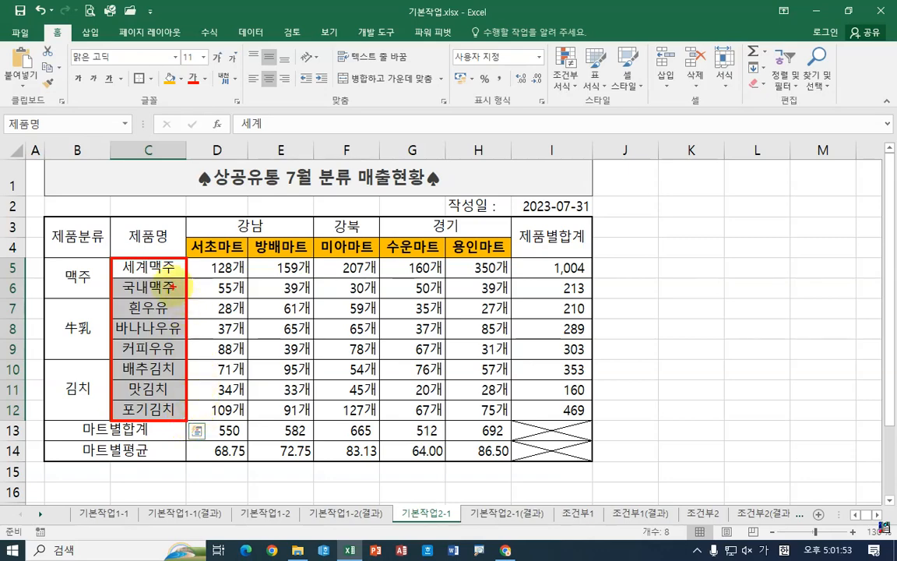
mouse_move(49, 128)
left_mouse_down()
mouse_move(4, 108)
mouse_move(69, 131)
left_mouse_up()
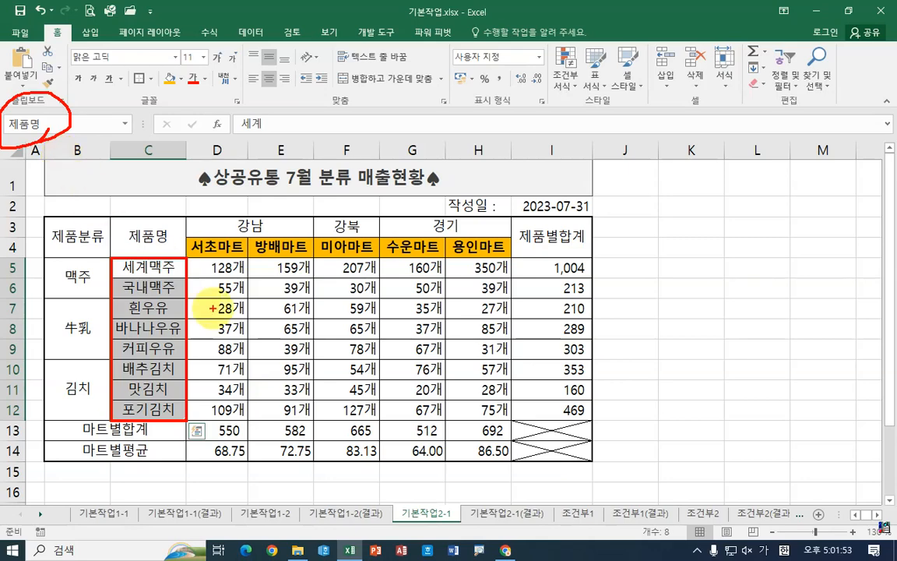
key("Escape")
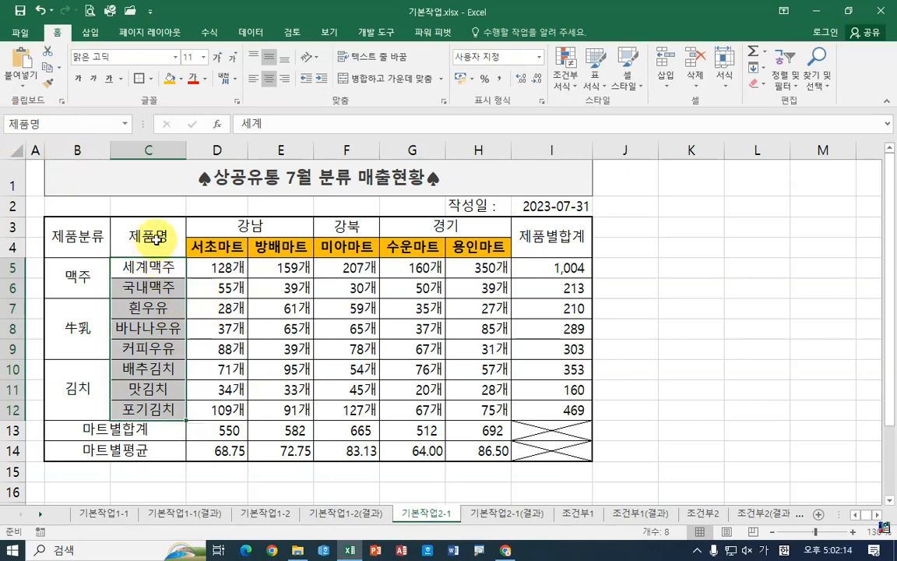
left_click_drag(147, 228, 157, 406)
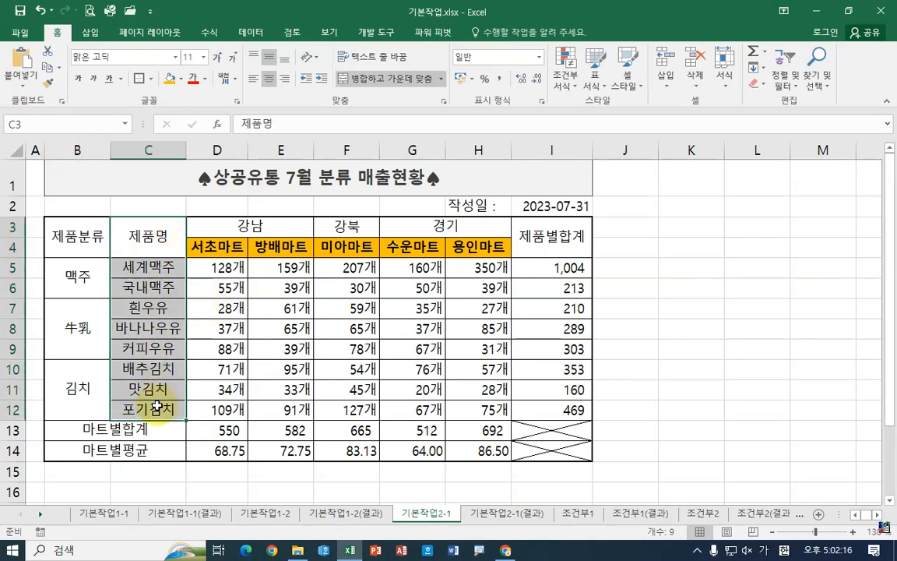
left_click_drag(138, 307, 152, 337)
left_click(154, 328)
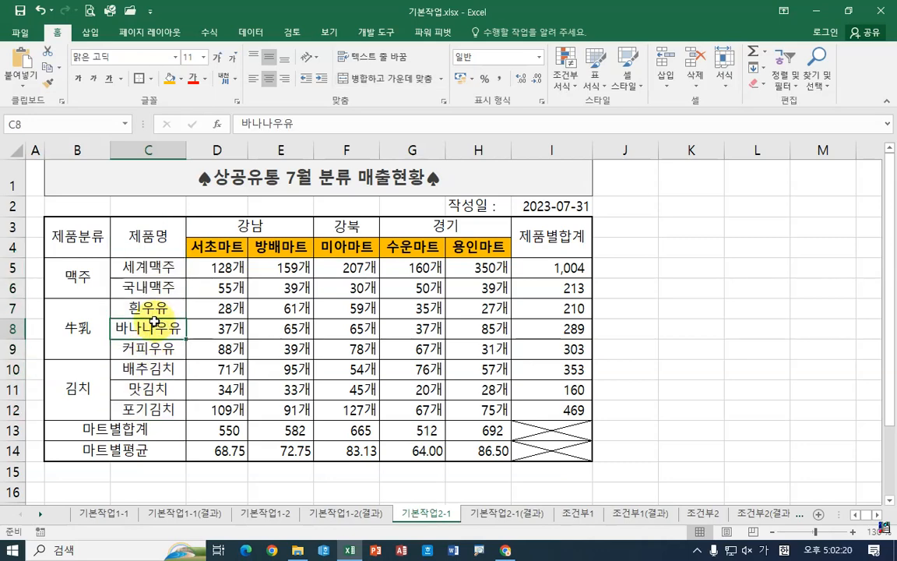
- Delete the defined name 제품명 from the workbook in the Name Manager
left_click(209, 33)
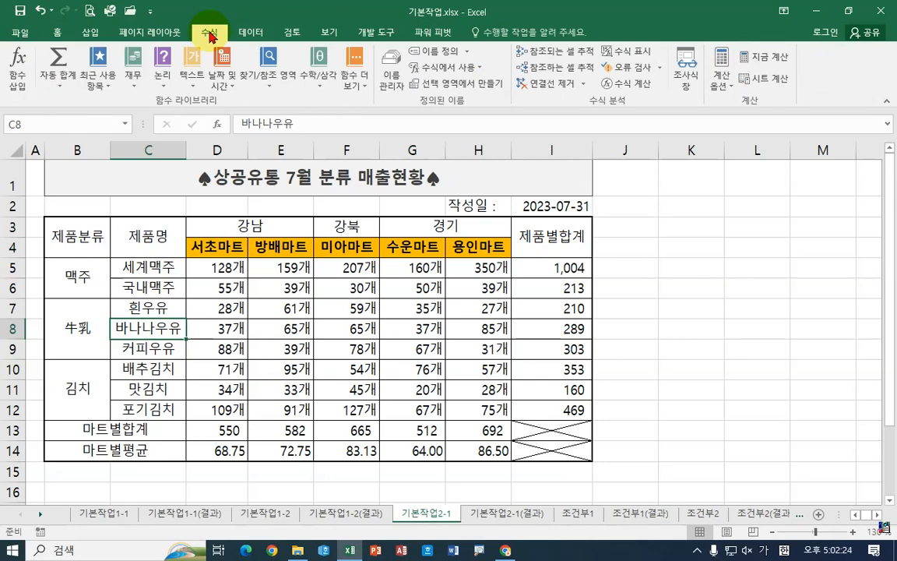
left_click(394, 84)
left_click_drag(561, 159, 576, 114)
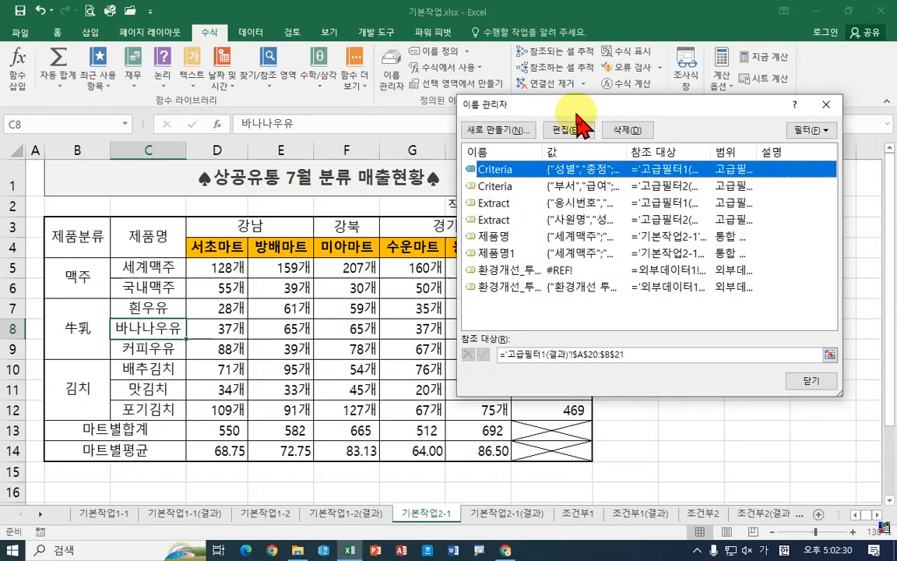
left_click(506, 238)
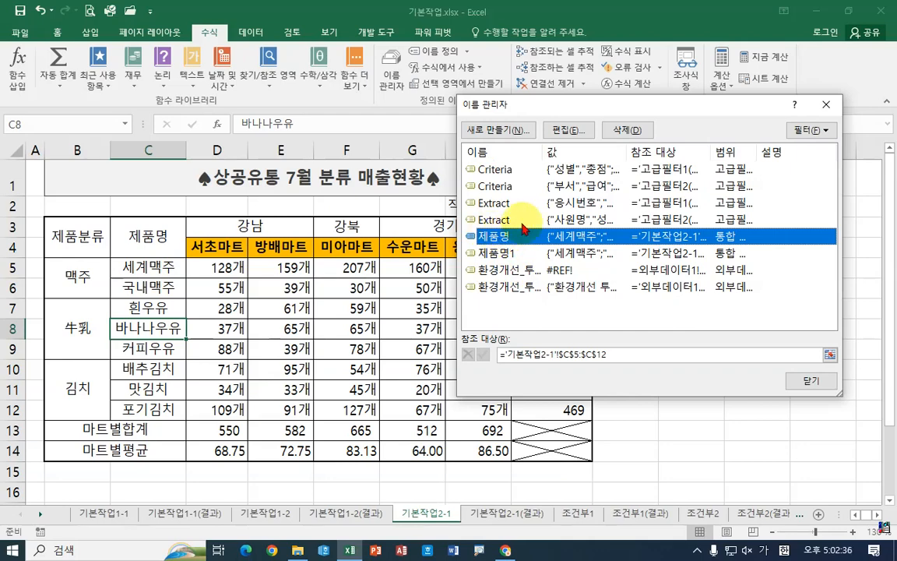
left_click(627, 131)
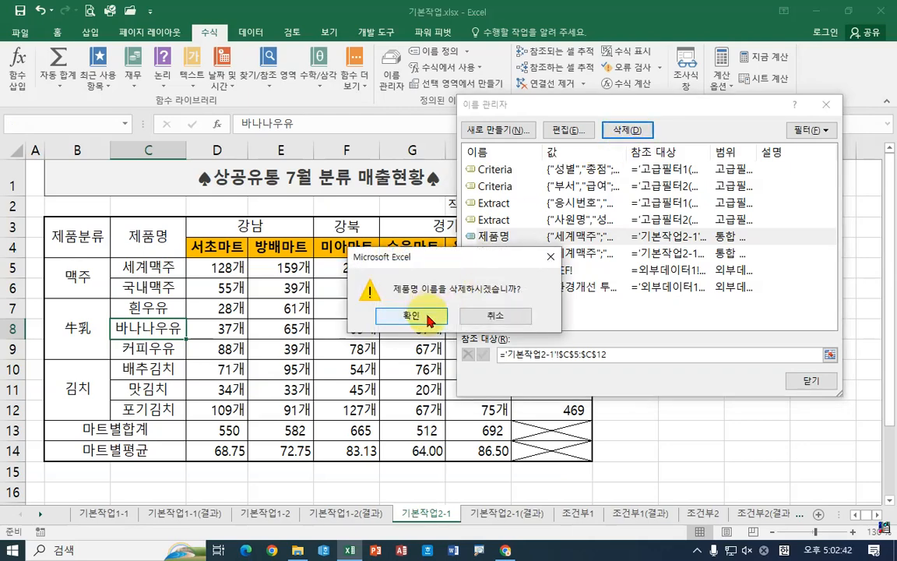
left_click(428, 319)
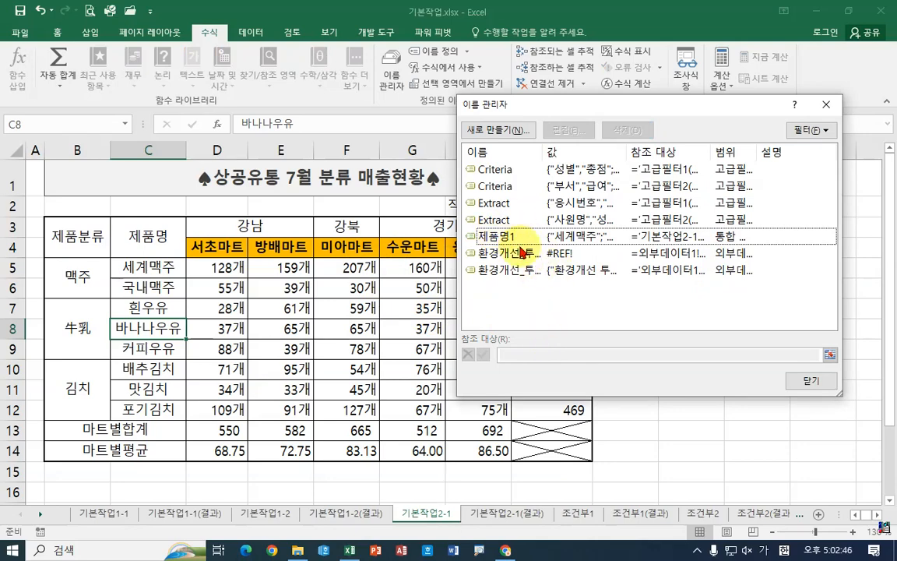
left_click(831, 386)
- Name the range C5:C12 제품명 again
left_click_drag(130, 273, 159, 406)
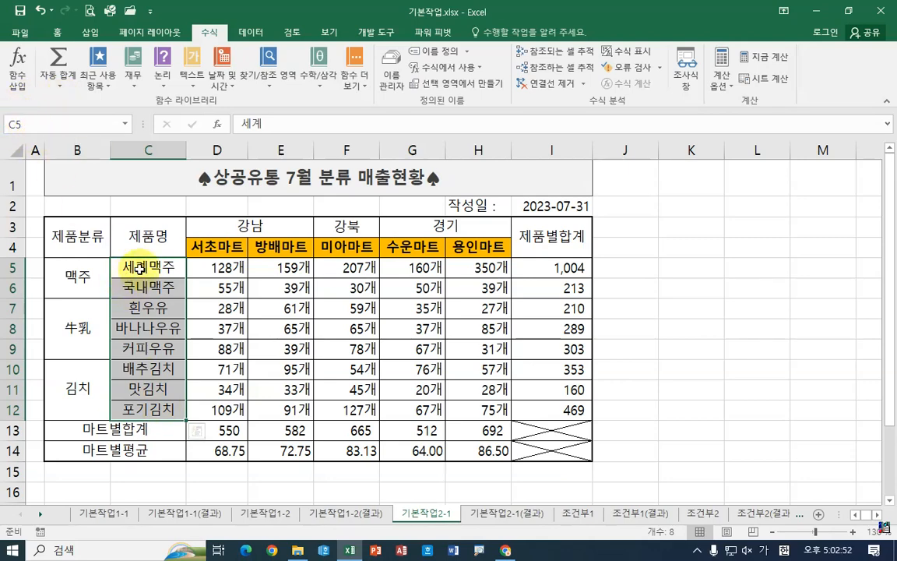
left_click_drag(127, 264, 138, 408)
left_click(48, 118)
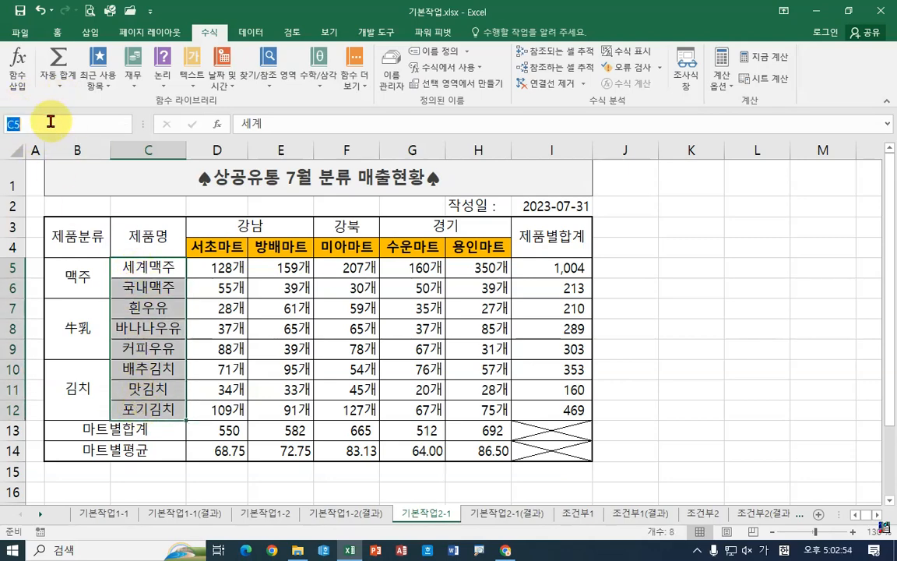
type("ㅊㅔ품명")
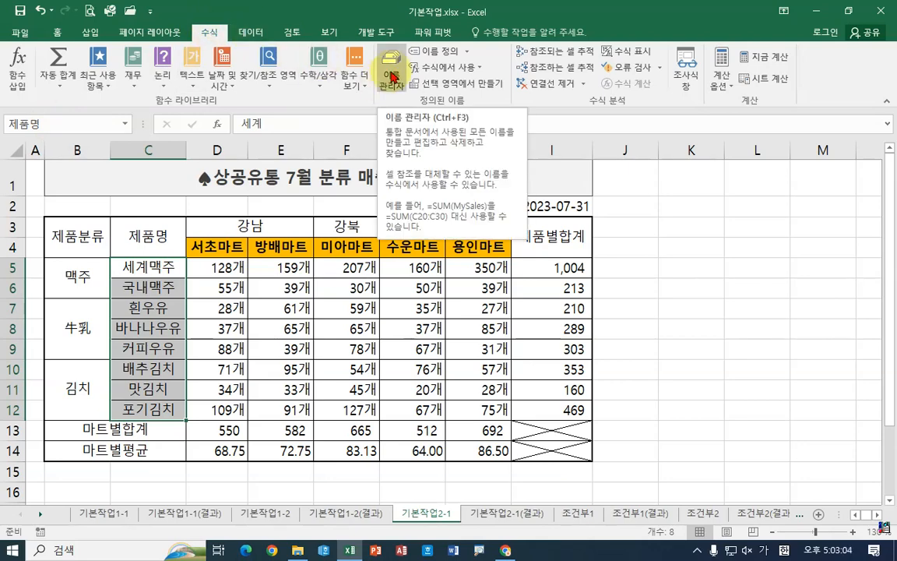
left_click(268, 323)
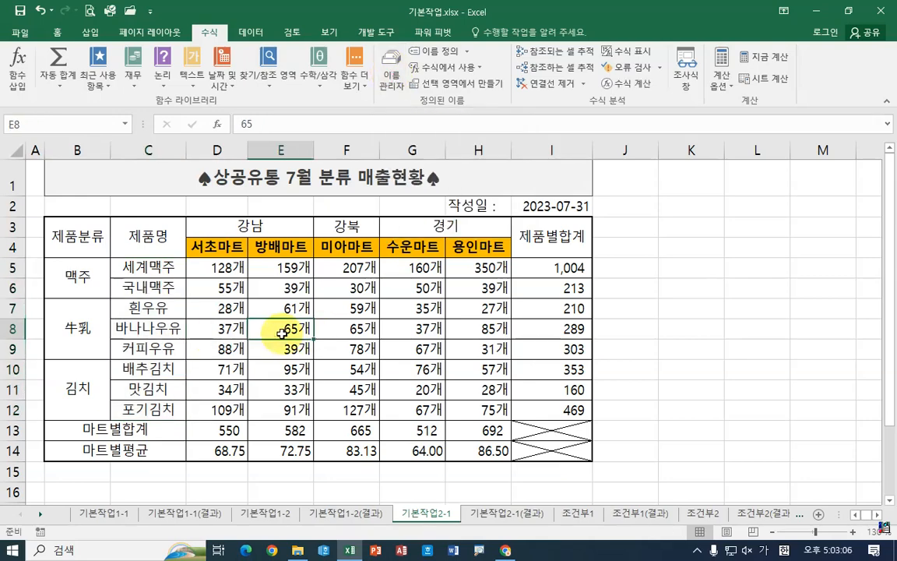
- Set the horizontal alignment of the merged labels 마트별합계 and 마트별평균 in rows 13 and 14 to 균등 분할 (들여쓰기)
left_click(80, 432)
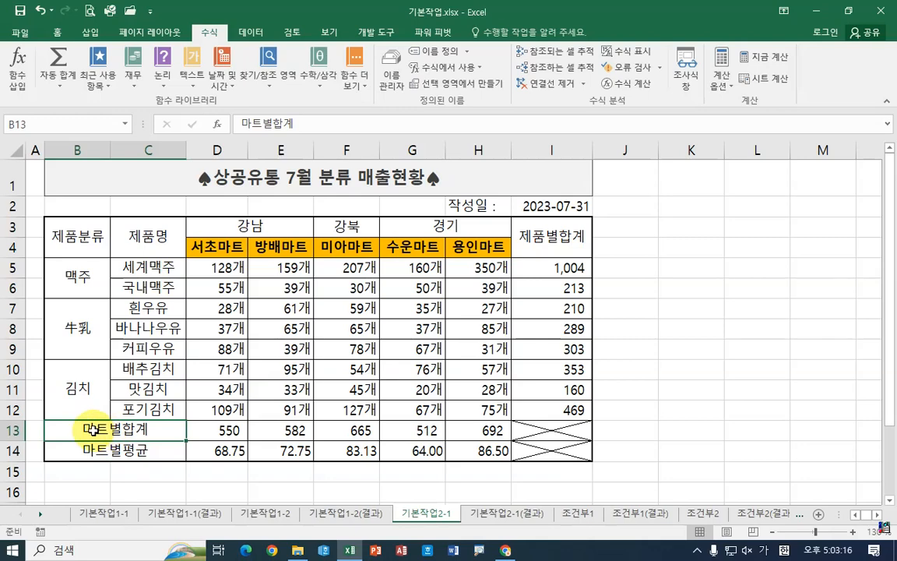
left_click_drag(92, 429, 100, 455)
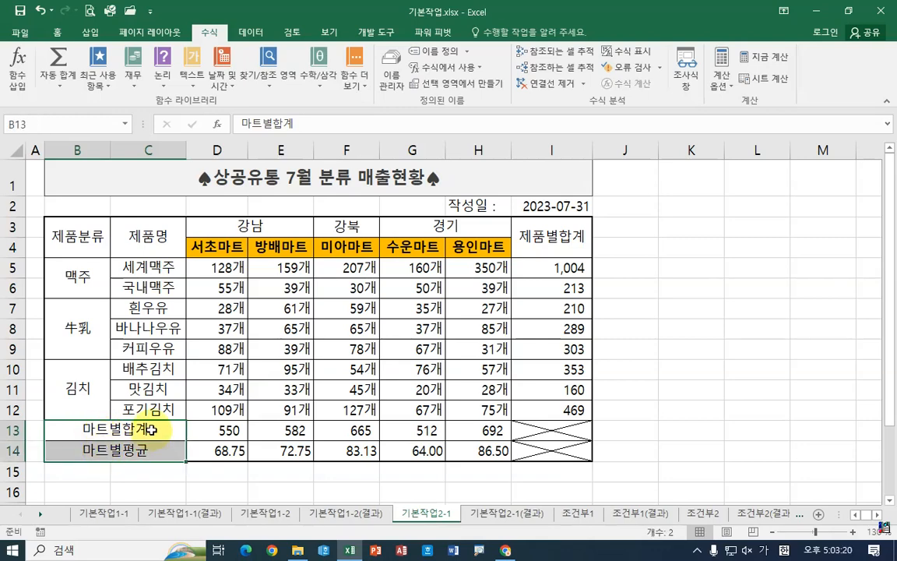
right_click(150, 430)
left_click(216, 411)
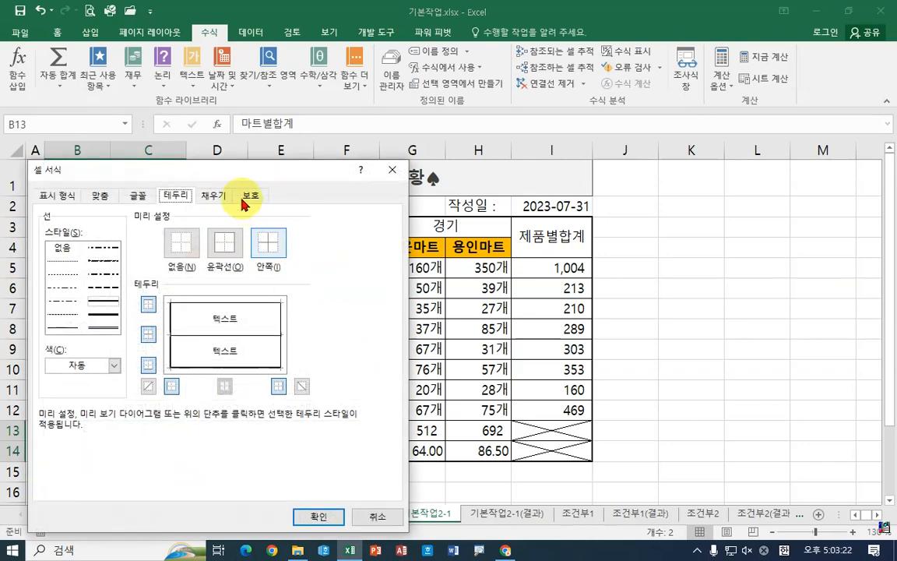
left_click_drag(194, 166, 457, 123)
left_click(360, 152)
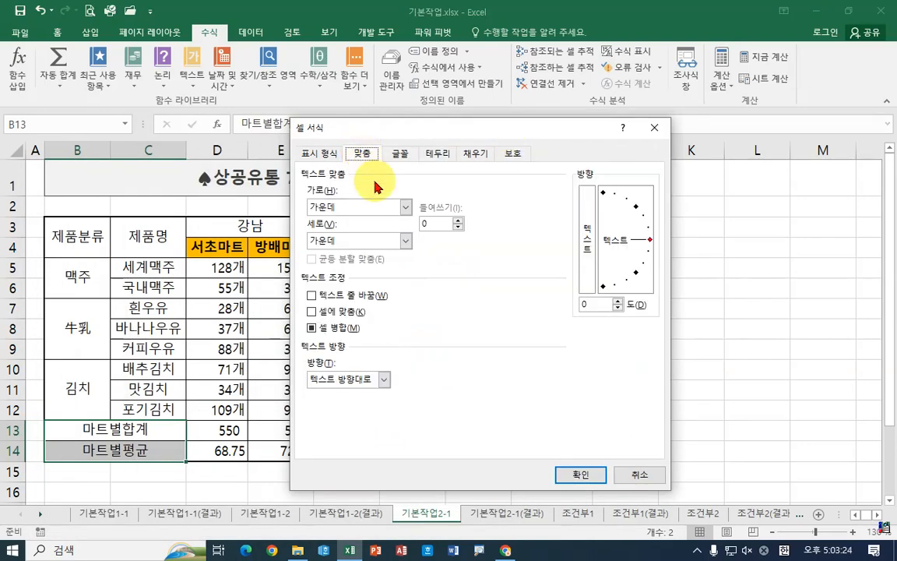
left_click(406, 207)
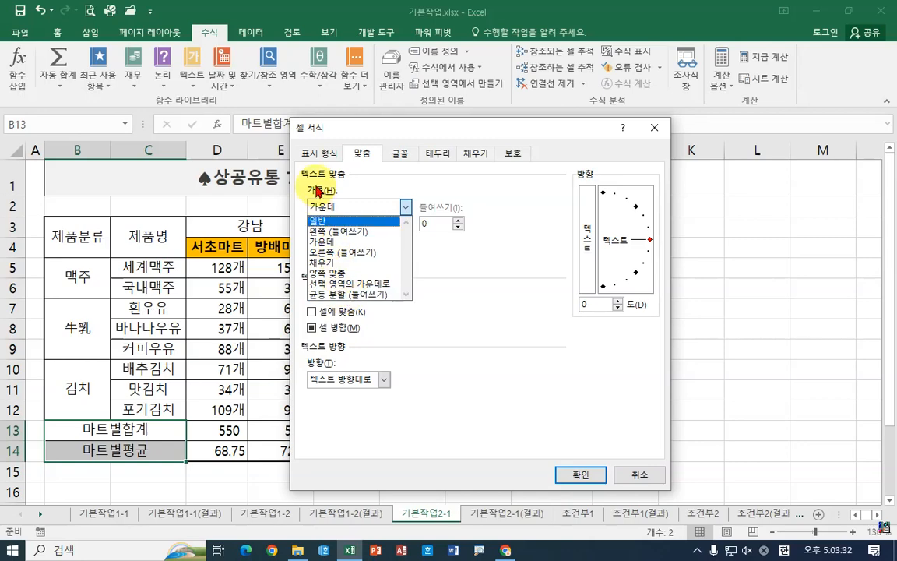
left_click(346, 296)
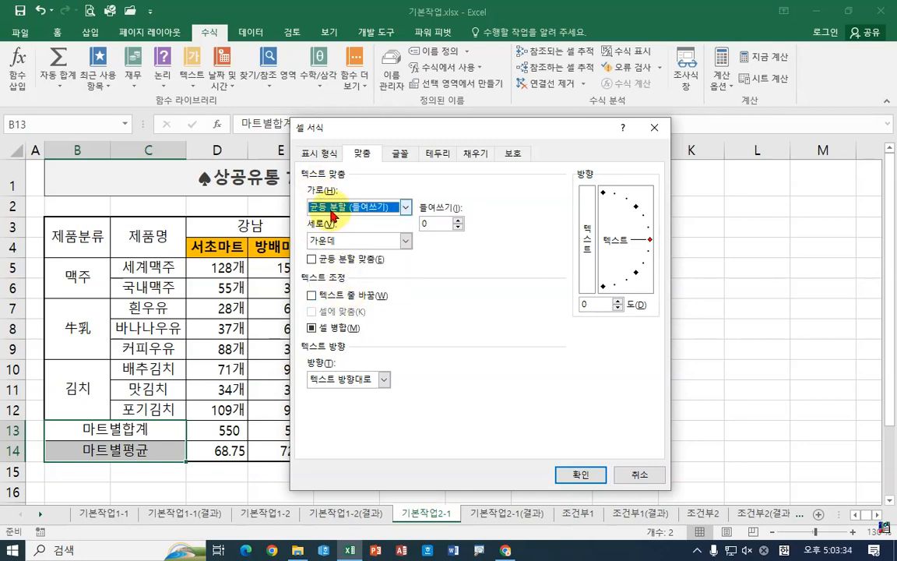
left_click(576, 477)
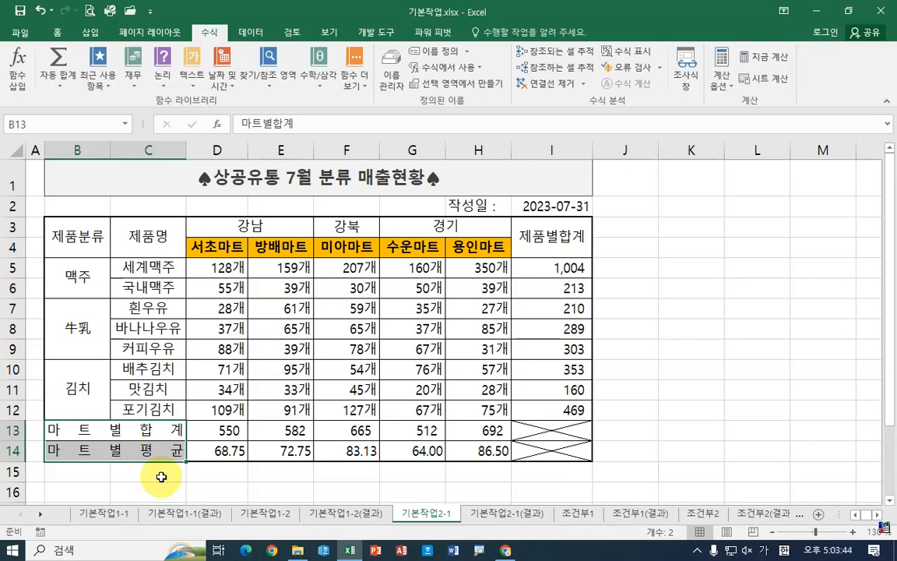
- Replace the label in B13 with the sample text 가나다라 to try out the distributed alignment
left_click(135, 431)
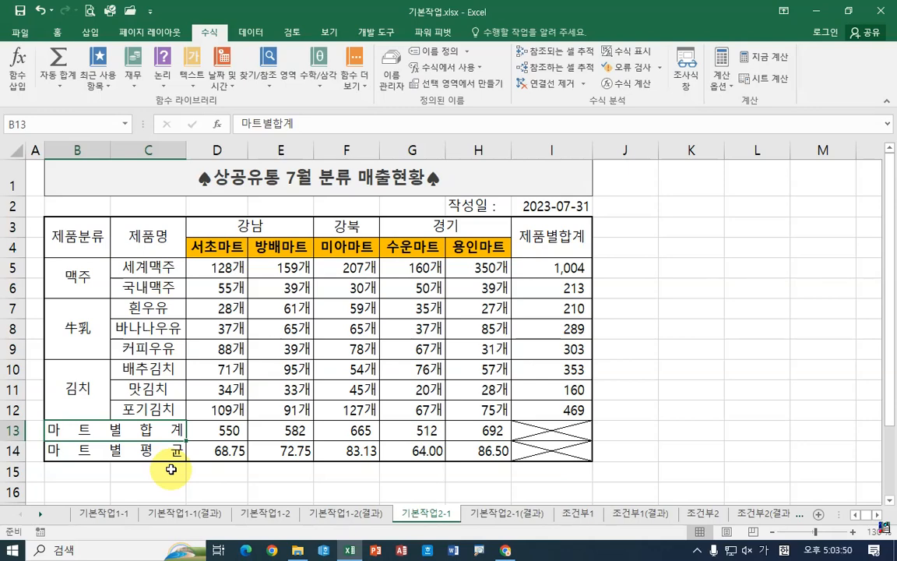
type("가")
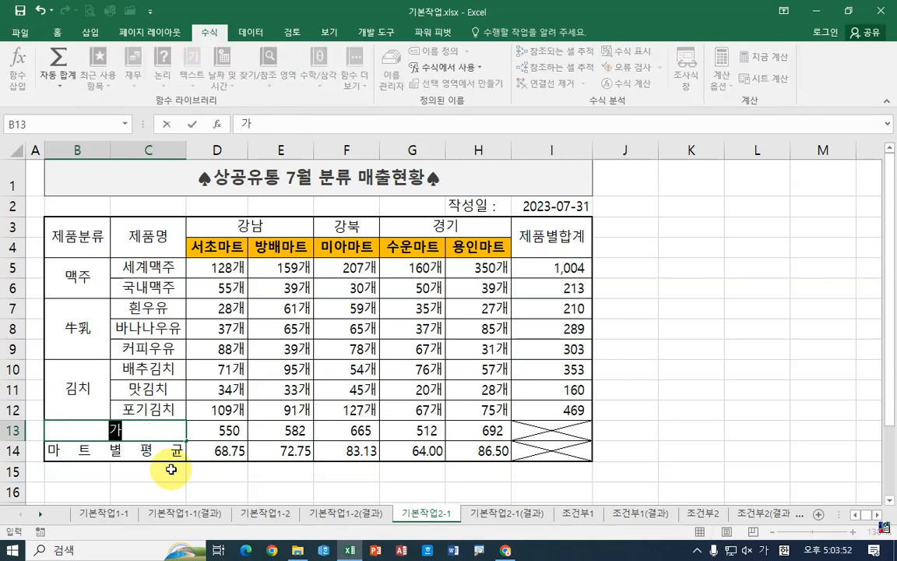
type("나다라")
key("Return")
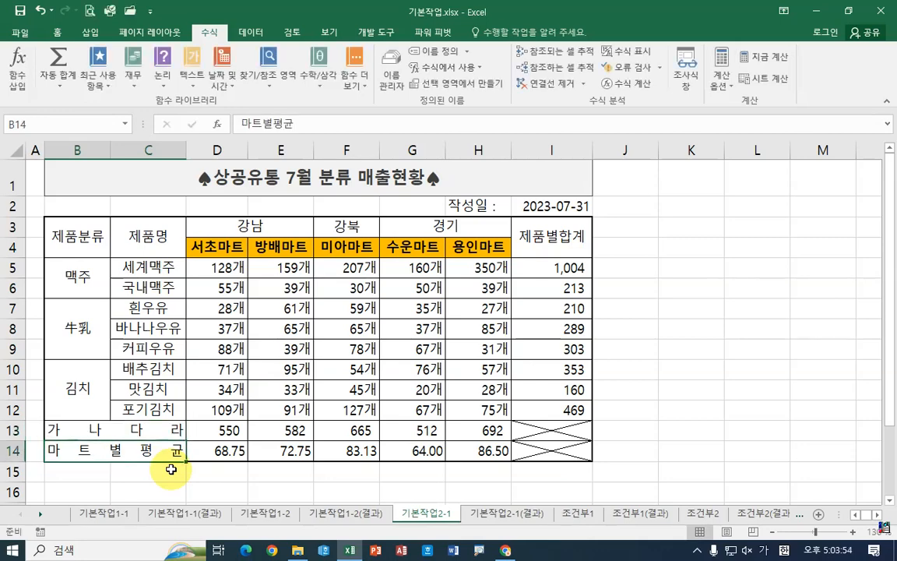
- Replace the sample text in B13 with the longer string 가나다라마라바 to try out the distributed alignment
key("Up")
type("가")
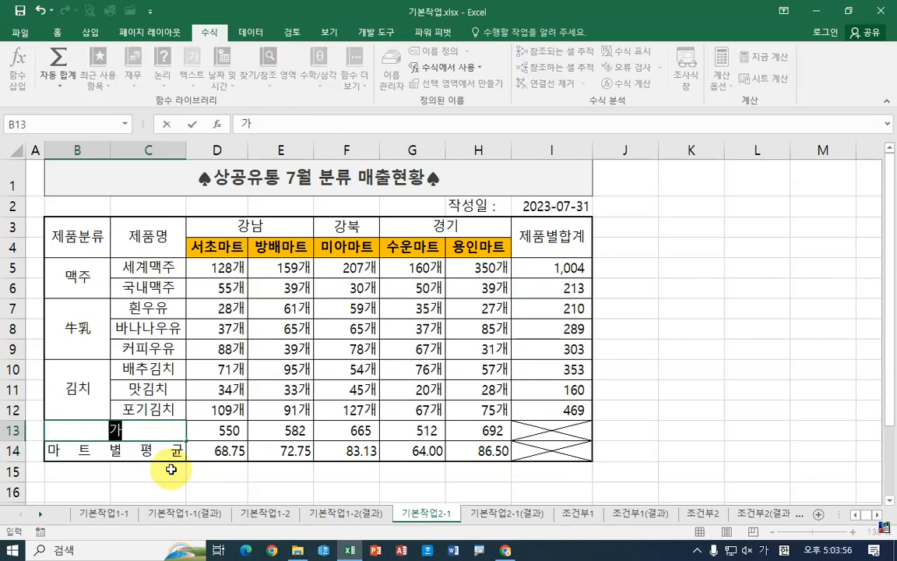
type("나다라마라바")
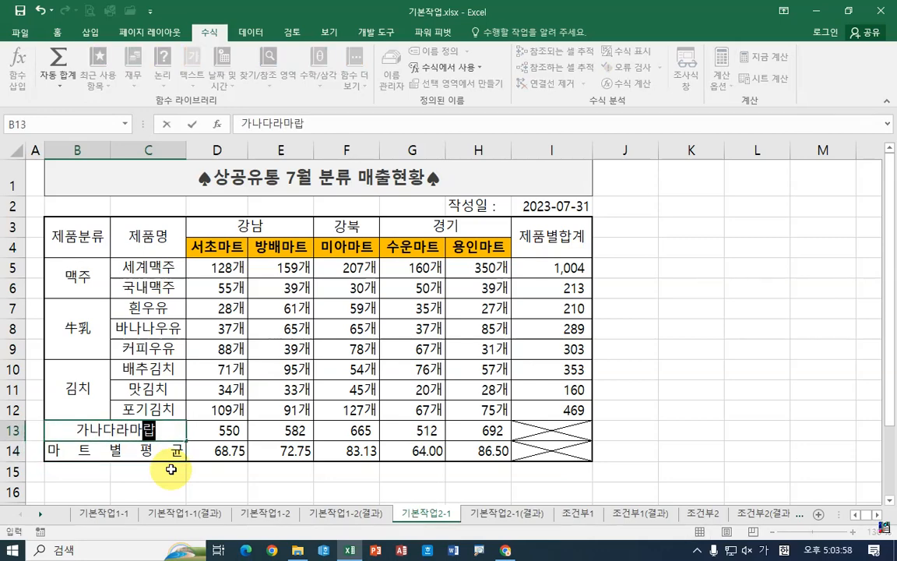
key("ctrl+Return")
key("Return")
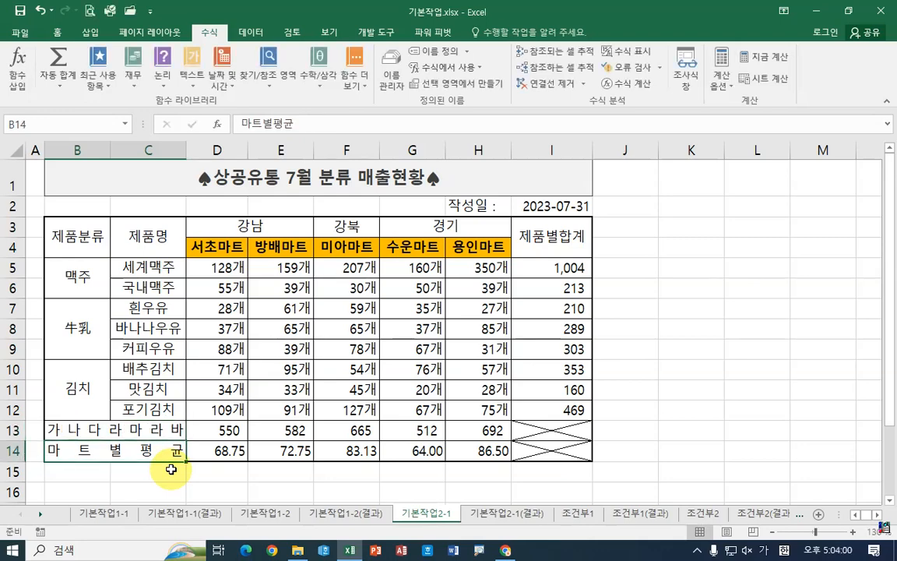
- Undo both sample text entries in B13 to bring back the label 마트별합계
left_click(40, 13)
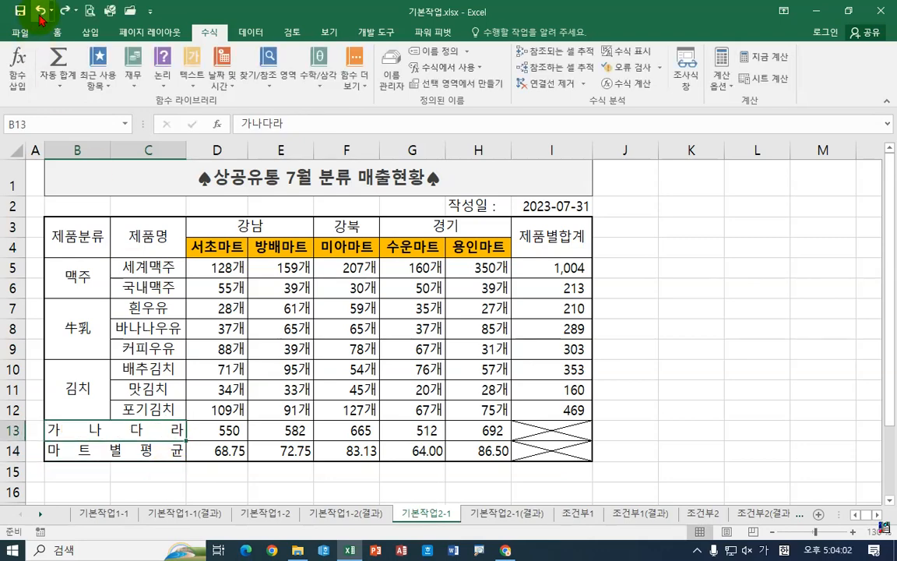
left_click(40, 12)
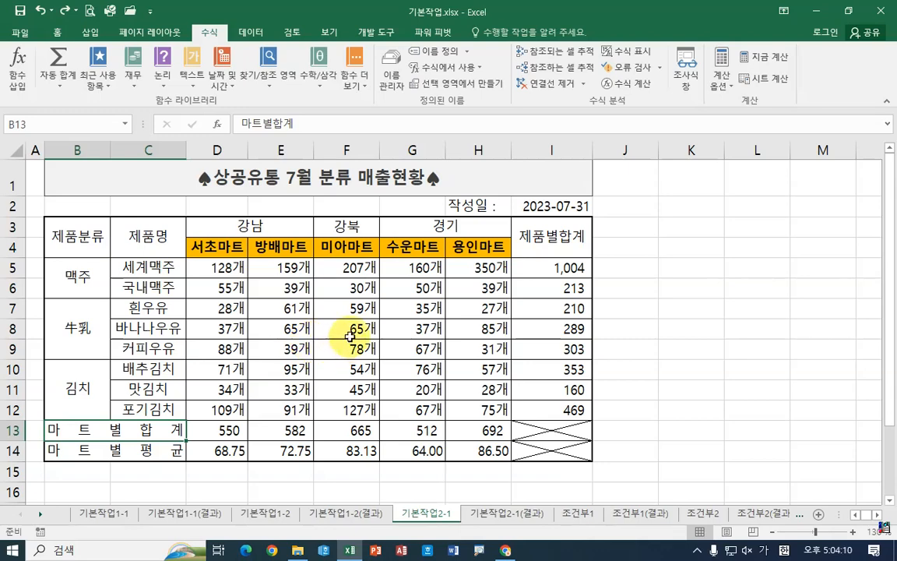
- Insert a comment on I5, the 제품별합계 value for 세계맥주, containing only the text 최고인기품목
left_click(501, 195)
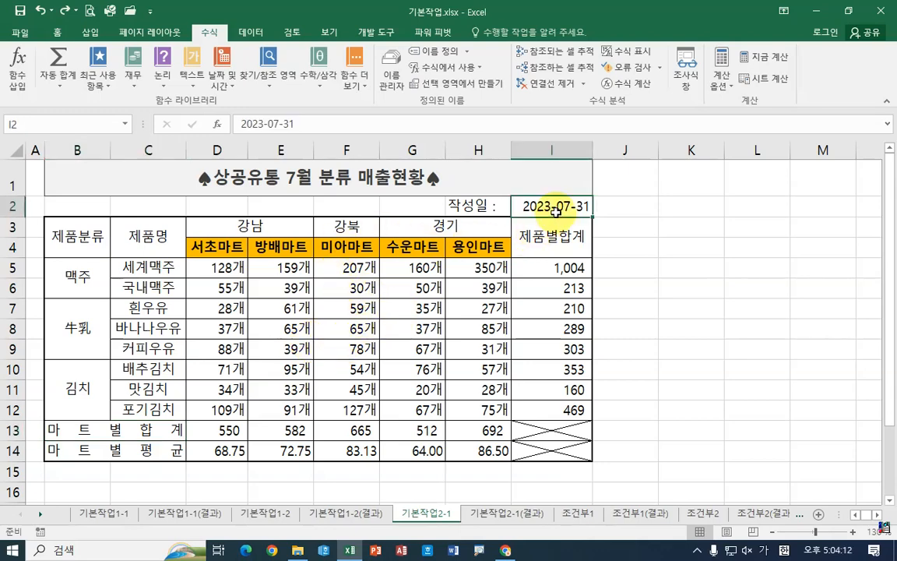
left_click(566, 240)
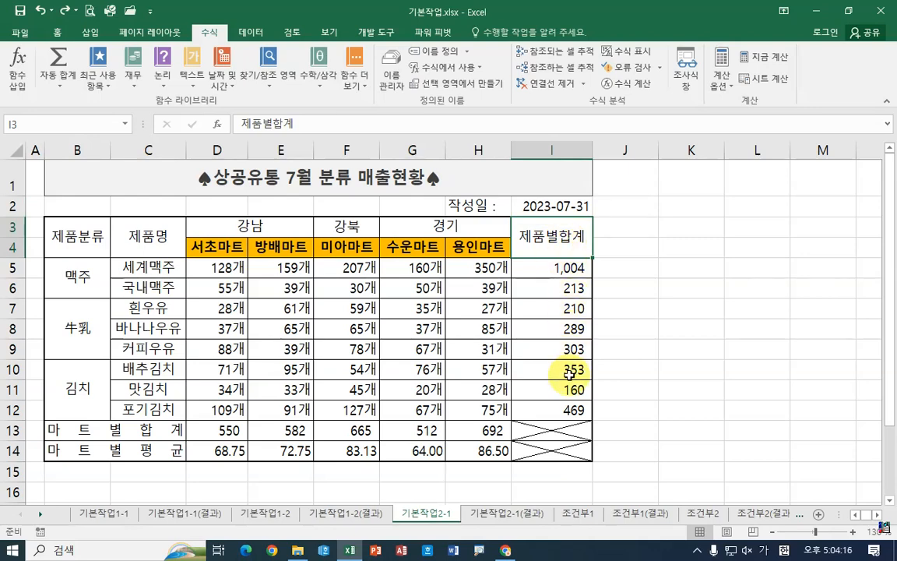
left_click(561, 272)
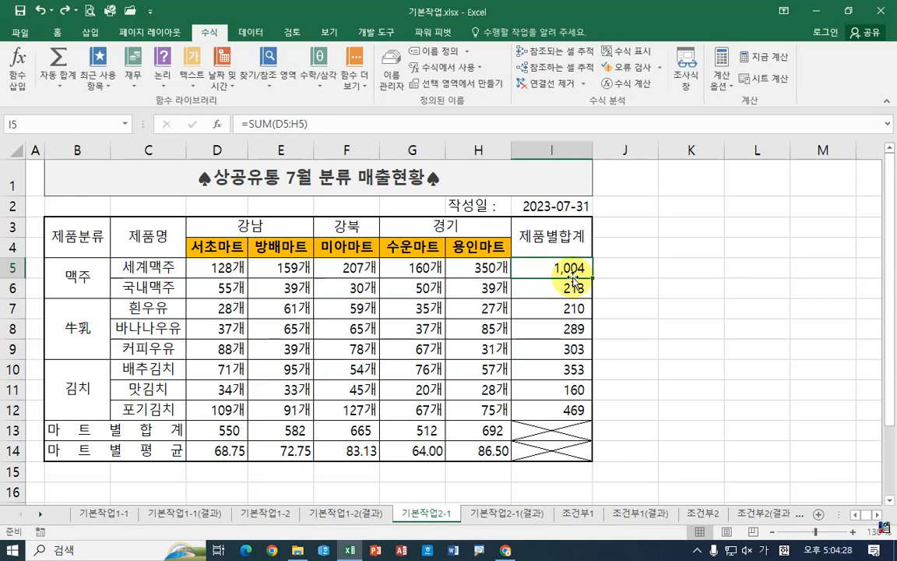
right_click(563, 269)
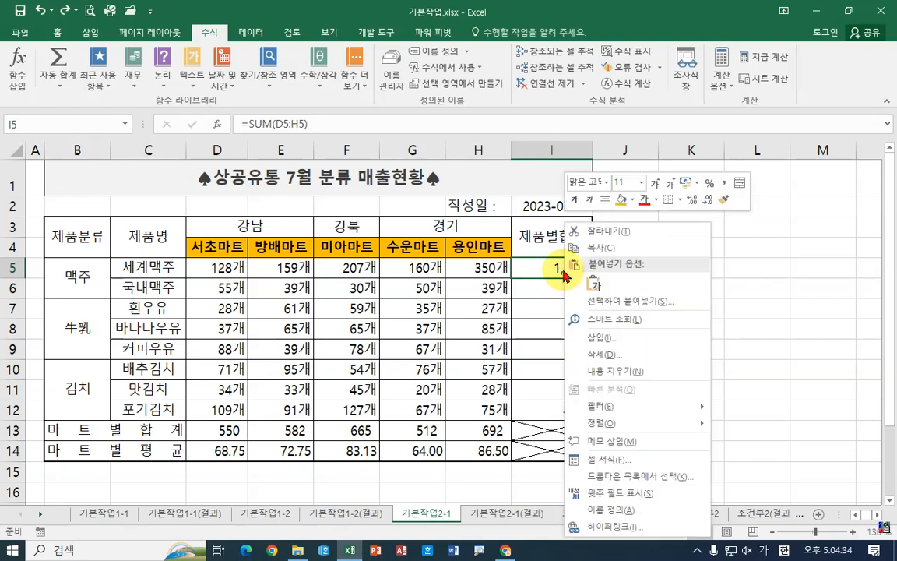
left_click(628, 442)
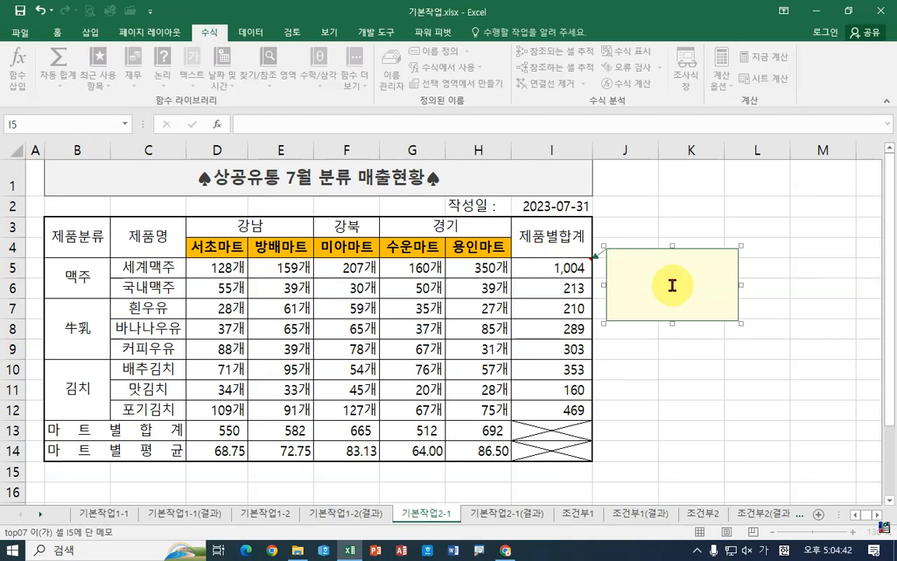
type("최고인기품ㅁ")
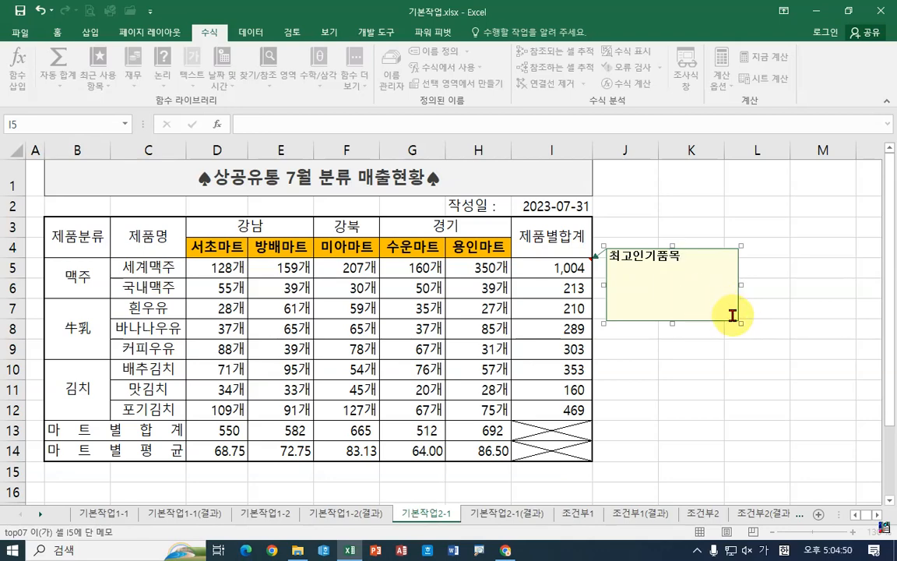
- Turn on 자동 크기 in the alignment format of the comment attached to I5
left_click(738, 266)
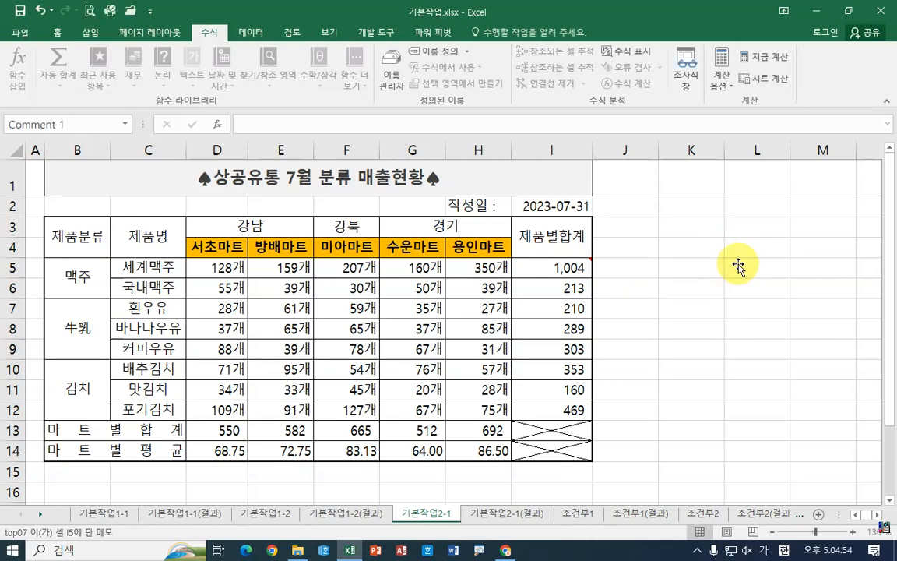
left_click(578, 268)
right_click(705, 250)
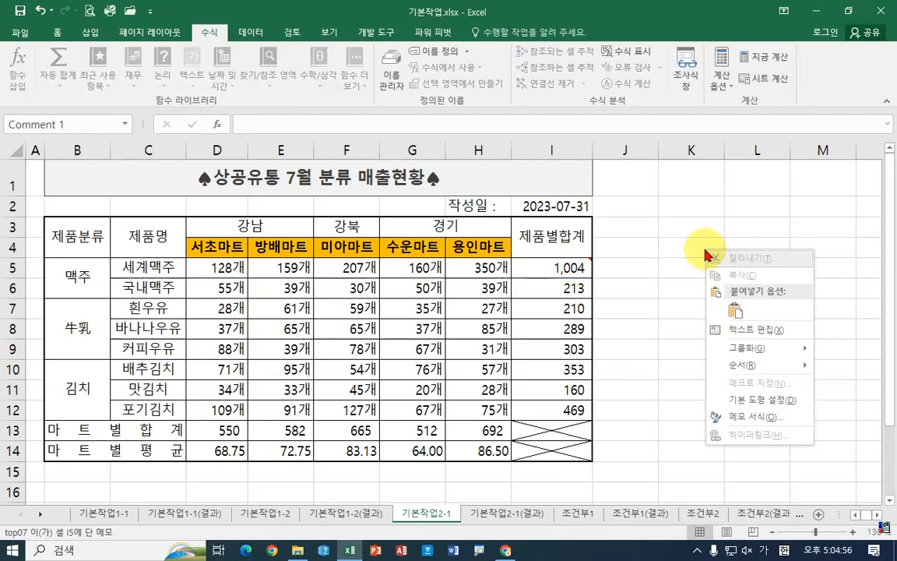
left_click(748, 417)
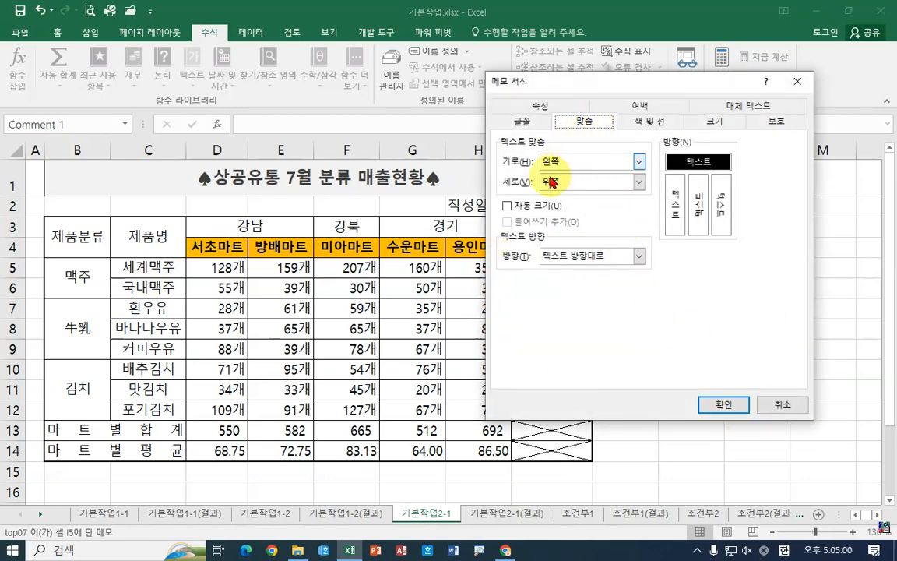
left_click(507, 207)
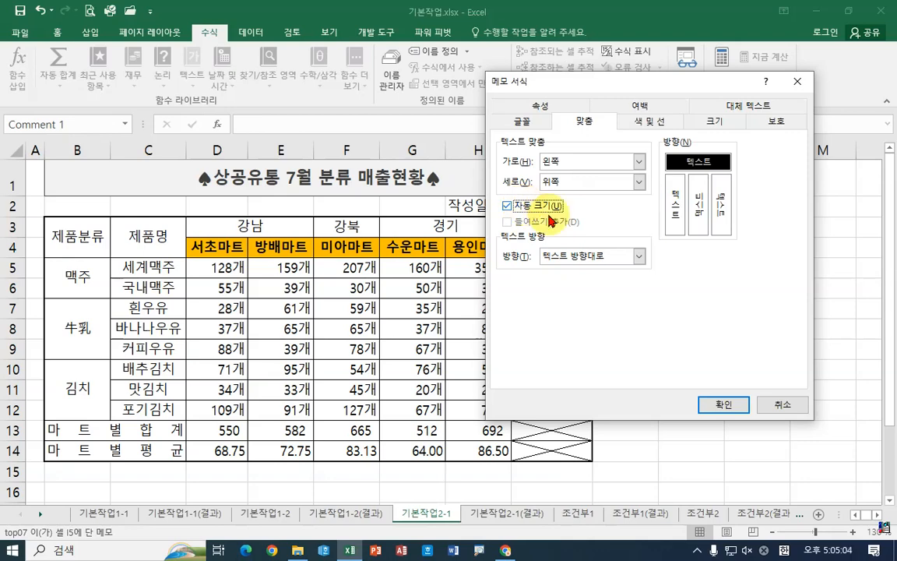
left_click(725, 404)
left_click(705, 386)
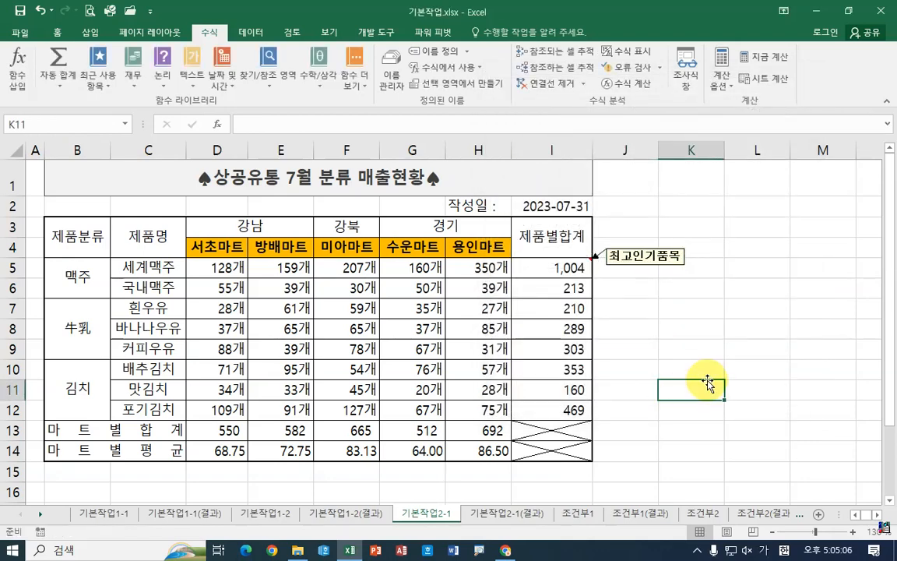
left_click(565, 267)
left_click(623, 309)
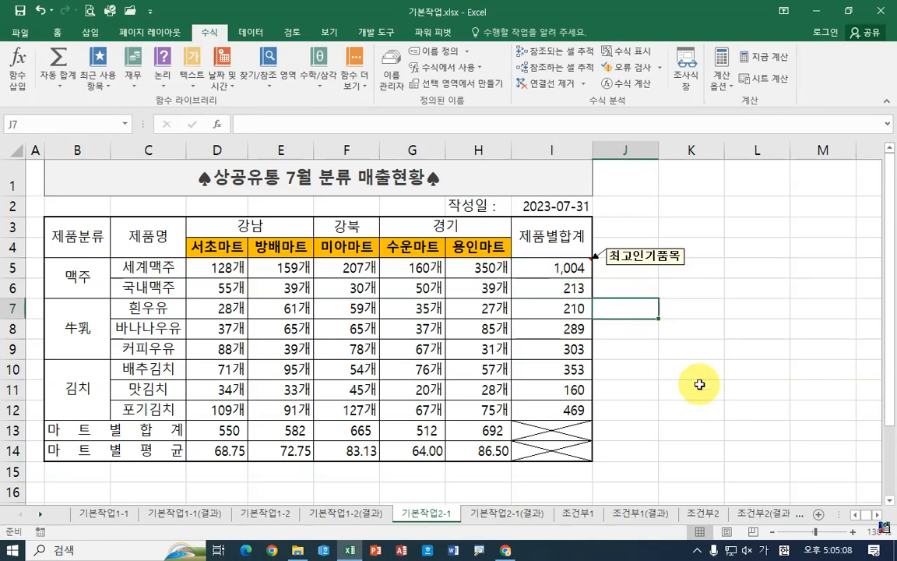
left_click(556, 274)
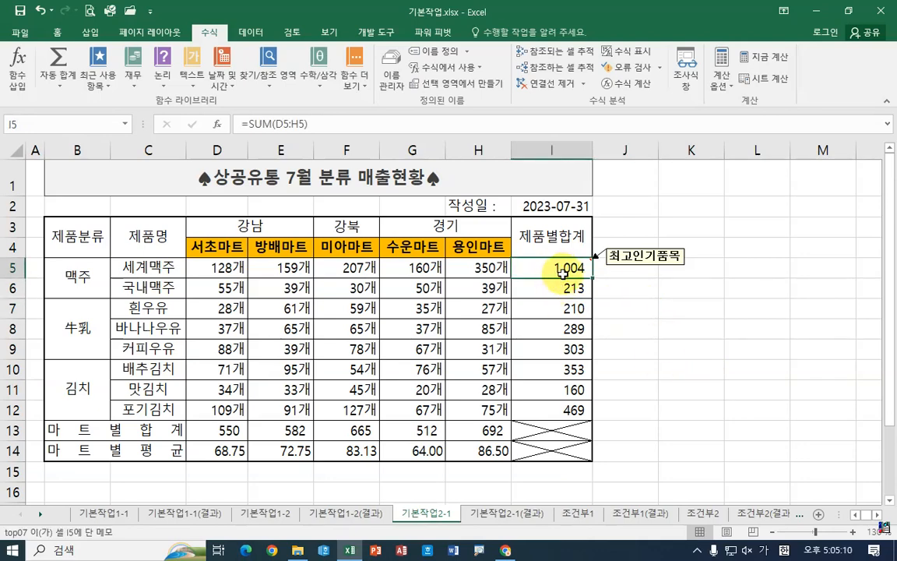
left_click(718, 413)
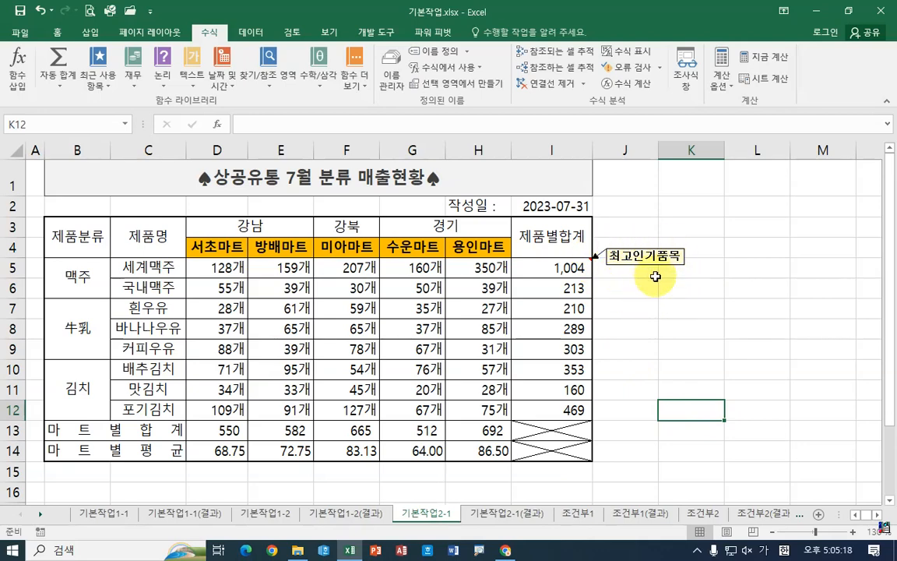
- Hide the comment attached to I5 and check the cell's comment marker
left_click(557, 265)
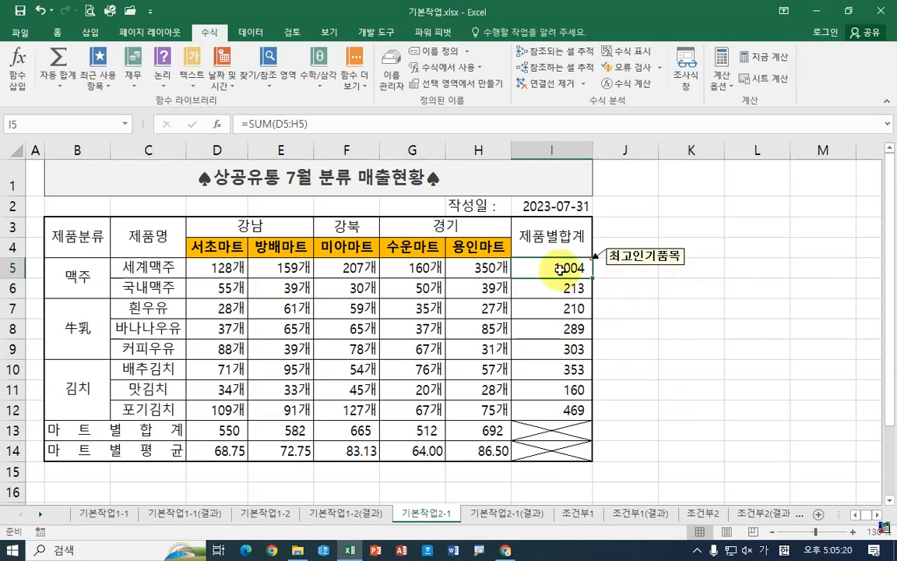
right_click(557, 264)
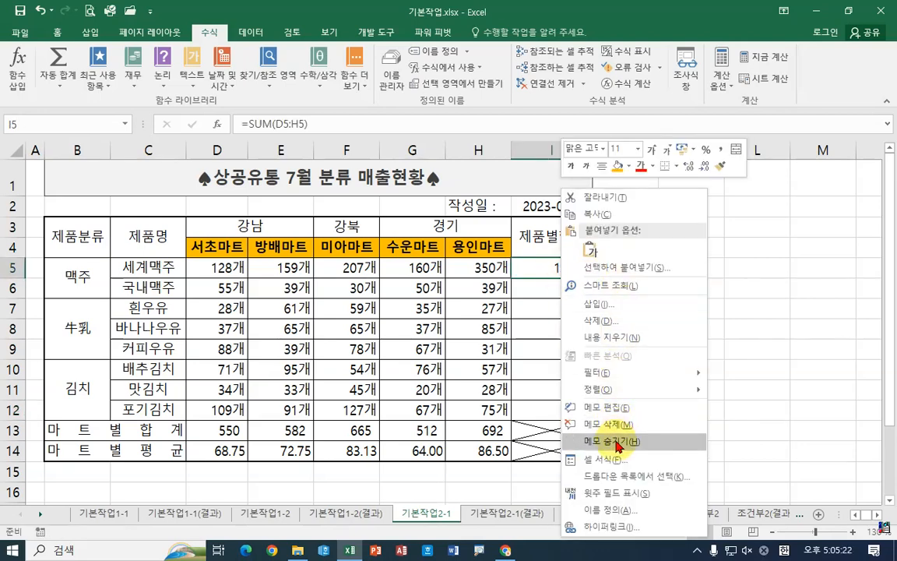
left_click(617, 441)
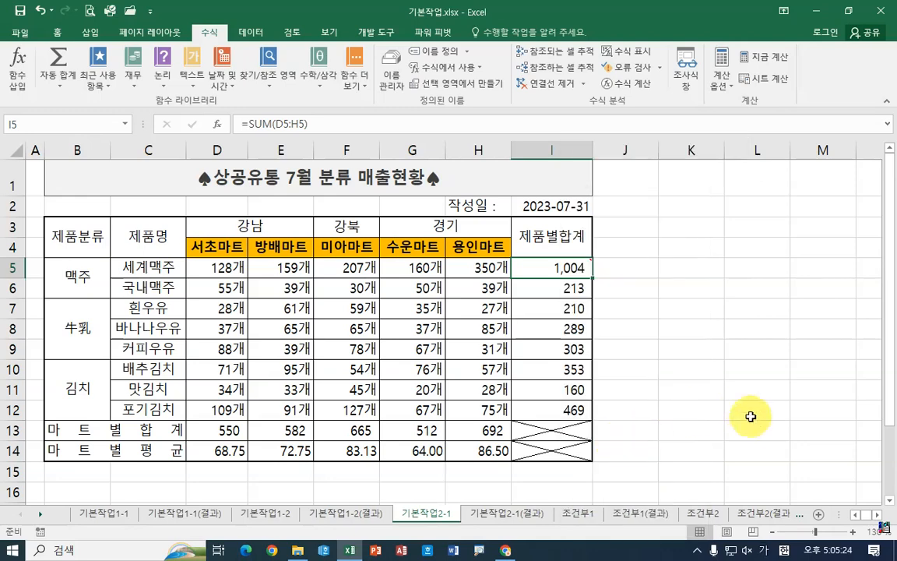
left_click(741, 427)
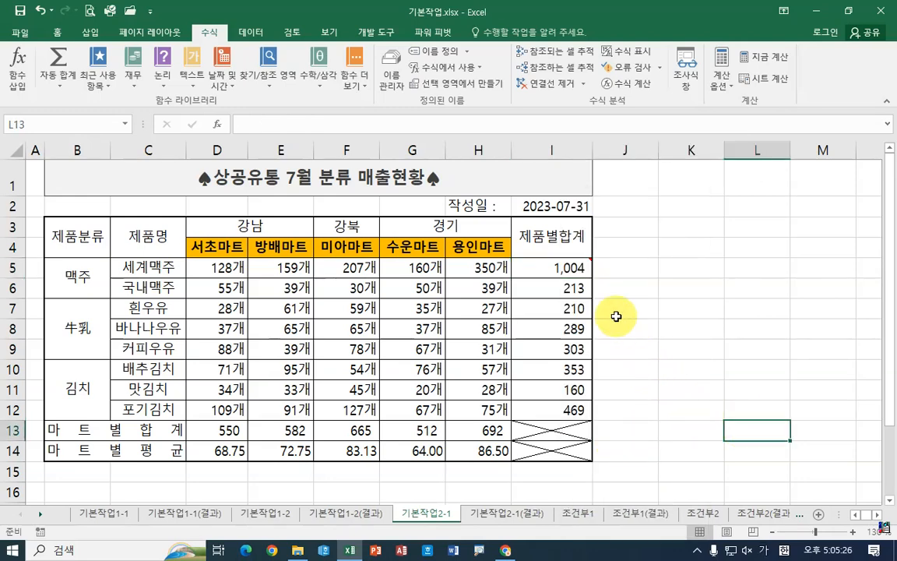
left_click(571, 267)
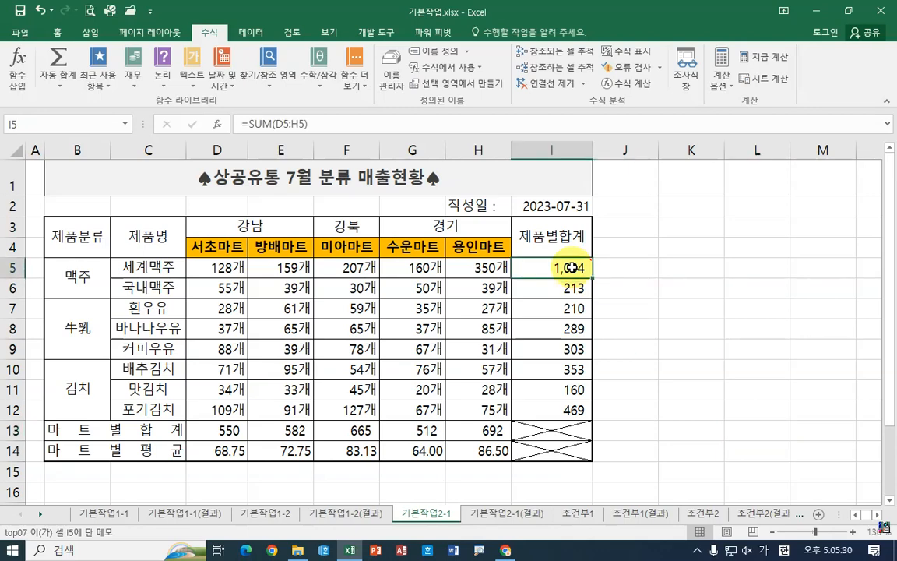
left_click(680, 361)
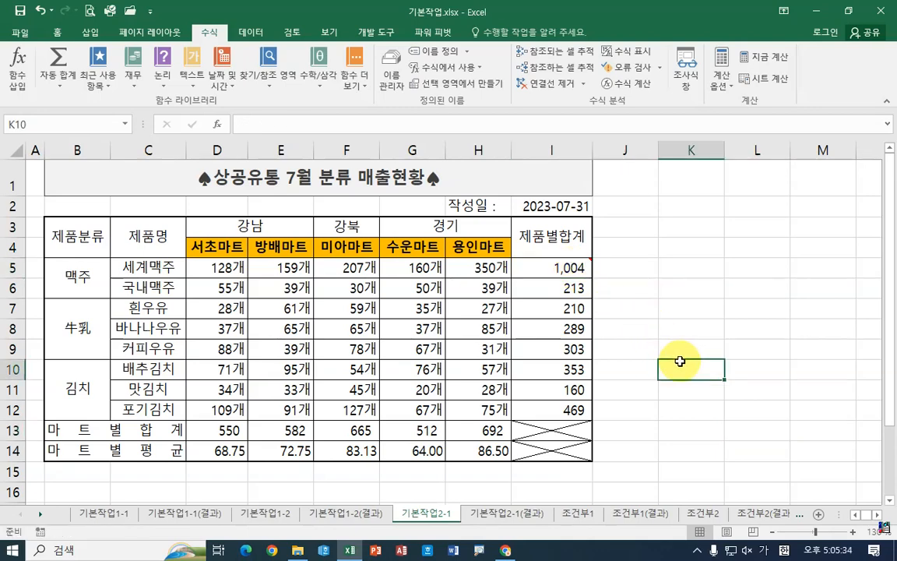
- Set the 최고인기품목 comment on I5 to stay displayed at all times
left_click(554, 270)
left_click(633, 356)
left_click(577, 269)
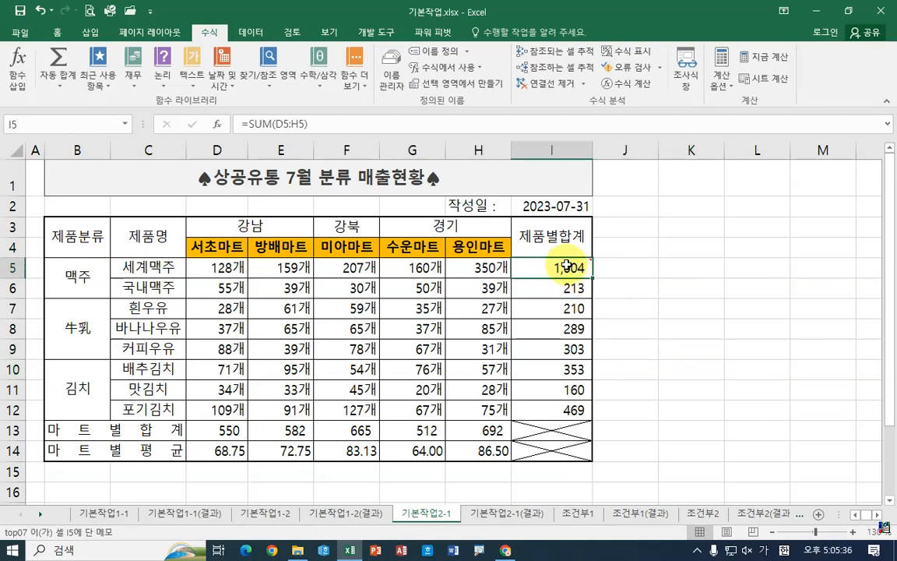
right_click(568, 266)
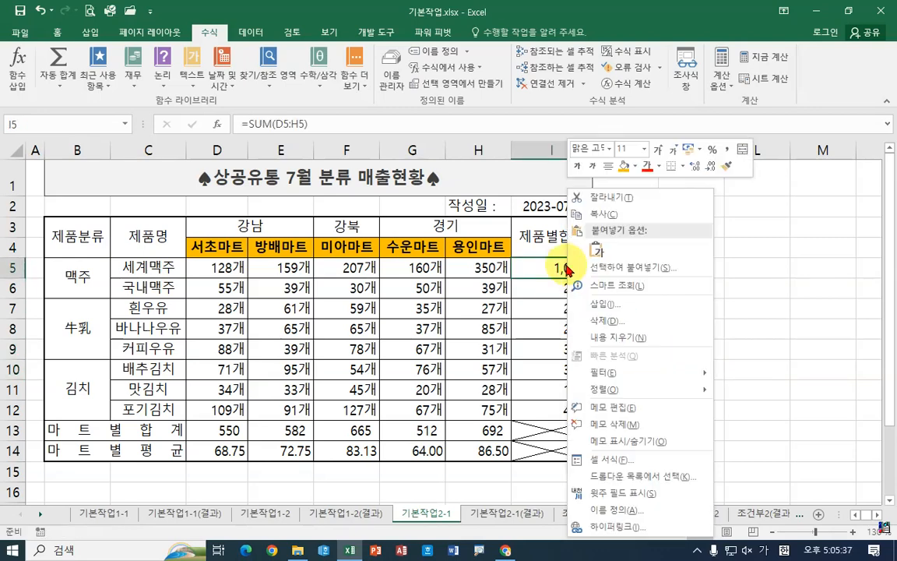
left_click(617, 442)
left_click(691, 430)
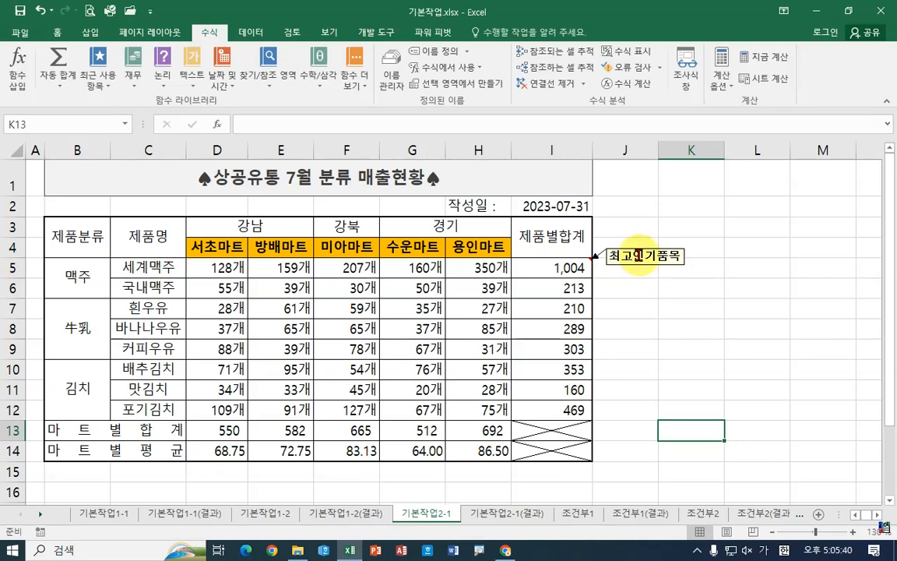
left_click(653, 370)
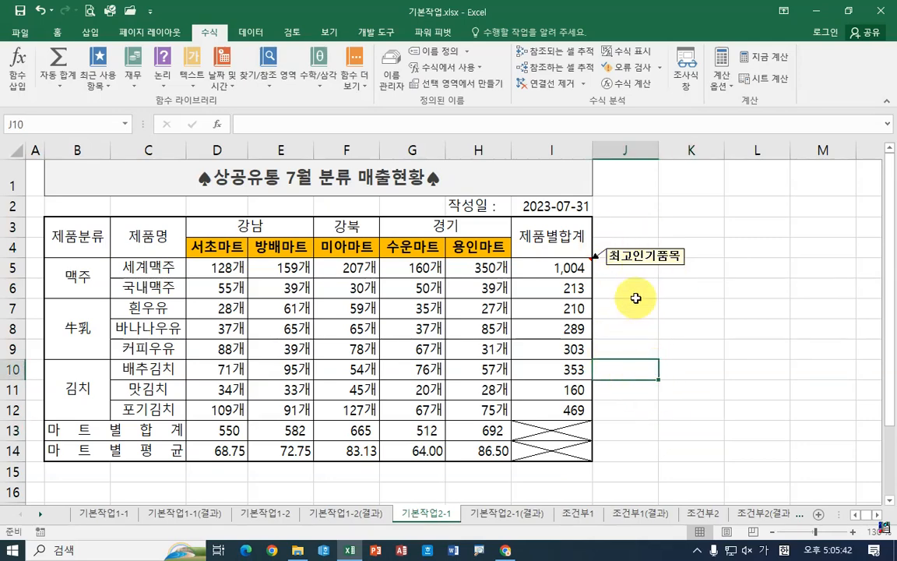
left_click(752, 349)
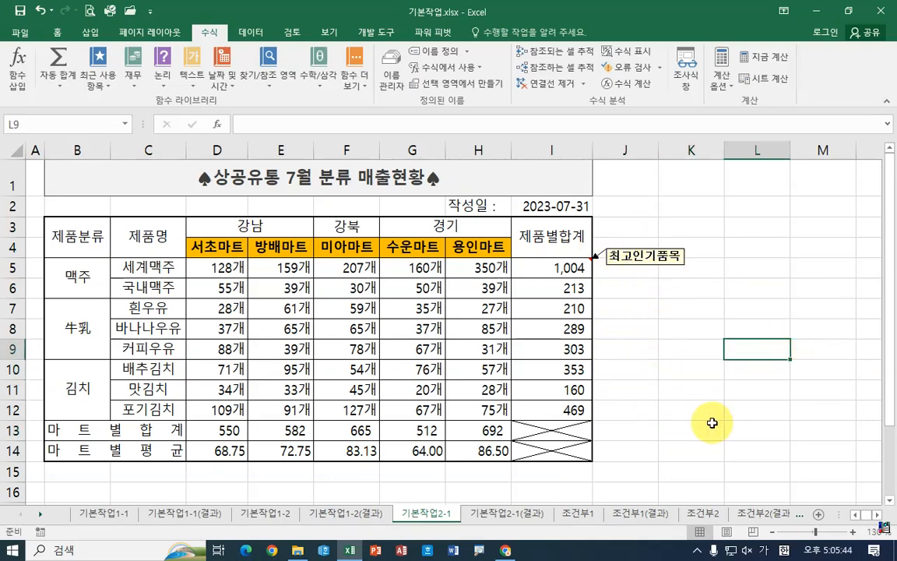
left_click(712, 423)
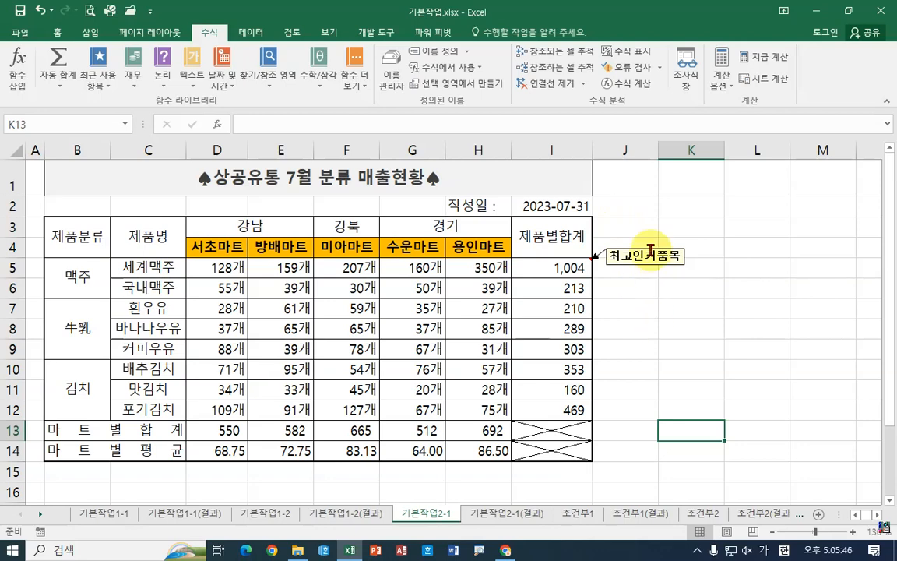